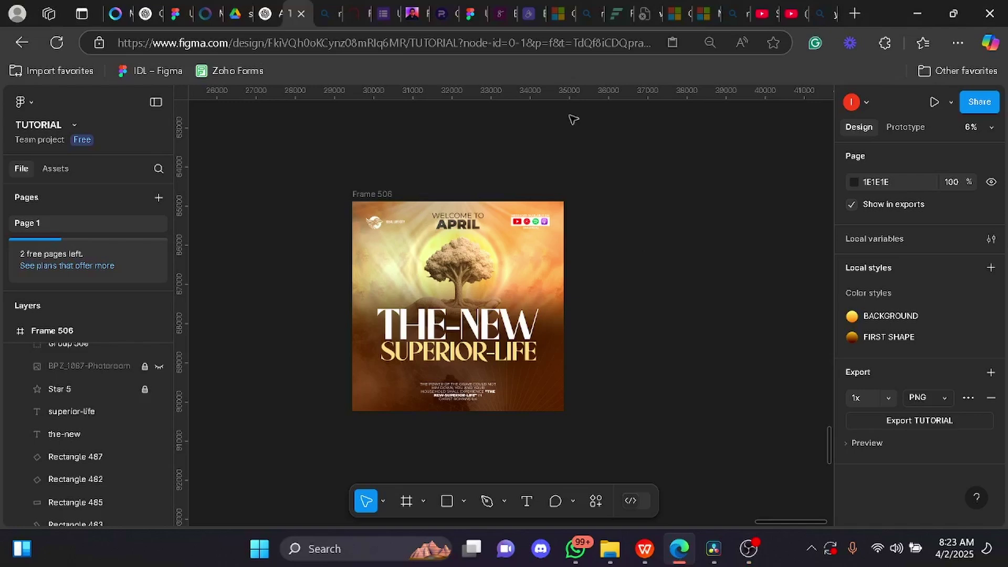
Step: Examine the finished "Welcome to April" flyer in Frame 506 up close and within the surrounding canvas
scroll(416, 243, up, 2)
scroll(417, 244, down, 3)
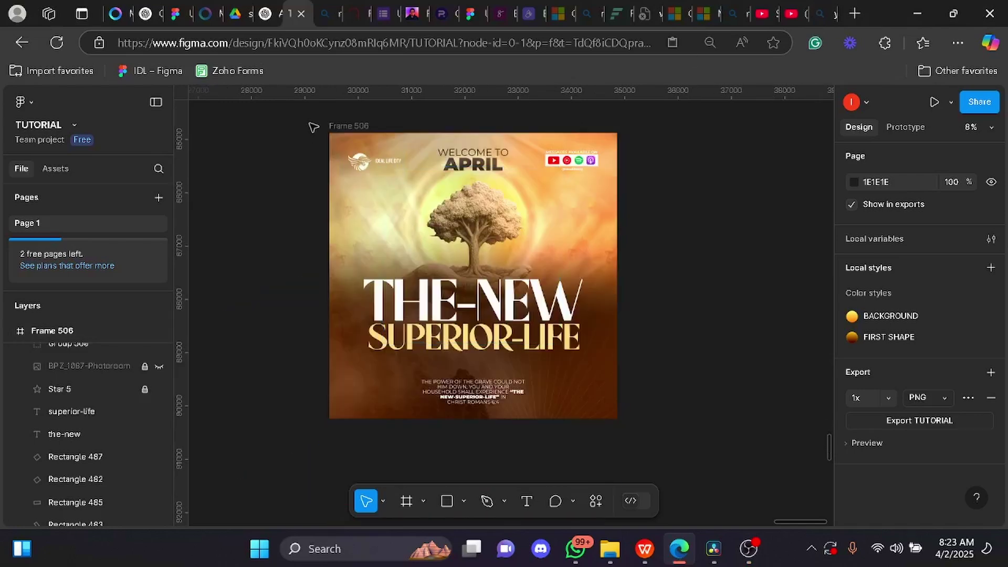
click(342, 127)
key(shift+2)
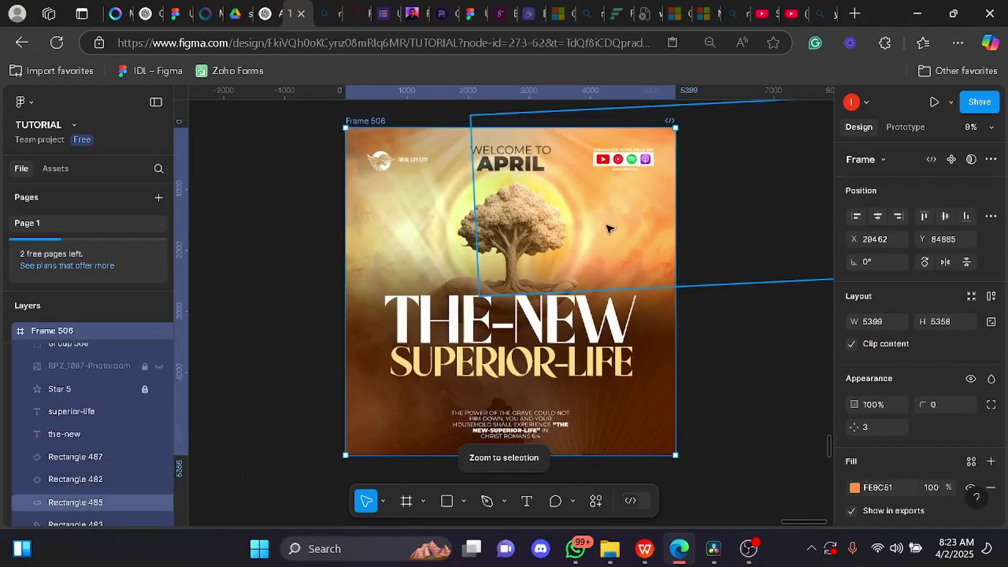
click(718, 242)
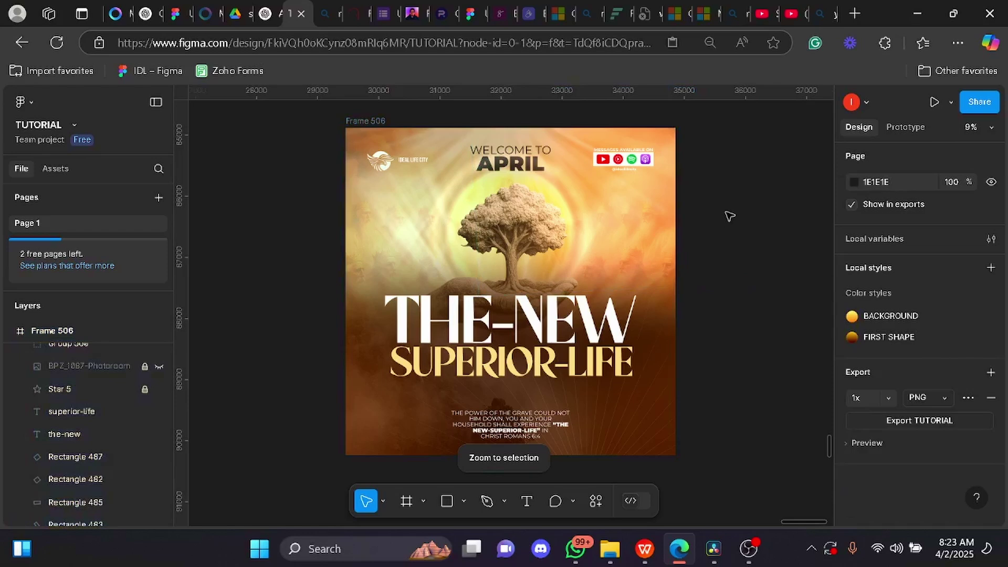
scroll(704, 205, down, 3)
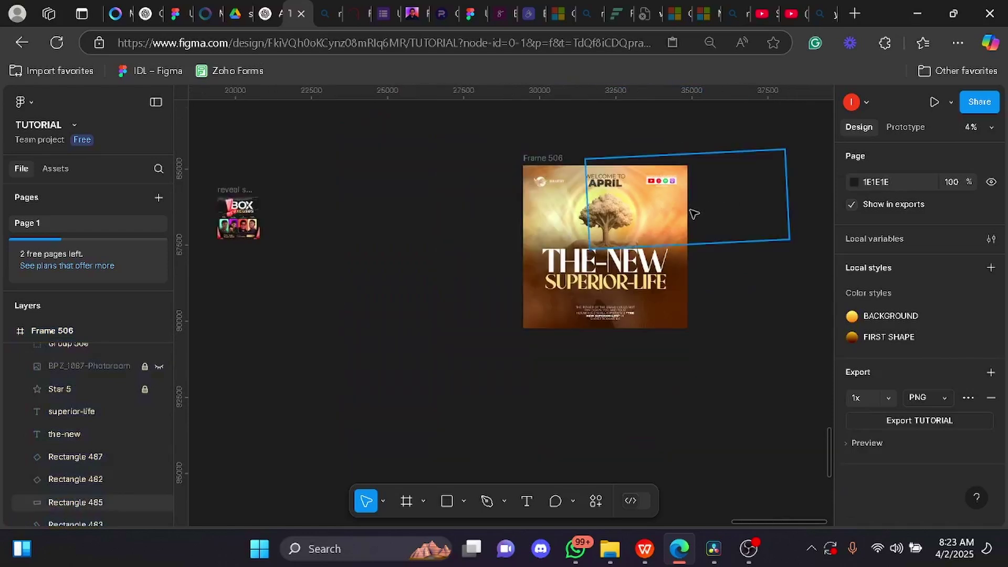
scroll(688, 216, up, 2)
scroll(686, 215, right, 3)
scroll(664, 240, down, 2)
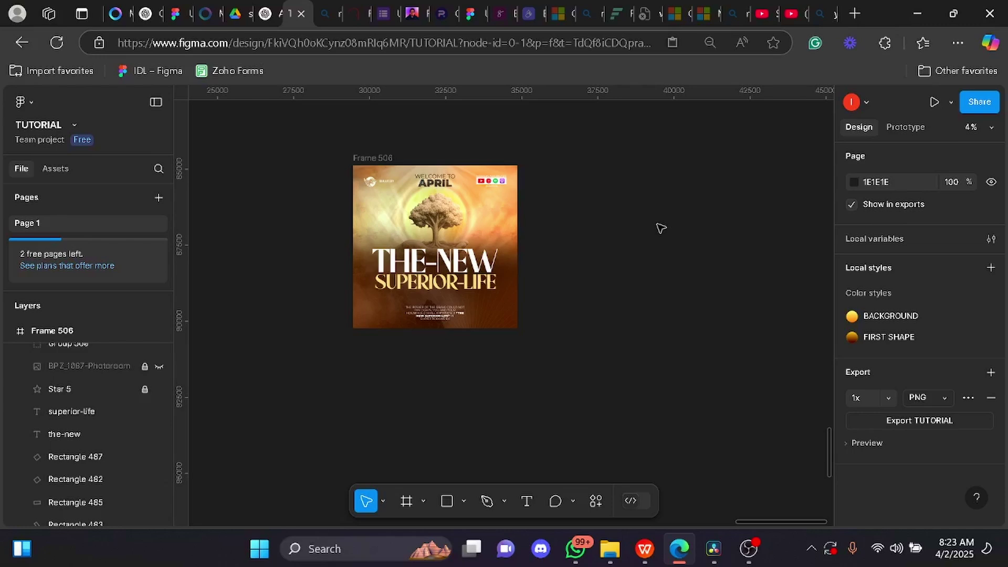
Step: Import pngwing.com (3).png, pngwing.com (1).png, 28998223_5139.jpg, the 07_25_49 AM image and both 07_40_58 AM ChatGPT images from Downloads
key(ctrl+shift+k)
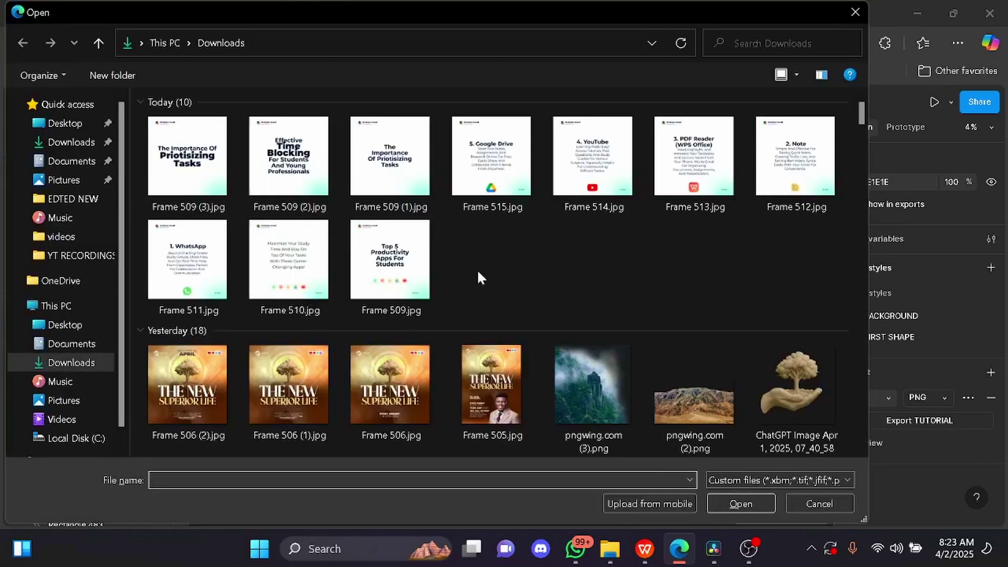
click(612, 386)
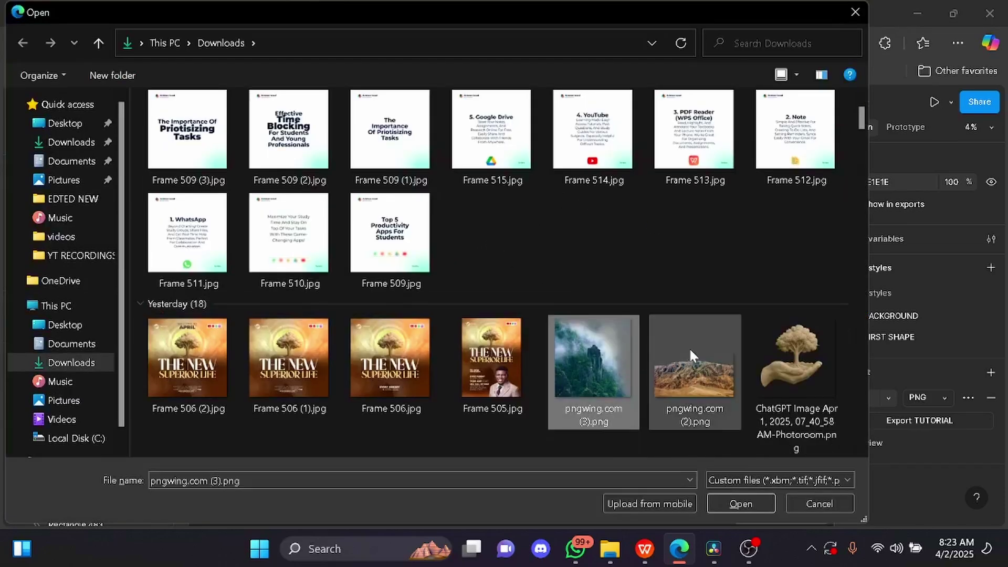
ctrl+click(778, 356)
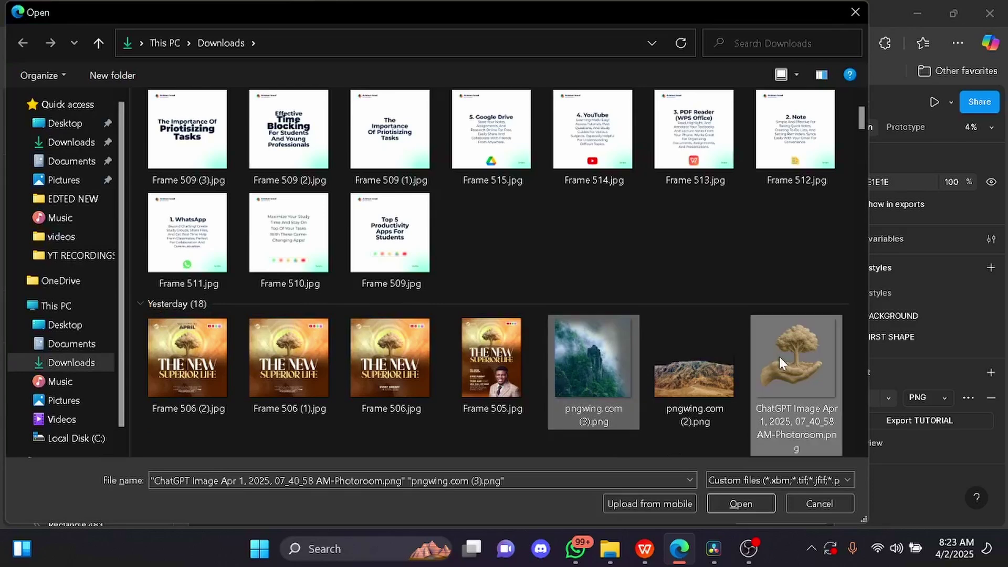
scroll(667, 309, down, 2)
ctrl+click(172, 364)
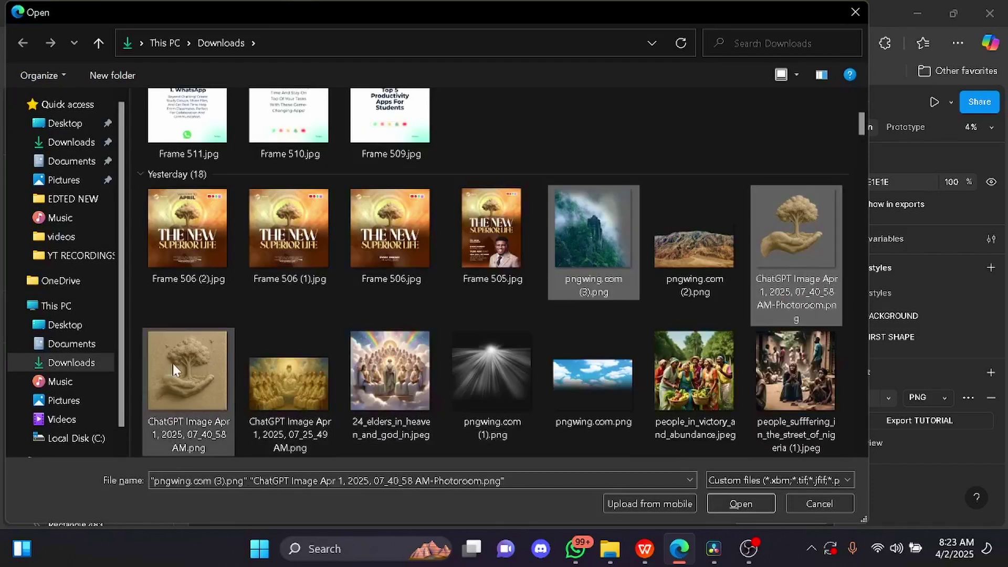
ctrl+click(268, 378)
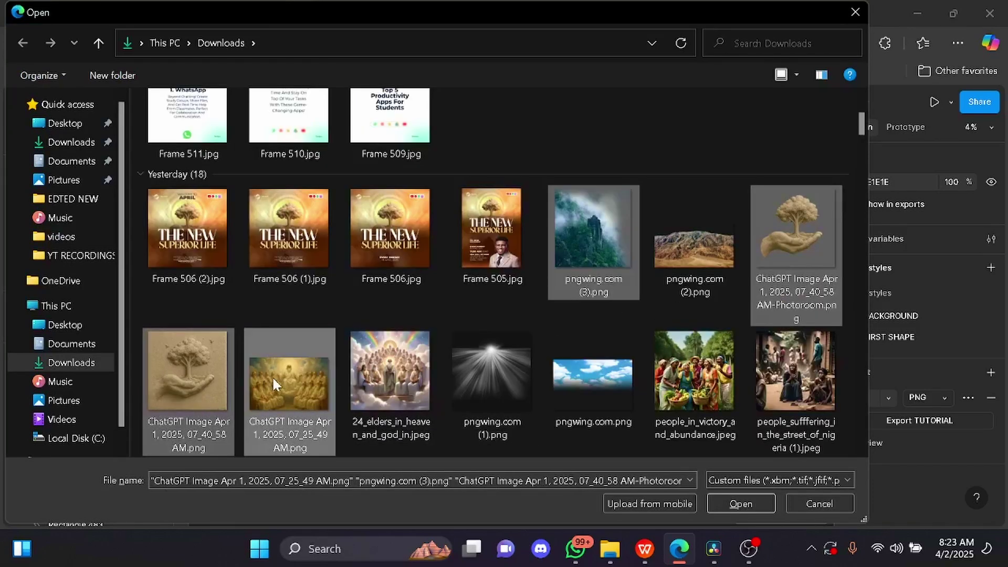
ctrl+click(518, 387)
ctrl+click(584, 376)
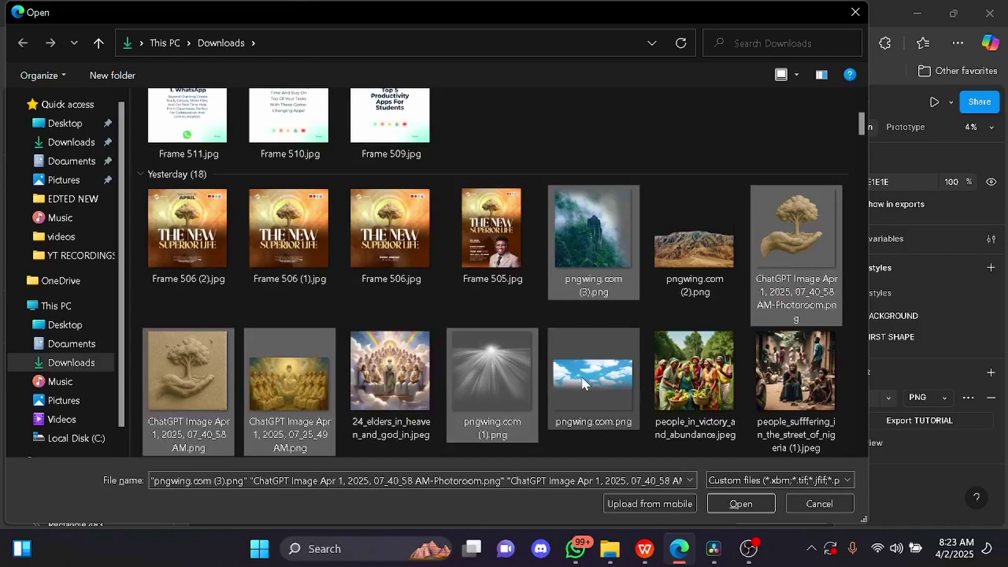
scroll(553, 314, down, 3)
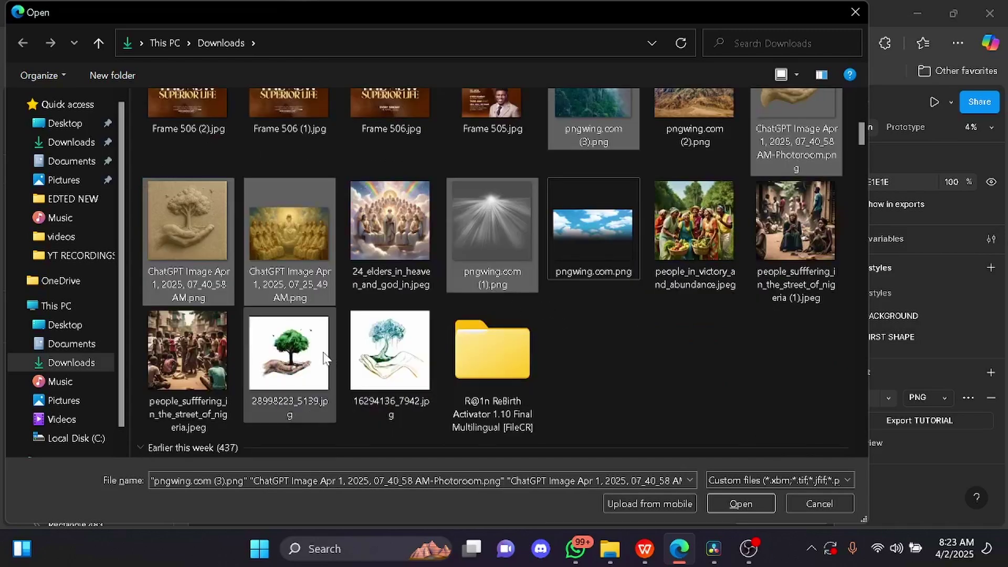
ctrl+click(304, 373)
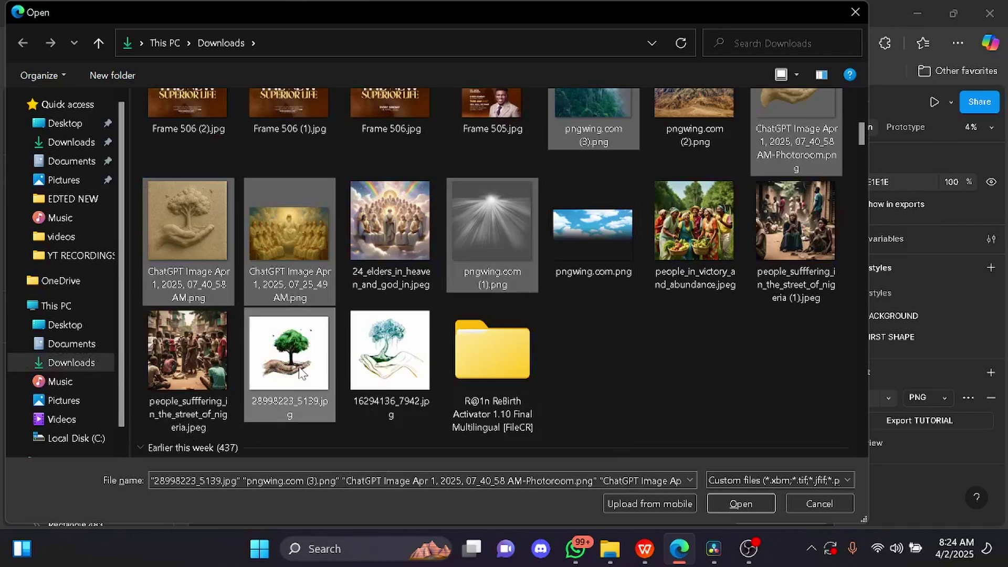
click(735, 501)
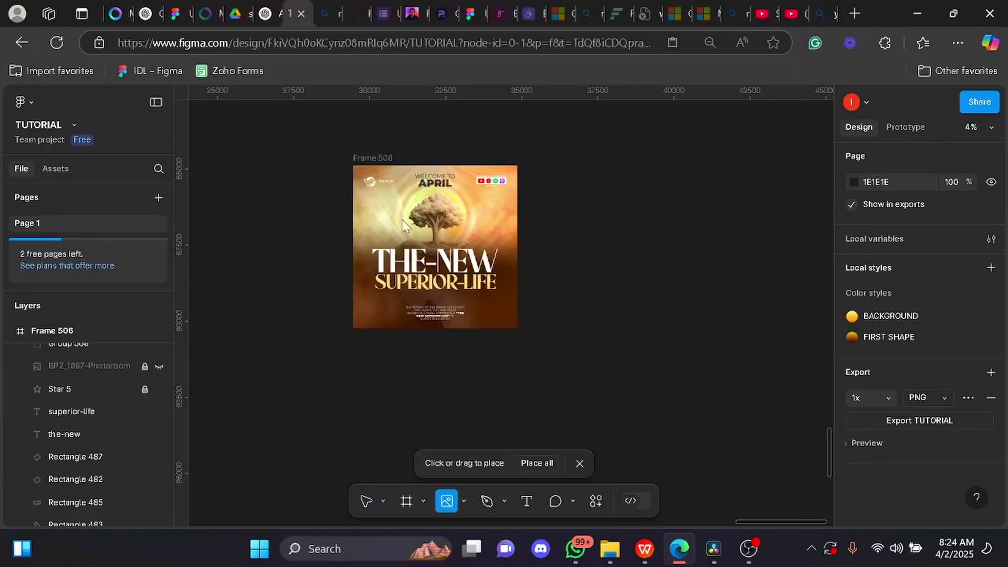
Step: Place all the imported images at once on the empty canvas beside Frame 506 and spread them apart
click(537, 463)
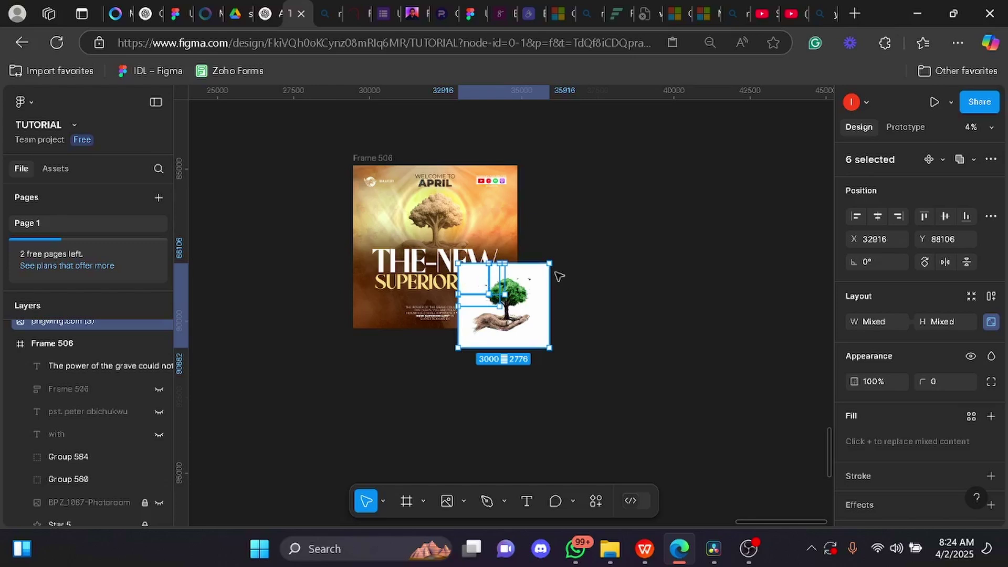
drag(462, 315, 593, 271)
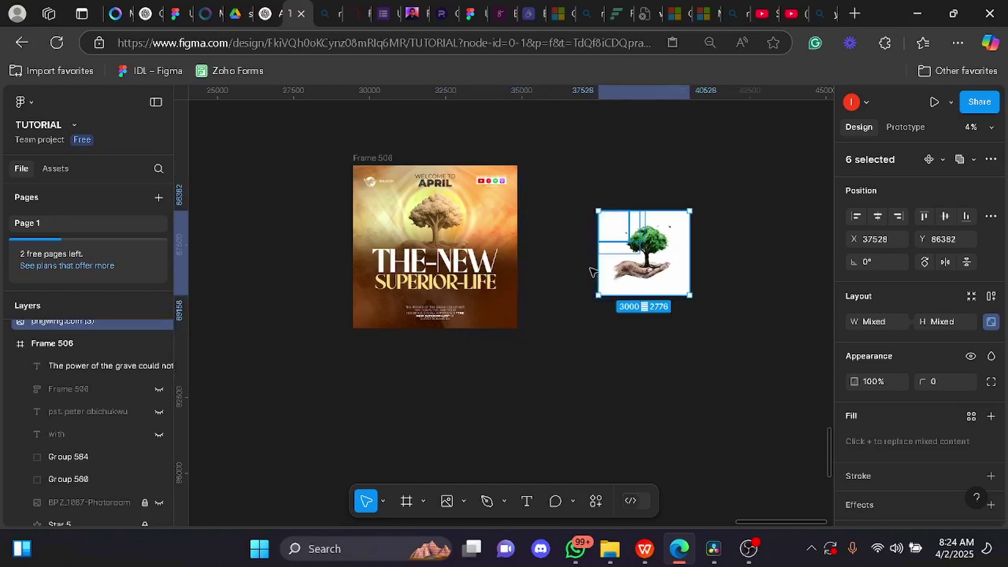
click(664, 264)
drag(664, 264, 748, 194)
drag(631, 223, 652, 180)
drag(608, 249, 554, 248)
drag(615, 226, 666, 257)
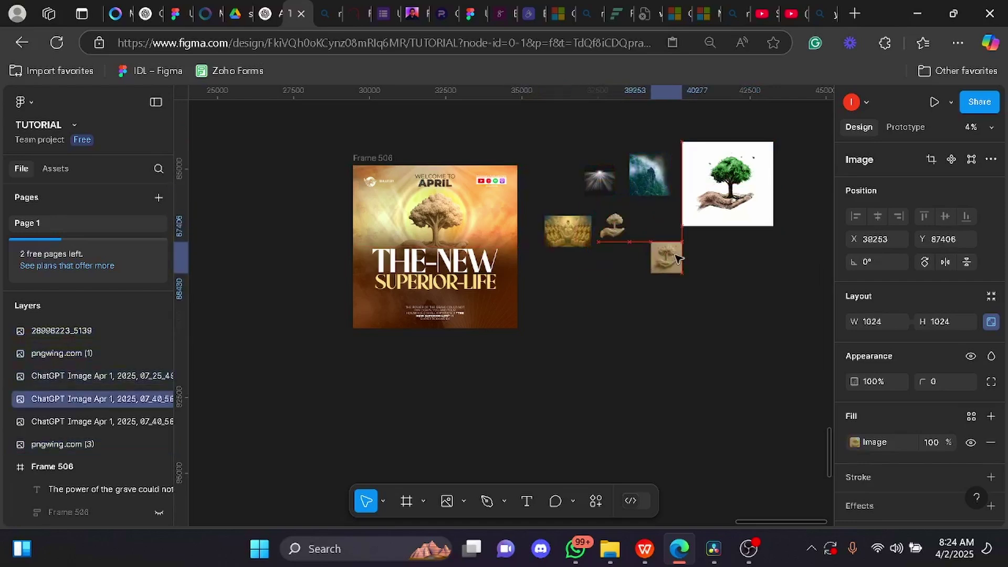
Step: Move the green tree-in-hand illustration away from the other images to X 41022, Y 85506
click(622, 229)
scroll(614, 227, up, 5)
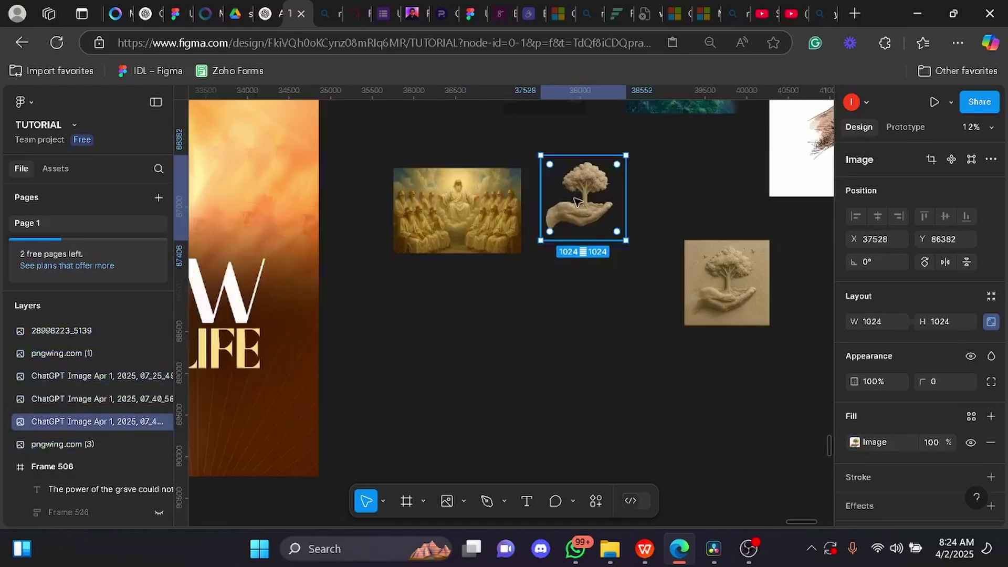
scroll(576, 200, up, 5)
scroll(576, 200, down, 5)
scroll(667, 207, right, 5)
scroll(607, 241, up, 2)
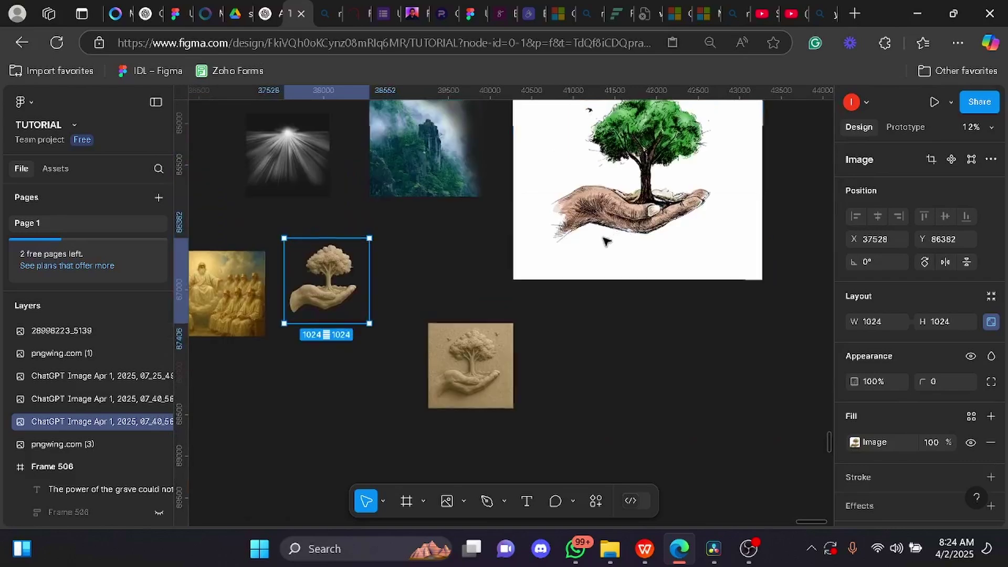
click(606, 242)
drag(590, 190, 608, 319)
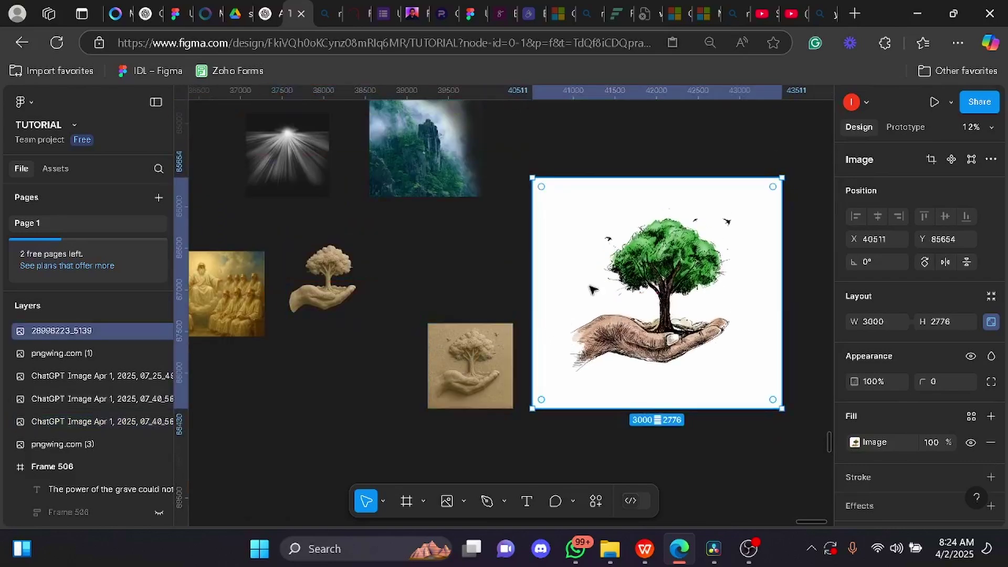
drag(621, 290, 663, 278)
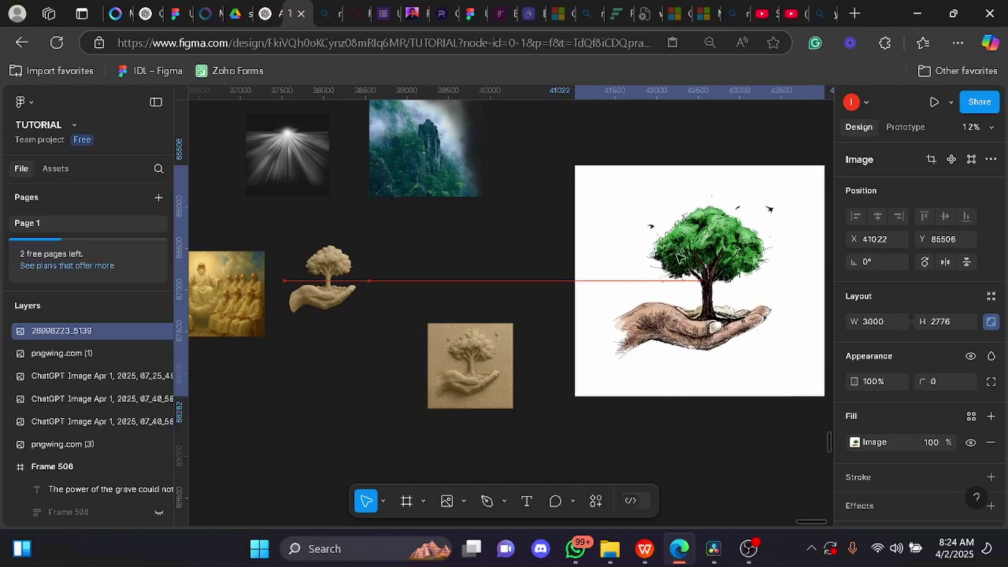
Step: Move the beige tree relief image up to X 39233, Y 86894, level with the green tree illustration
click(472, 362)
drag(473, 362, 471, 320)
click(684, 325)
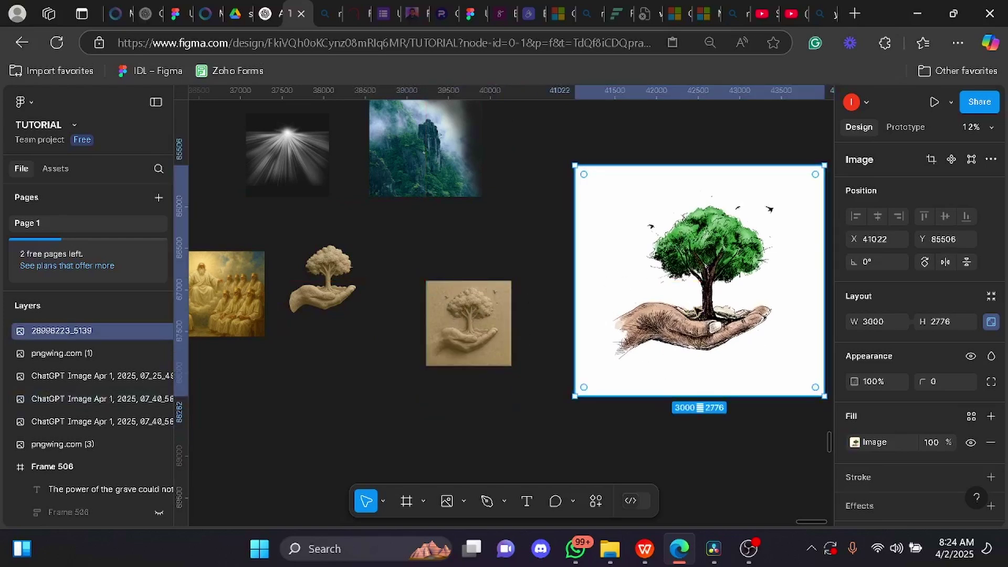
Step: Compare the green tree illustration with the flyer's tree and inspect the stone relief version up close
scroll(664, 311, left, 10)
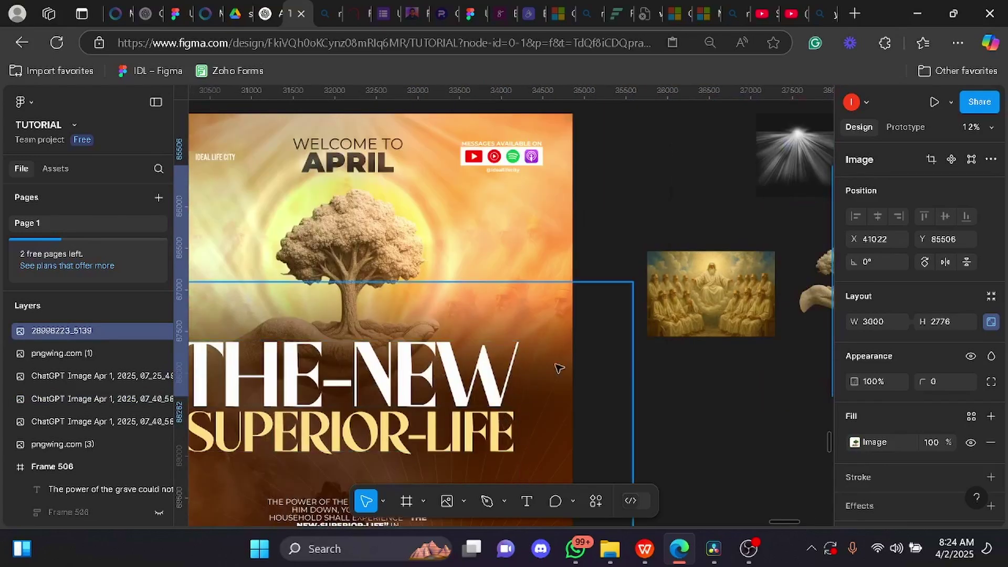
scroll(558, 367, right, 10)
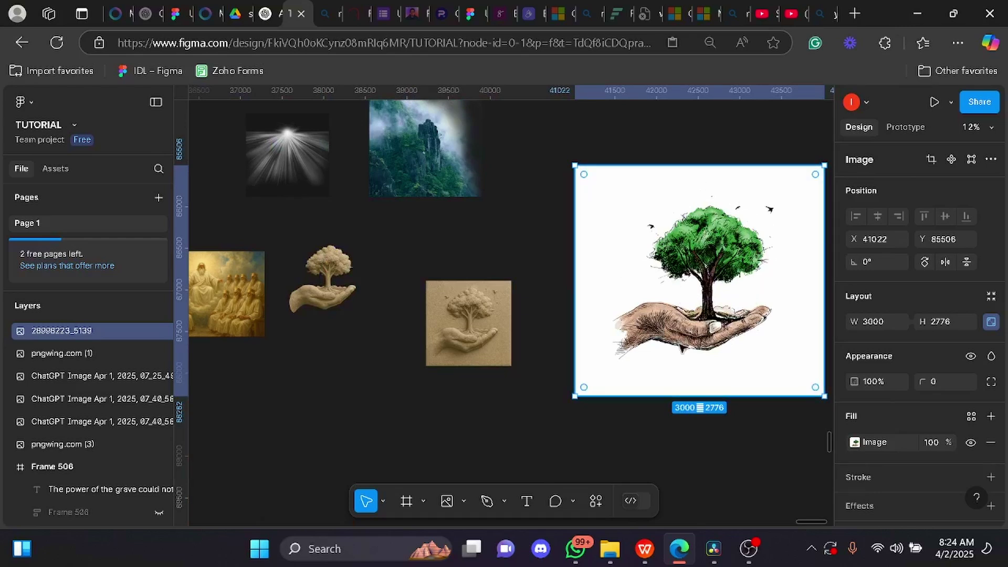
right_click(660, 252)
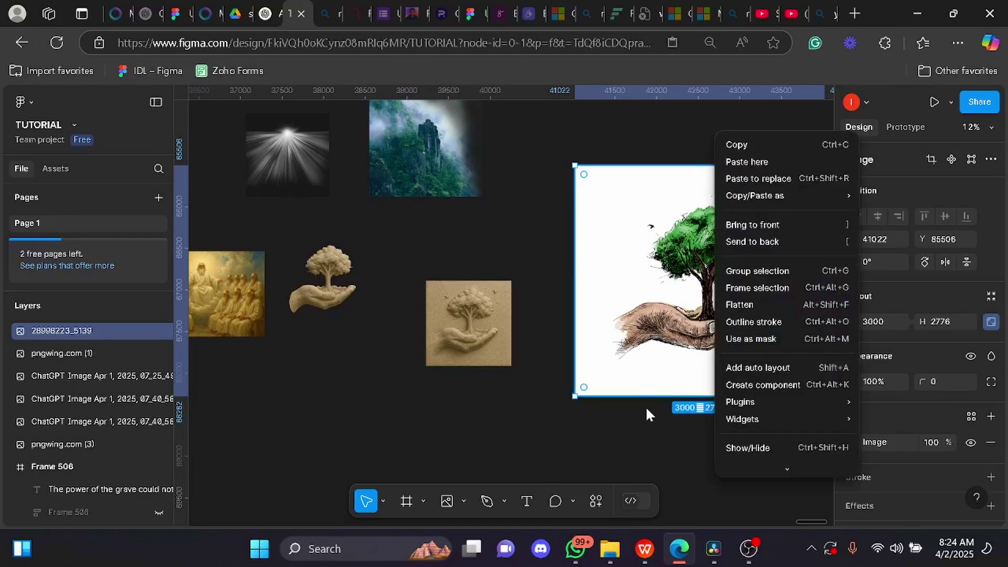
key(Escape)
click(475, 319)
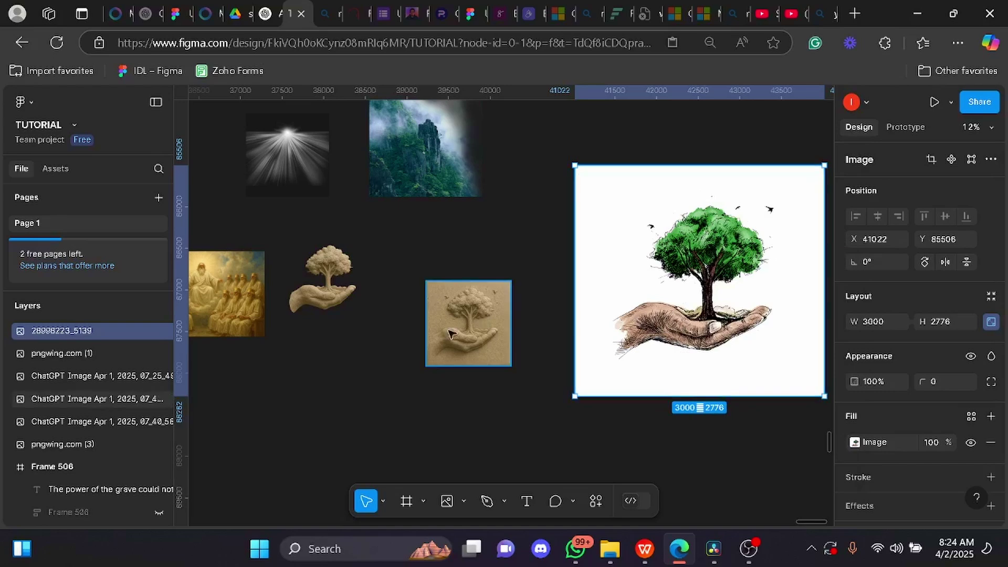
scroll(439, 318, up, 3)
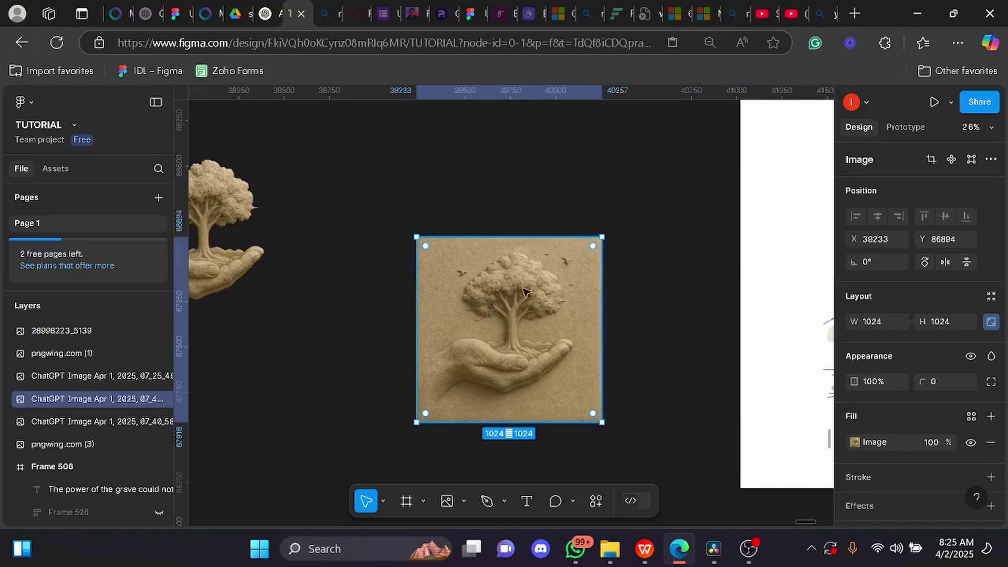
scroll(525, 292, up, 4)
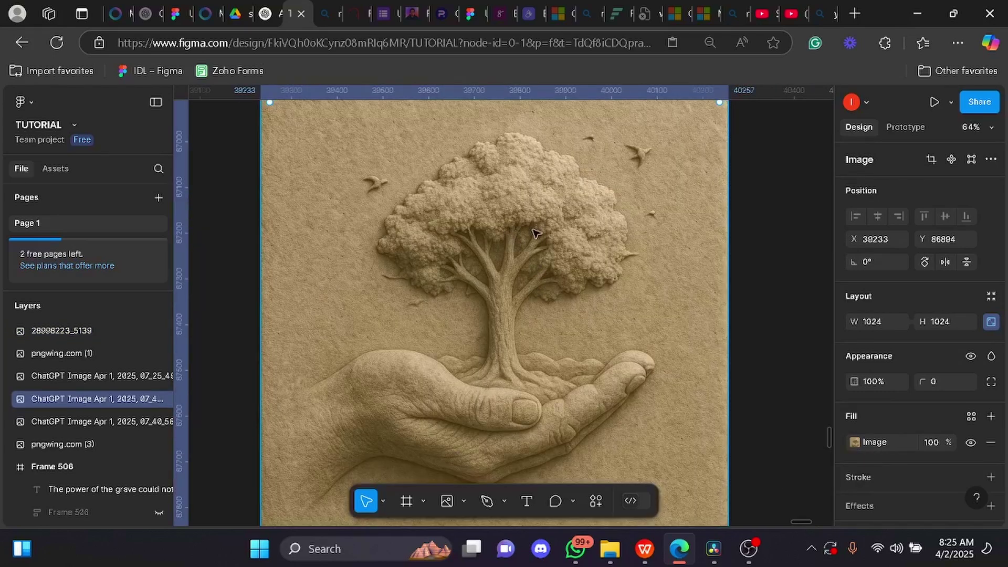
scroll(536, 233, down, 8)
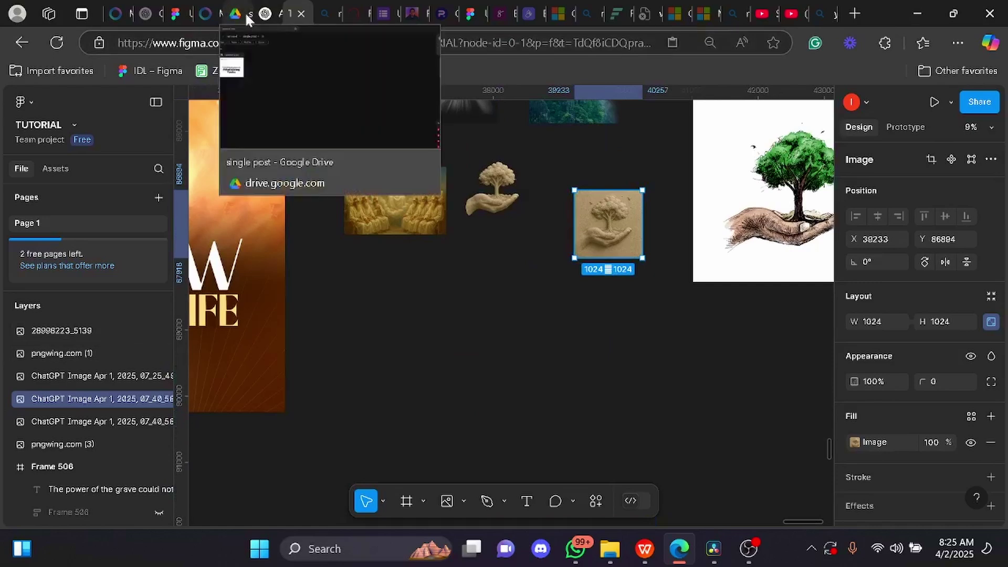
Step: Switch to the ChatGPT conversation and review the "recreate this to look like a stone statue" request and its generated image
click(265, 13)
scroll(675, 293, down, 3)
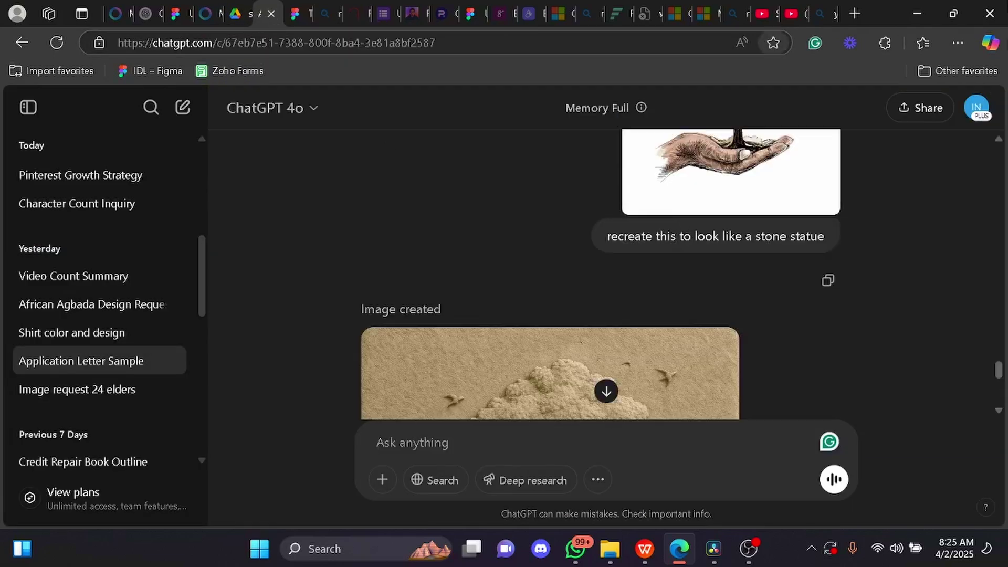
scroll(643, 202, down, 6)
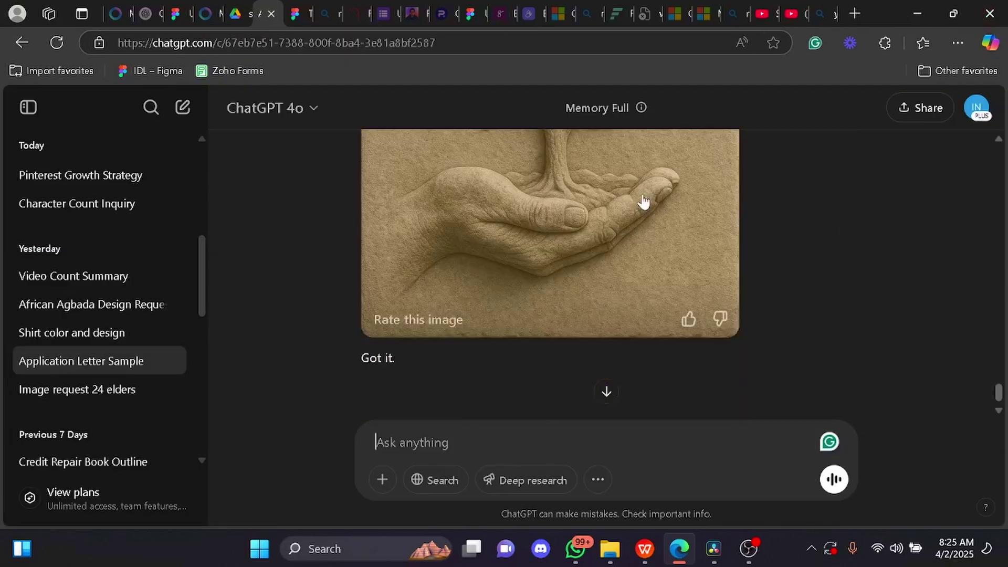
scroll(554, 243, up, 3)
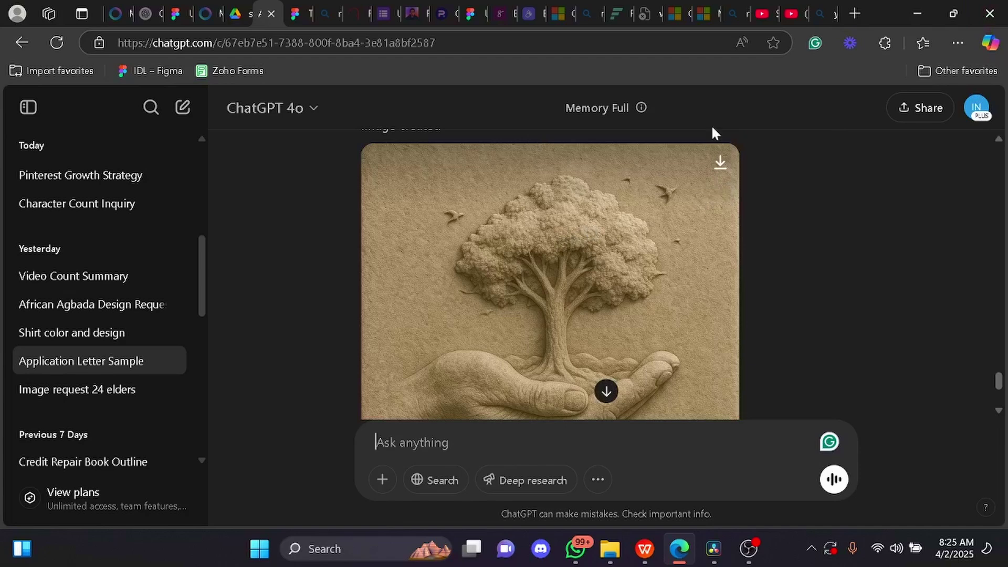
Step: Return to the Figma file and inspect the golden image of the enthroned figure surrounded by elders
click(307, 17)
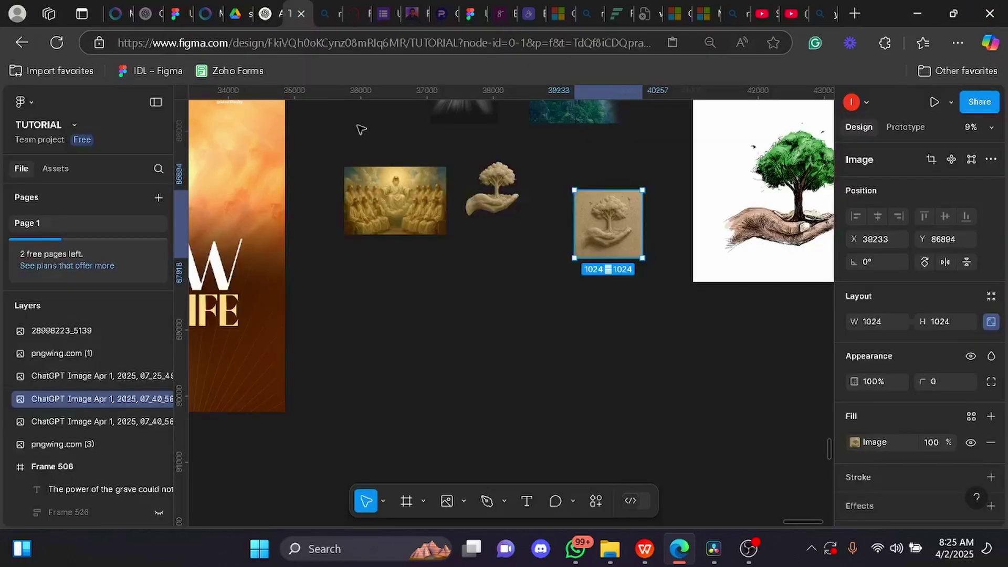
click(362, 213)
scroll(387, 218, up, 3)
scroll(387, 293, up, 3)
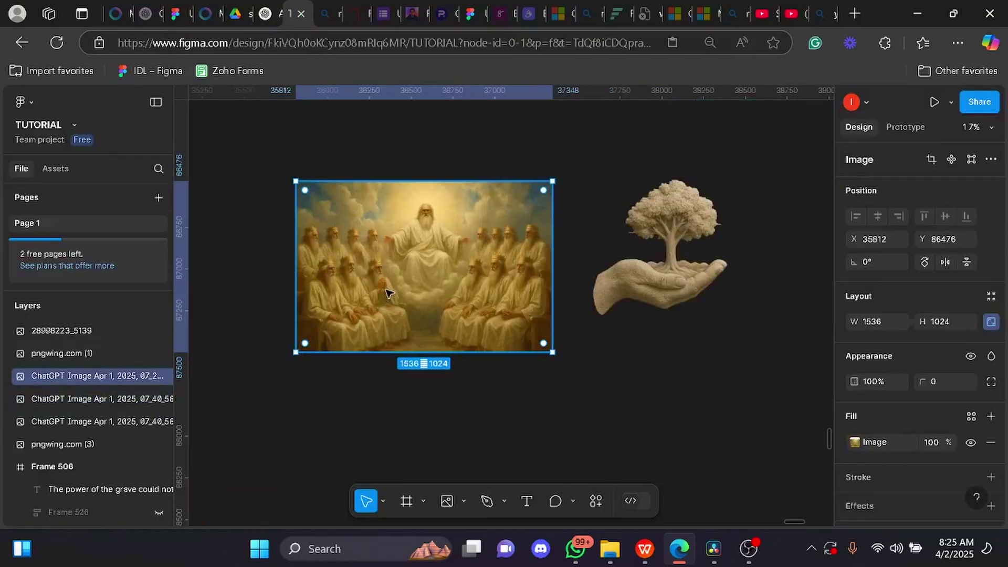
scroll(400, 264, up, 3)
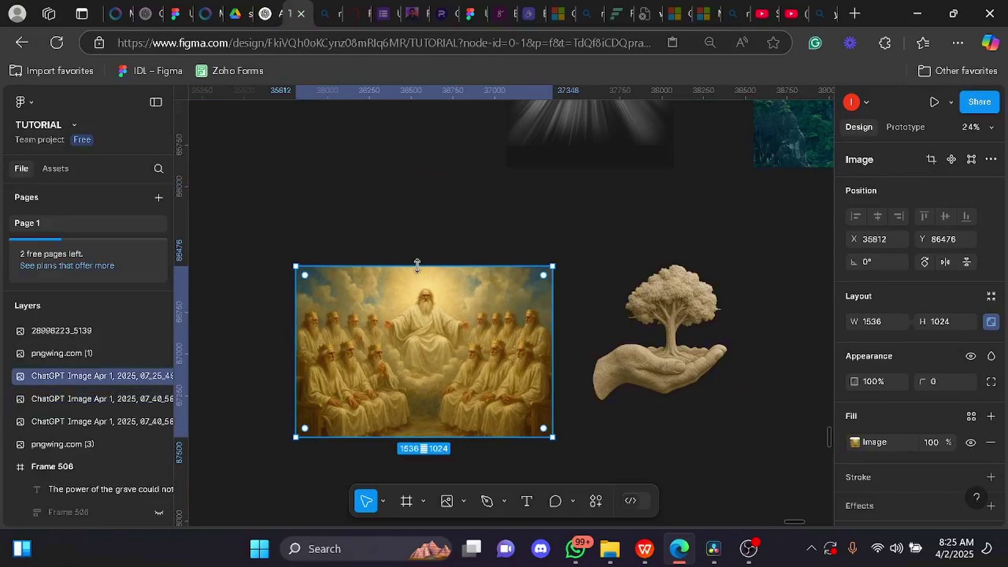
Step: Examine the crowned elders and the central figure of the golden image up close
scroll(394, 317, up, 3)
scroll(393, 304, down, 2)
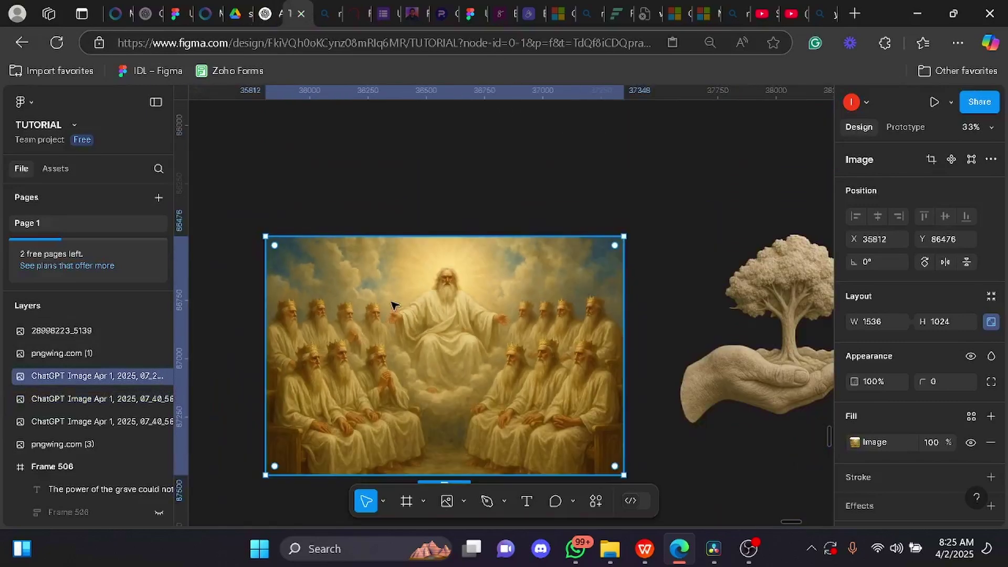
scroll(314, 399, up, 5)
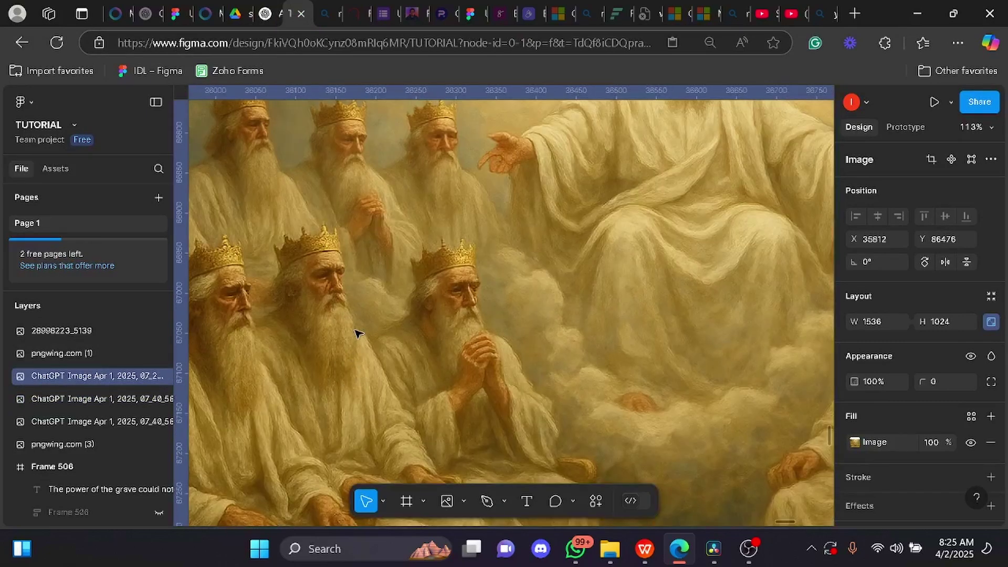
scroll(356, 334, down, 4)
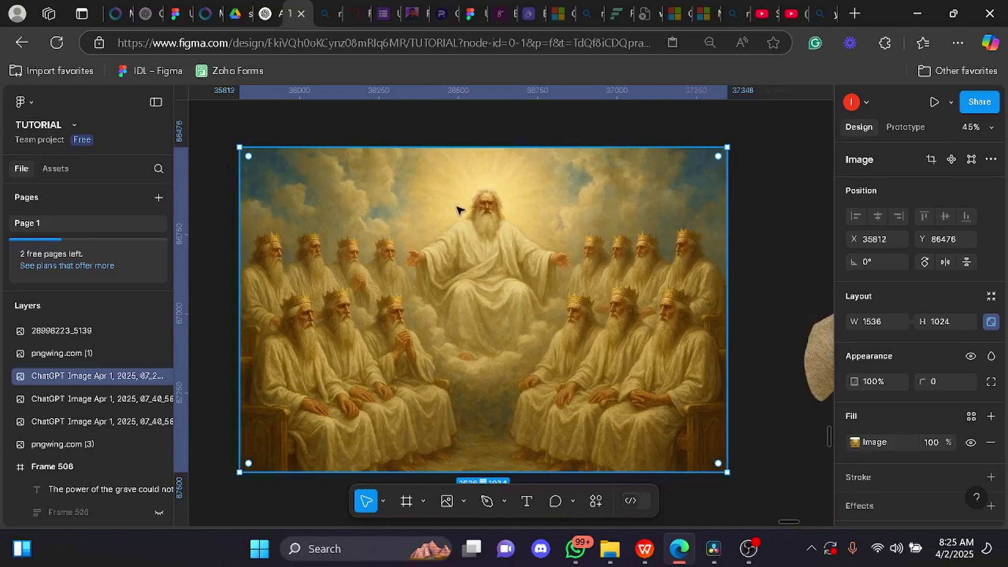
Step: Switch to ChatGPT, open the "Image request 24 elders" conversation, and review the realistic 24 elders prompt with its generated image
click(266, 15)
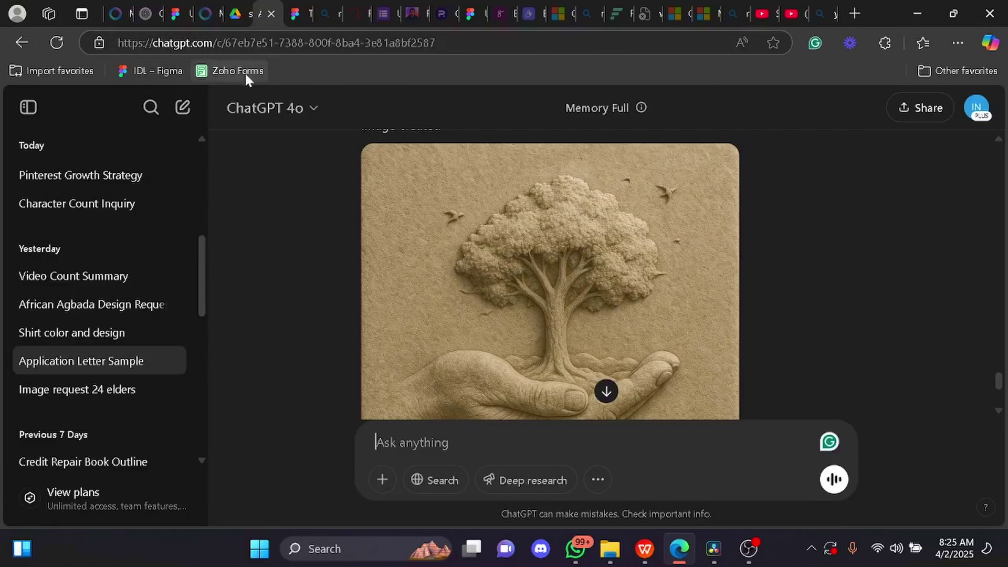
click(124, 391)
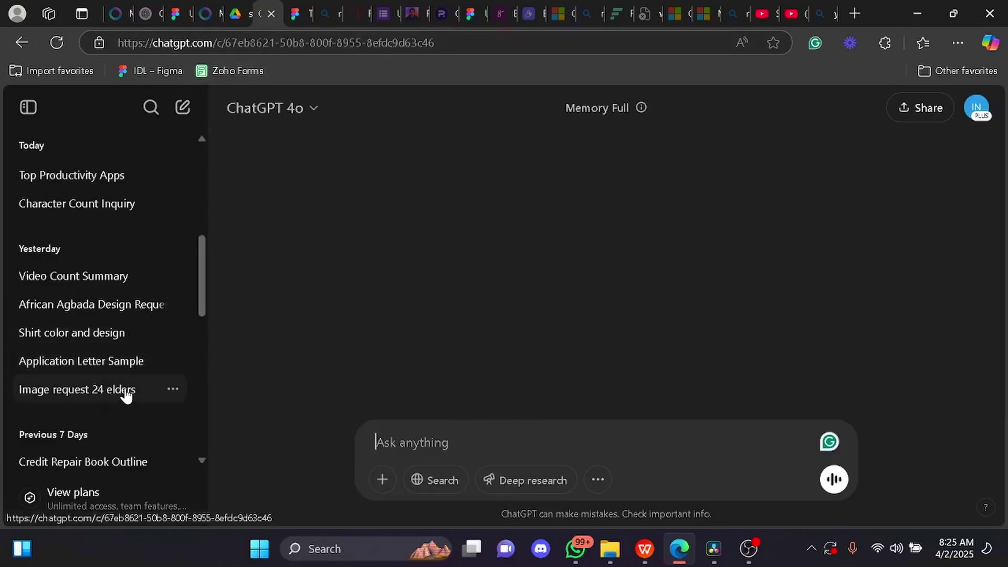
scroll(578, 312, up, 3)
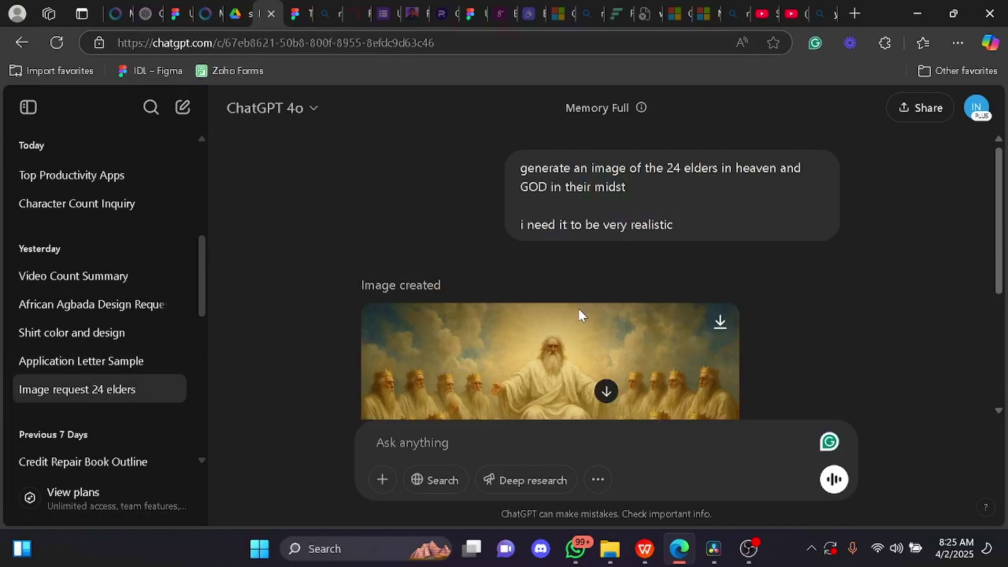
scroll(577, 307, down, 5)
scroll(575, 307, up, 5)
scroll(587, 302, down, 5)
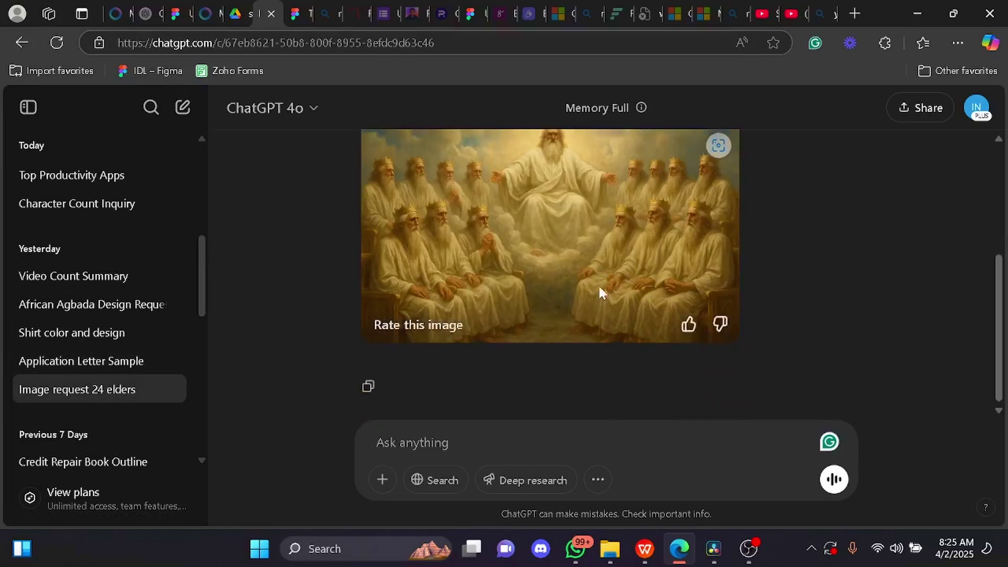
scroll(600, 292, up, 5)
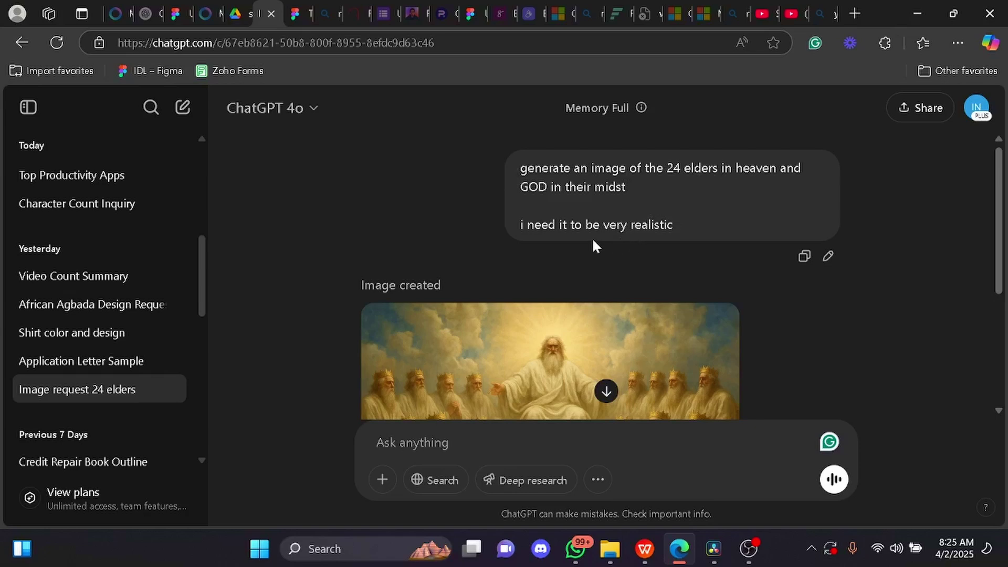
scroll(582, 231, down, 4)
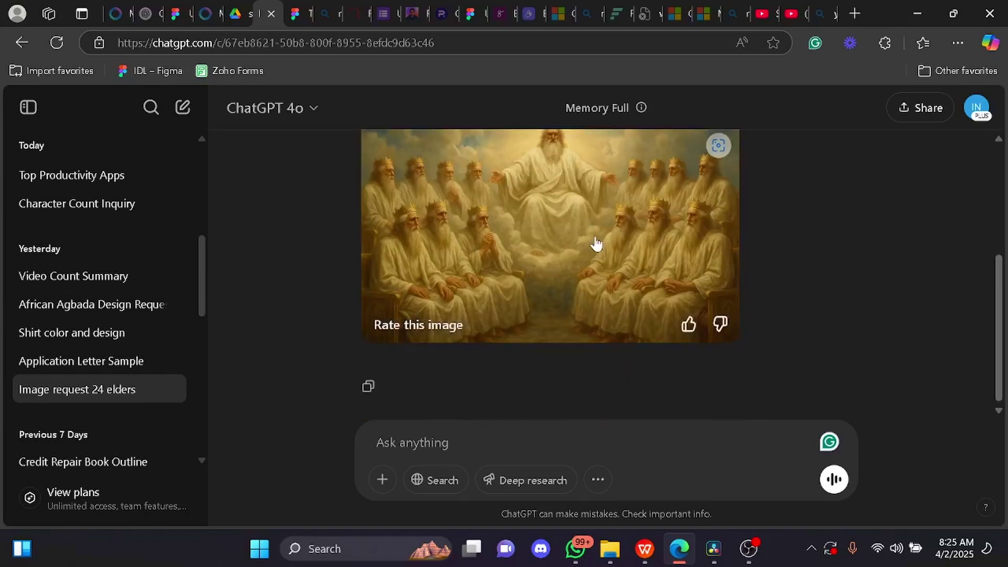
scroll(581, 257, up, 5)
scroll(572, 244, down, 5)
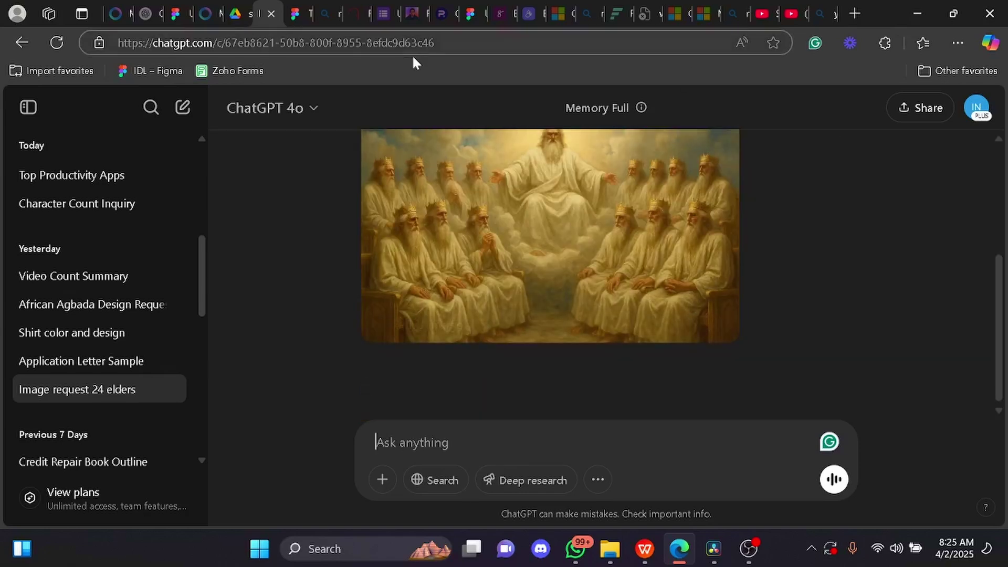
Step: Return to the Figma file and draw a square frame about 6971 × 6971 in the empty canvas area below the source images
click(293, 20)
scroll(578, 231, down, 3)
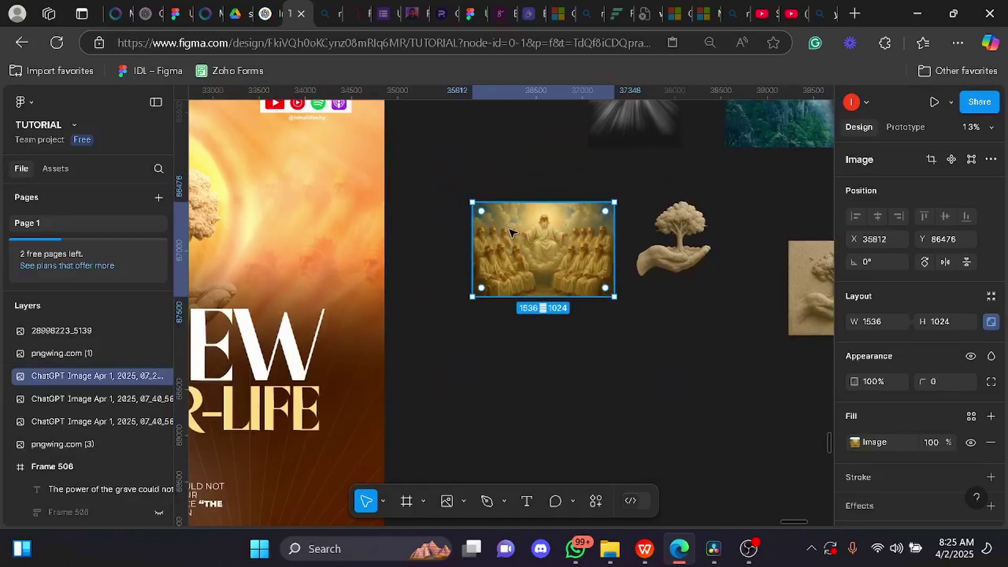
scroll(512, 237, down, 5)
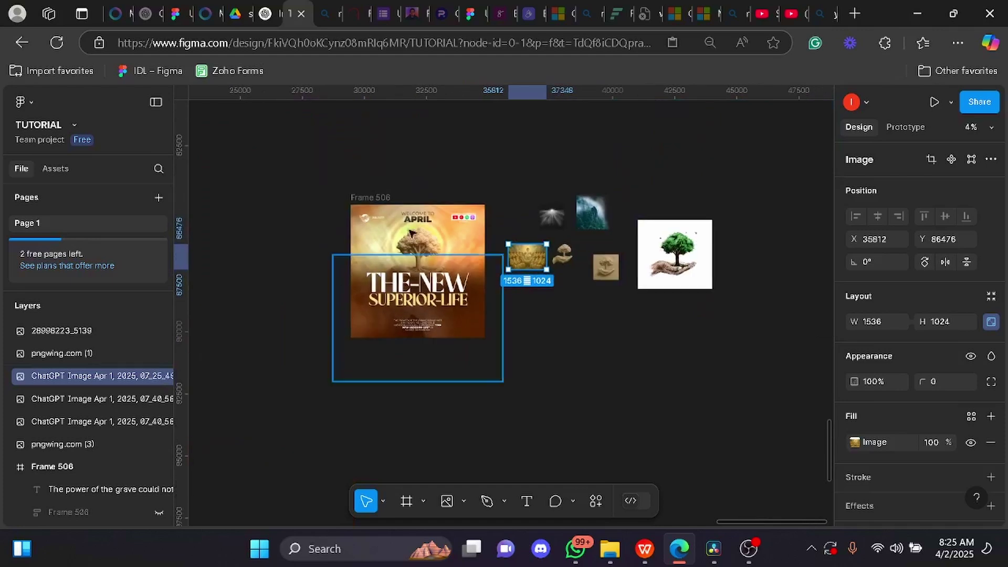
click(478, 331)
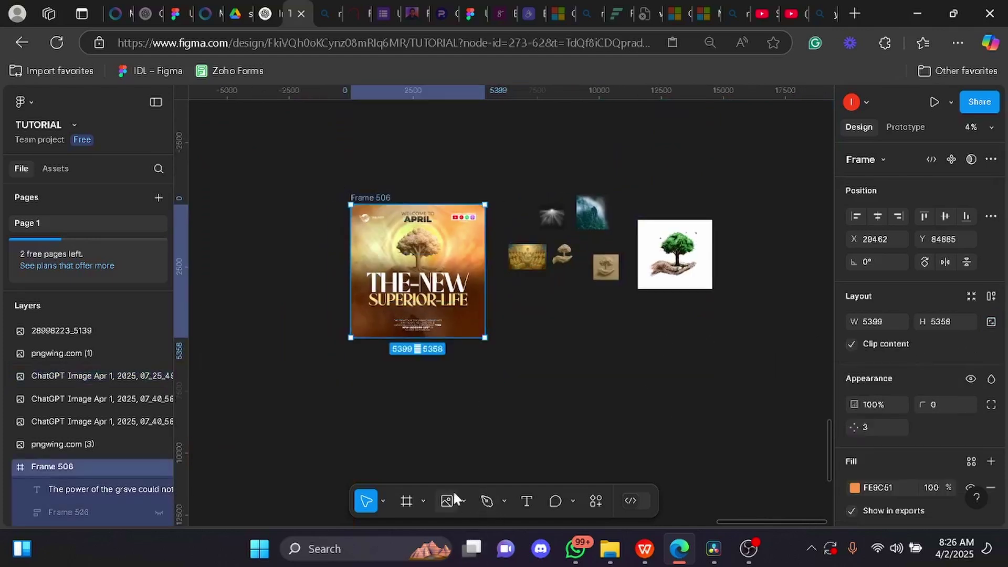
click(406, 500)
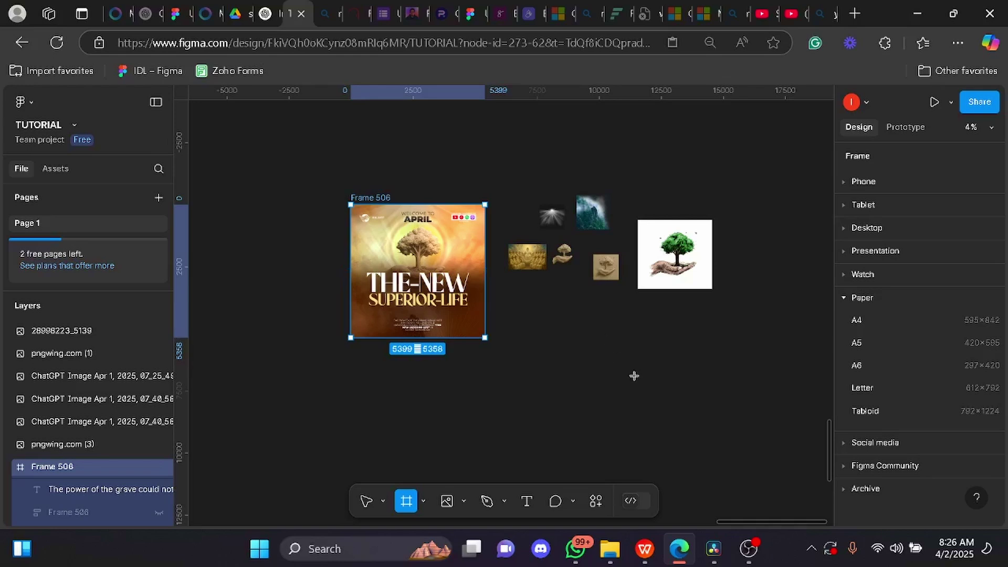
drag(605, 338, 779, 495)
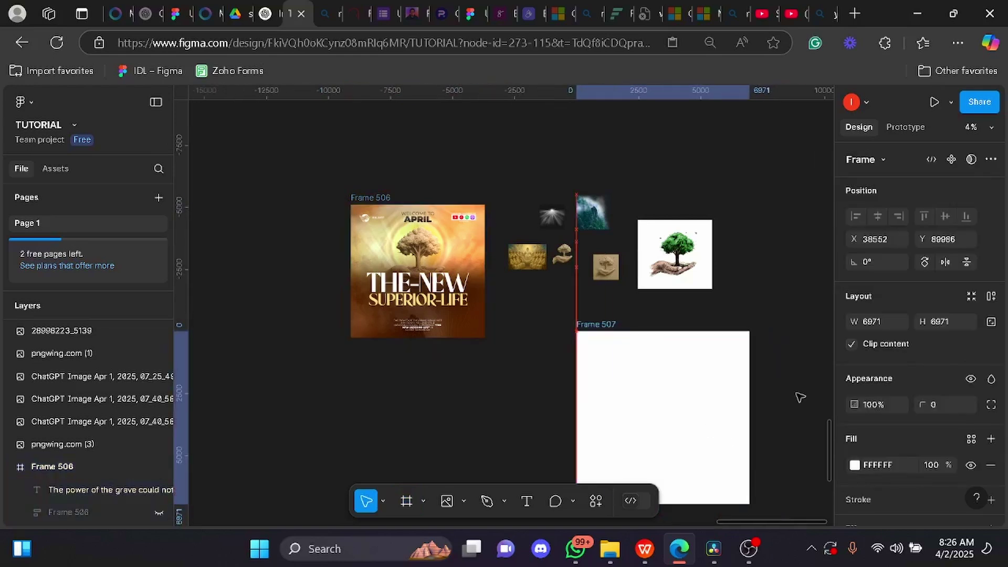
drag(800, 398, 800, 396)
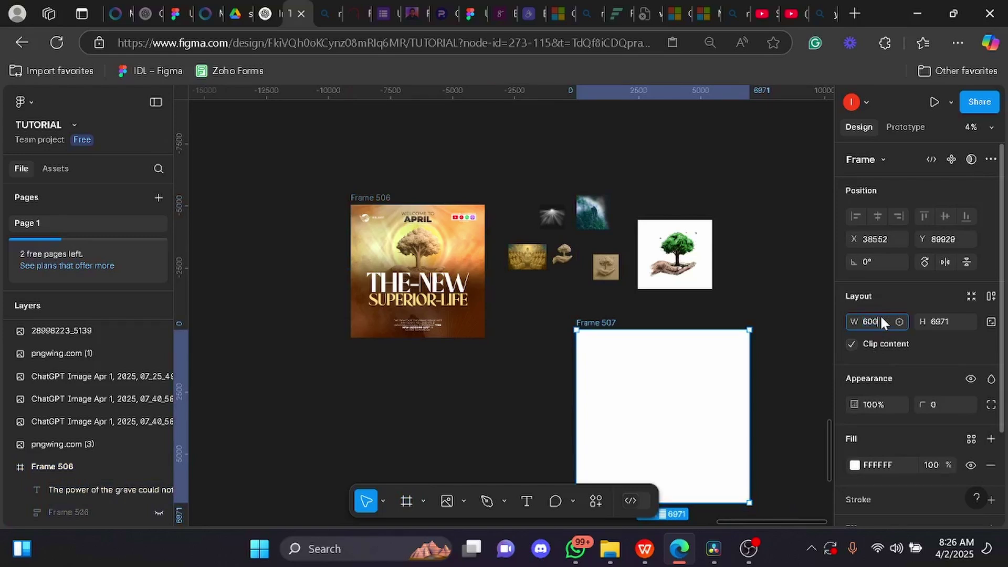
Step: Set the new frame's size to 6000 × 6000 and move it to X 36580, Y 89291, below the source images
key(Return)
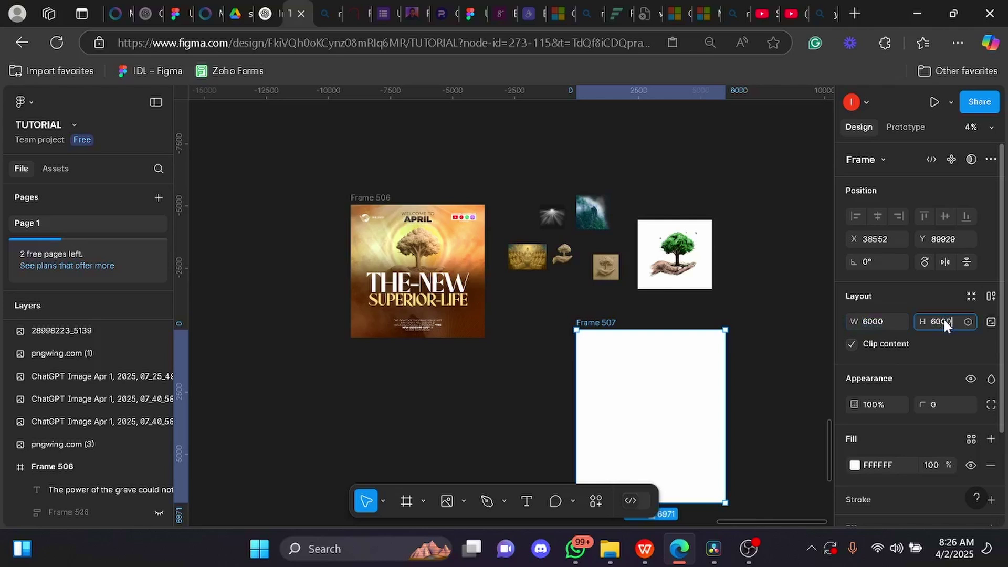
key(Return)
drag(651, 387, 607, 370)
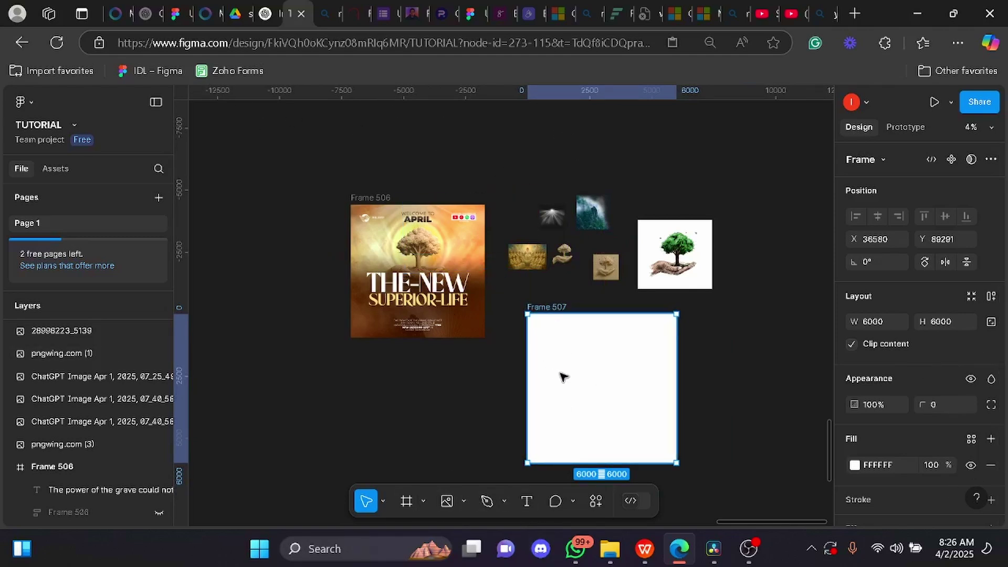
click(720, 391)
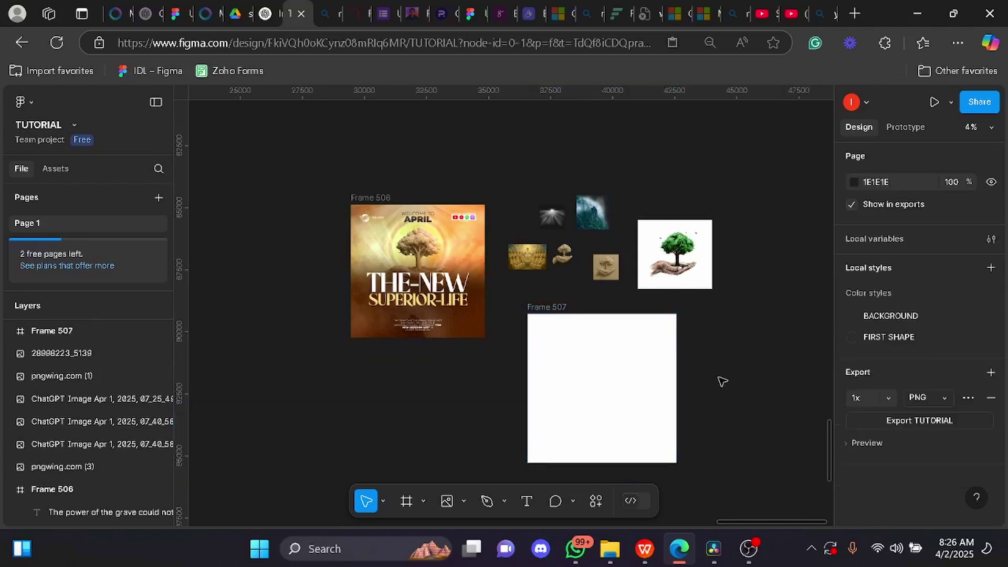
Step: Copy the flyer frame's fill colour FE9C51 and apply it as the fill of the blank square frame
scroll(750, 407, up, 3)
scroll(711, 387, down, 2)
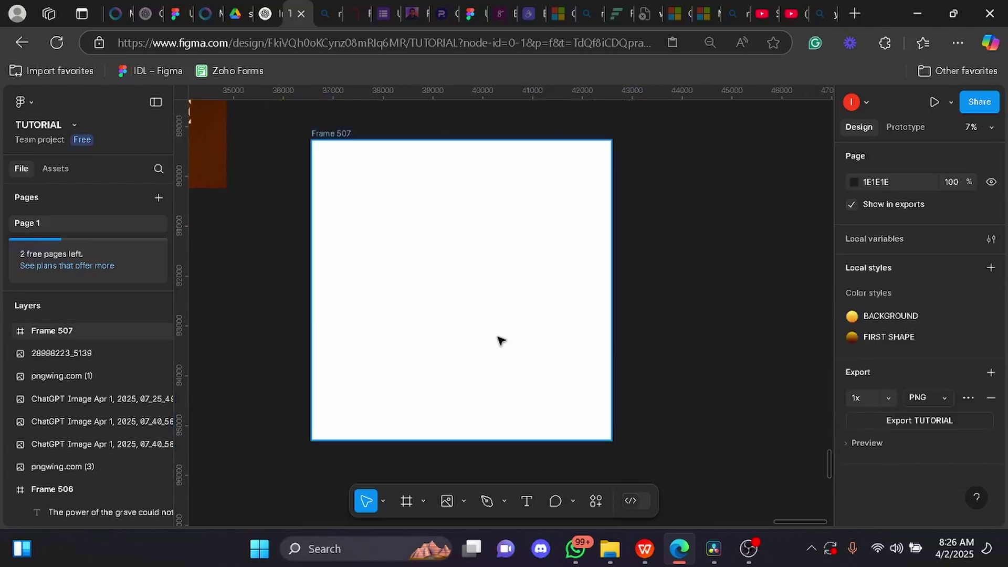
click(490, 328)
scroll(504, 325, up, 2)
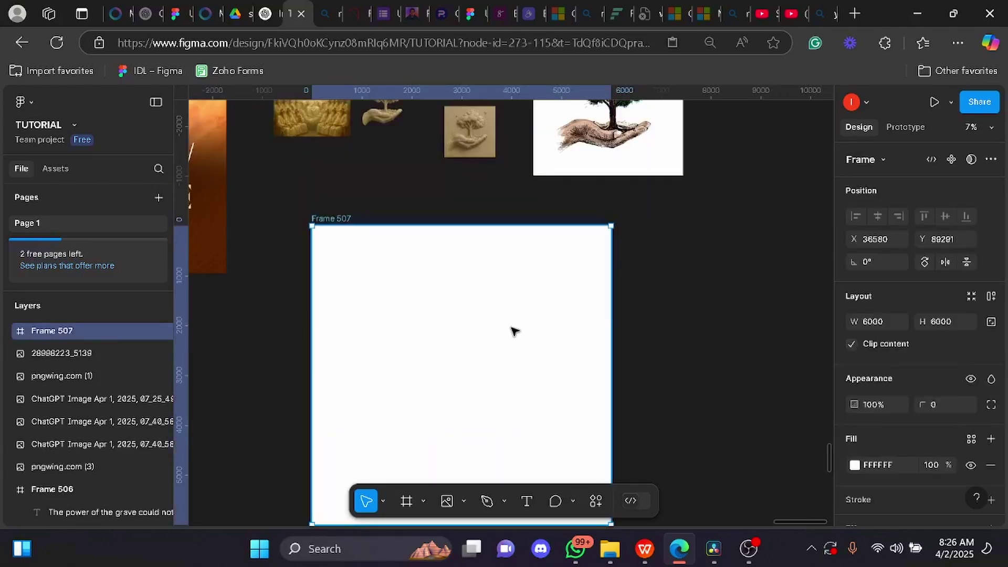
scroll(514, 331, down, 3)
click(268, 158)
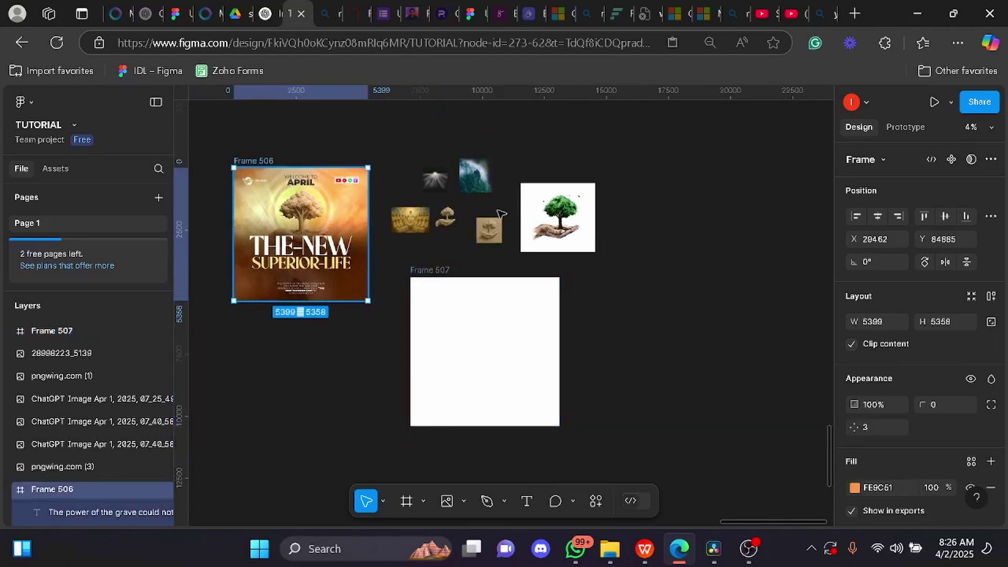
click(854, 487)
key(ctrl+c)
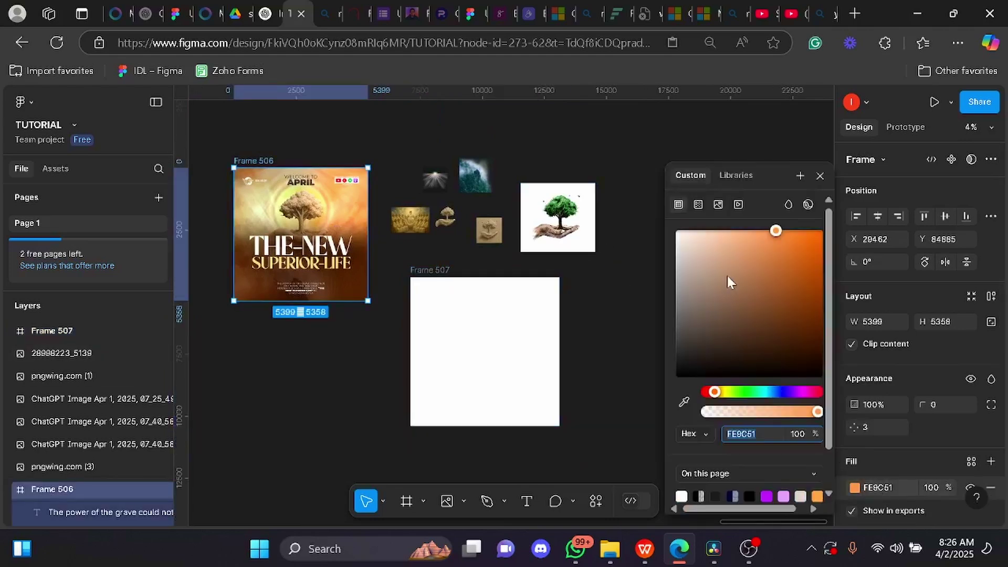
click(890, 486)
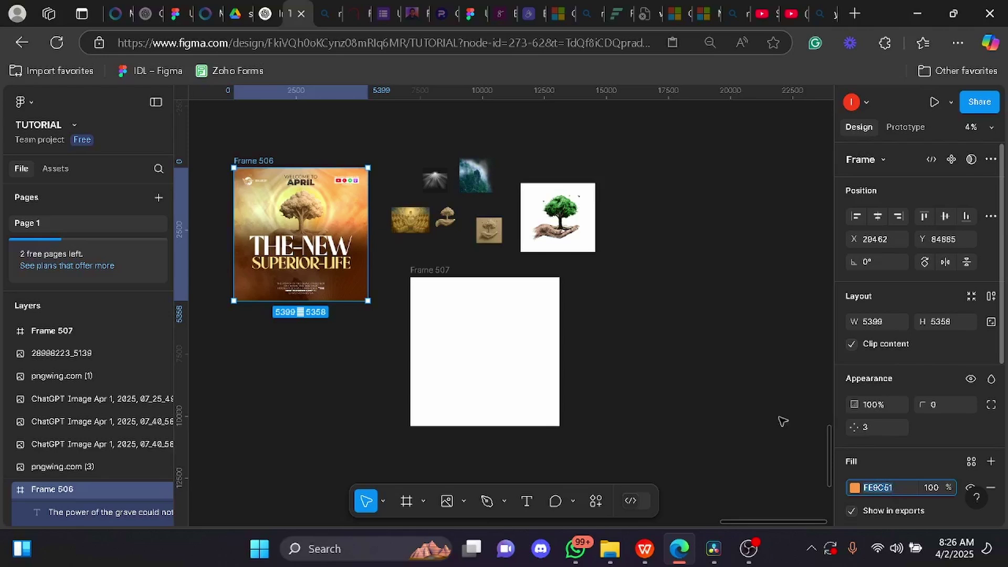
click(524, 323)
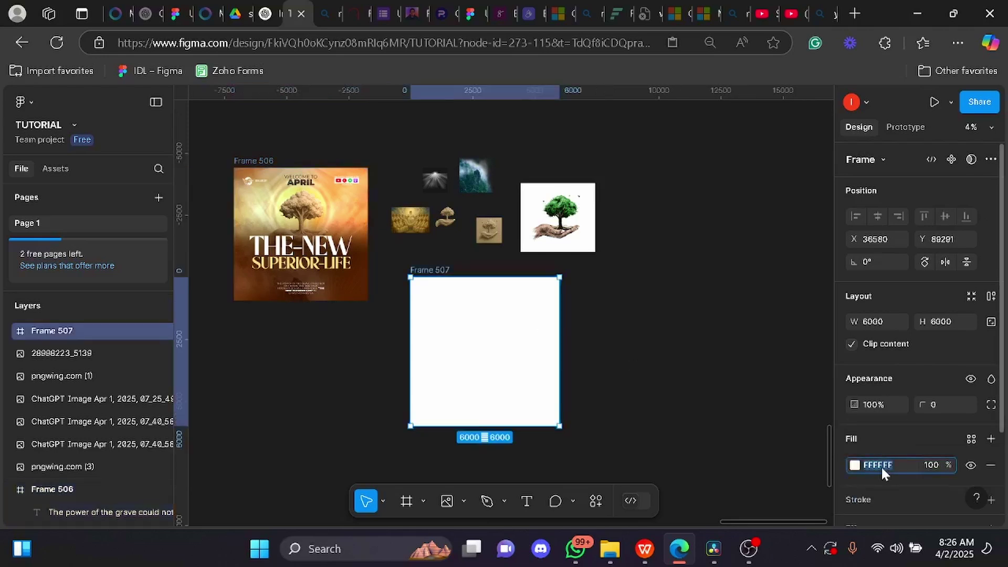
key(ctrl+v)
key(Return)
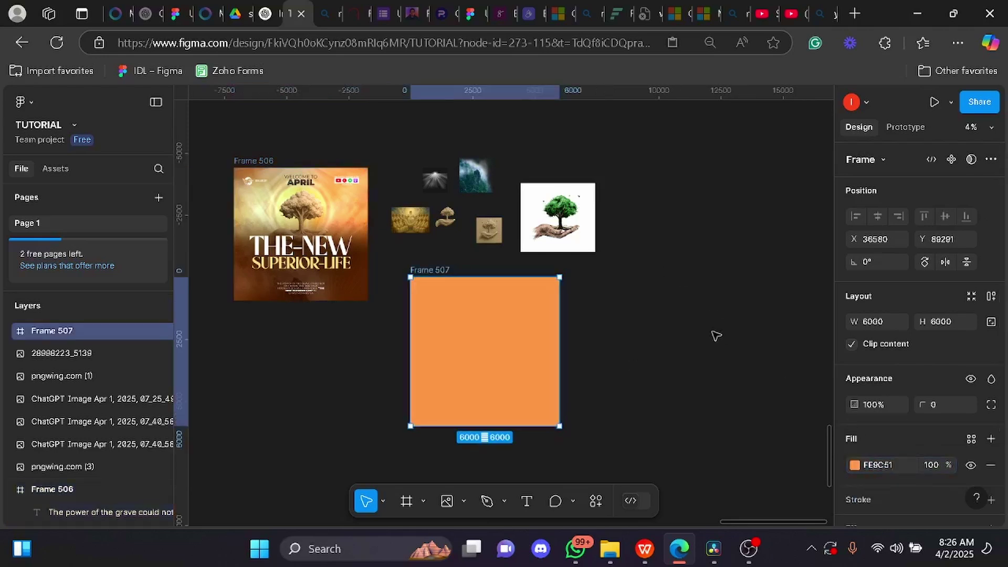
click(730, 329)
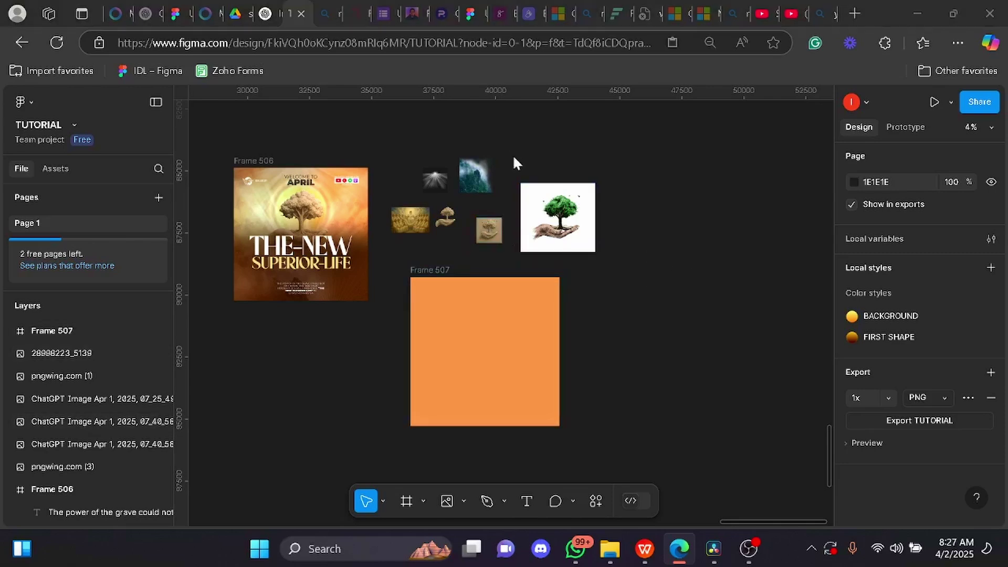
Step: Import the cloudy sky image pngwing.com.png from Downloads and place it on the canvas above the green tree illustration
key(ctrl+shift+k)
scroll(686, 411, down, 3)
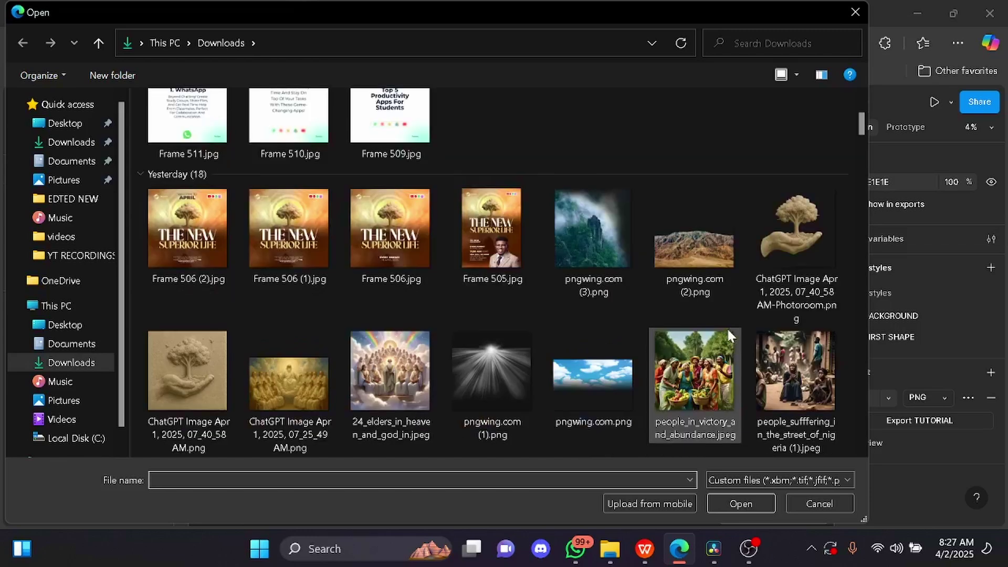
click(623, 389)
click(751, 508)
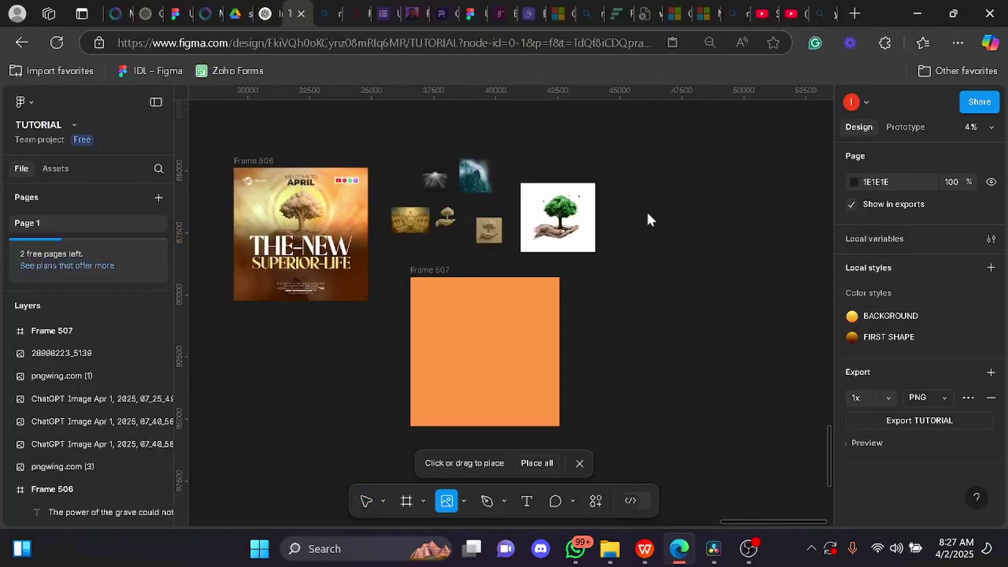
click(627, 188)
click(652, 281)
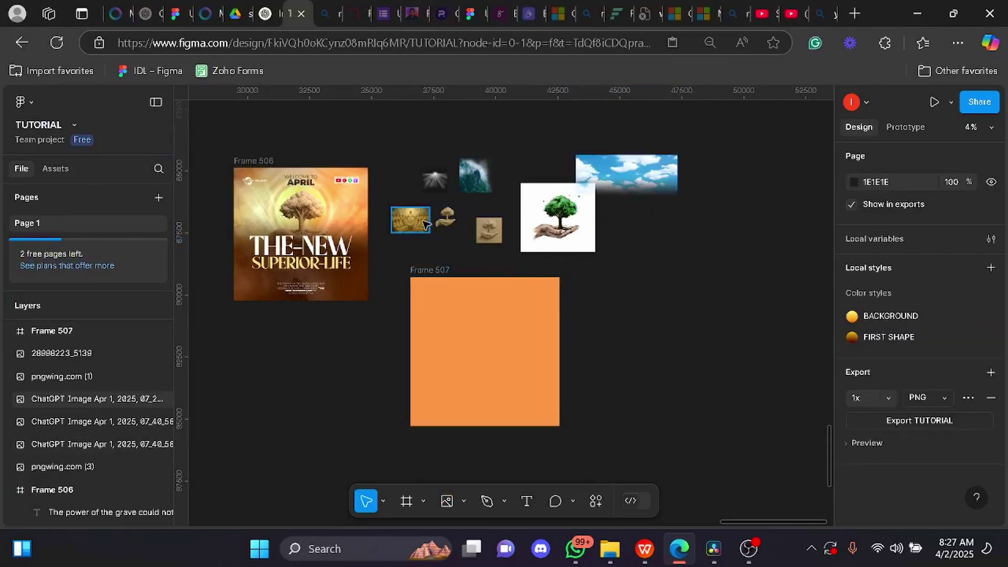
click(622, 176)
Step: Move the golden elders image into the orange frame and scale it proportionally to a width of 6000
click(406, 225)
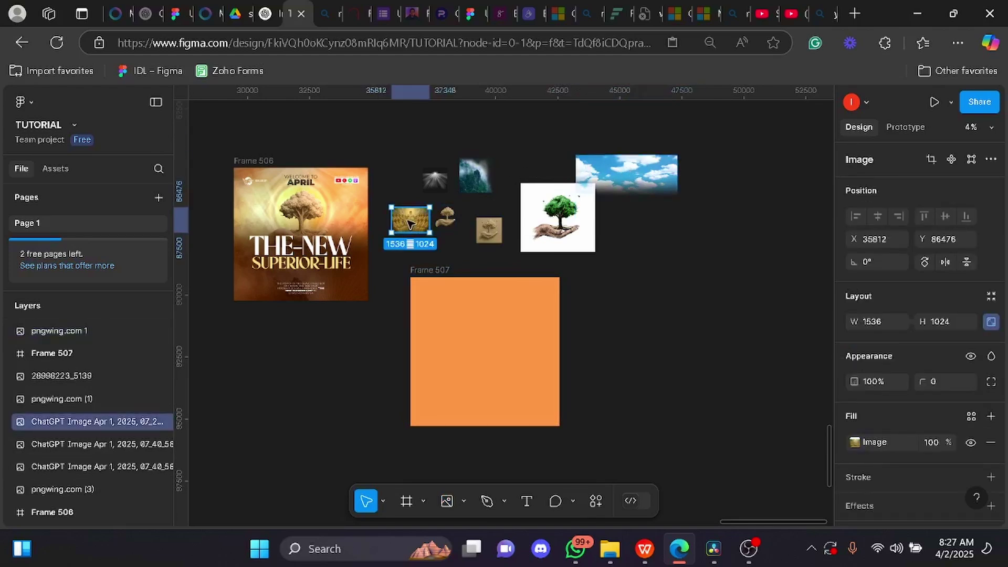
drag(410, 224, 480, 322)
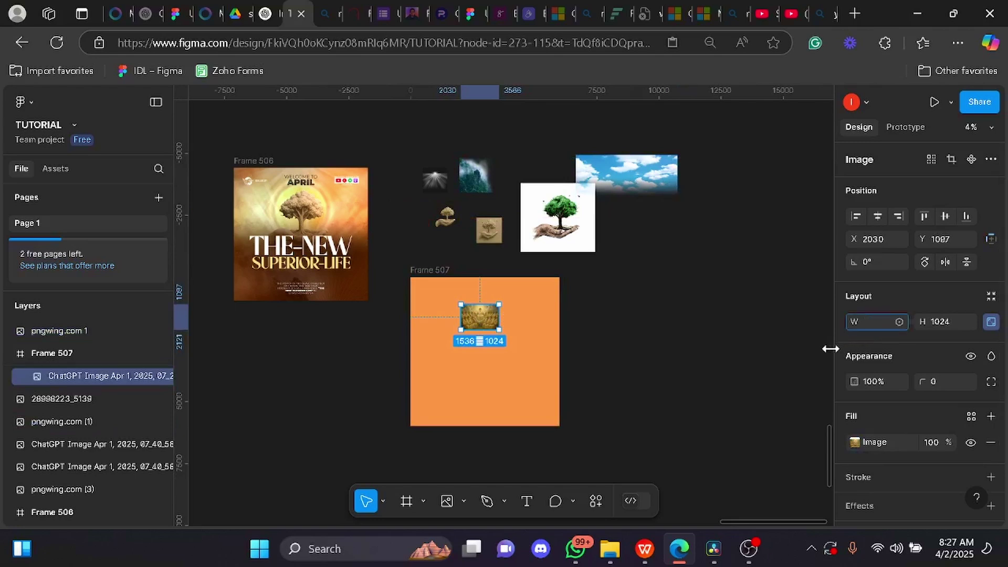
key(BackSpace)
text(6000)
key(Return)
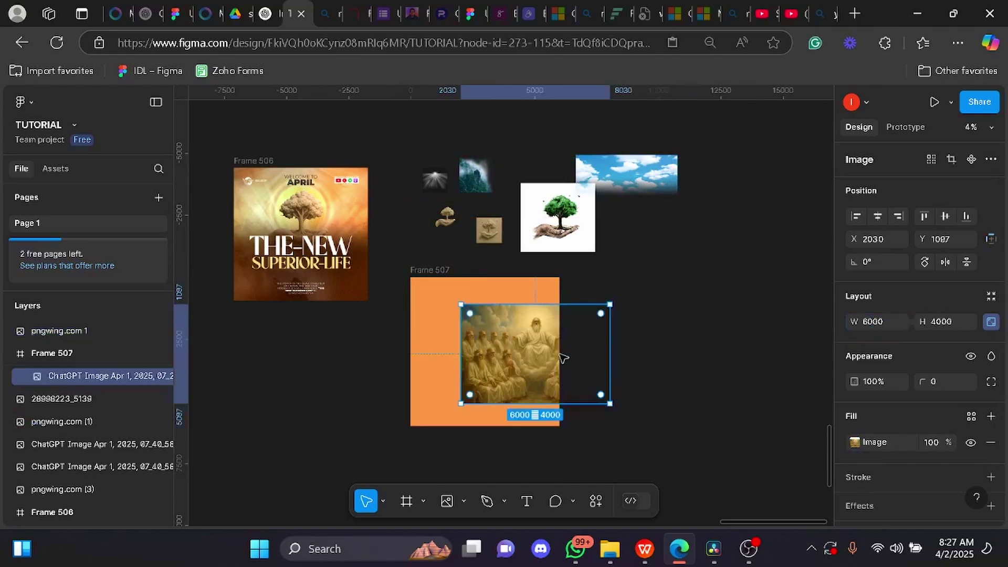
Step: Align the golden elders image to the left and top edges of the orange frame
key(alt+a)
click(557, 344)
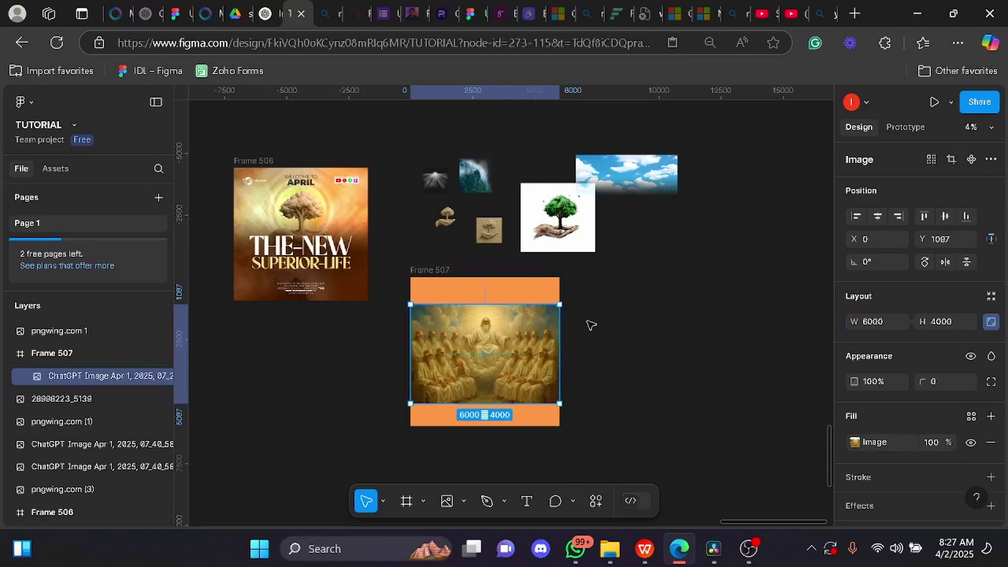
key(alt+w)
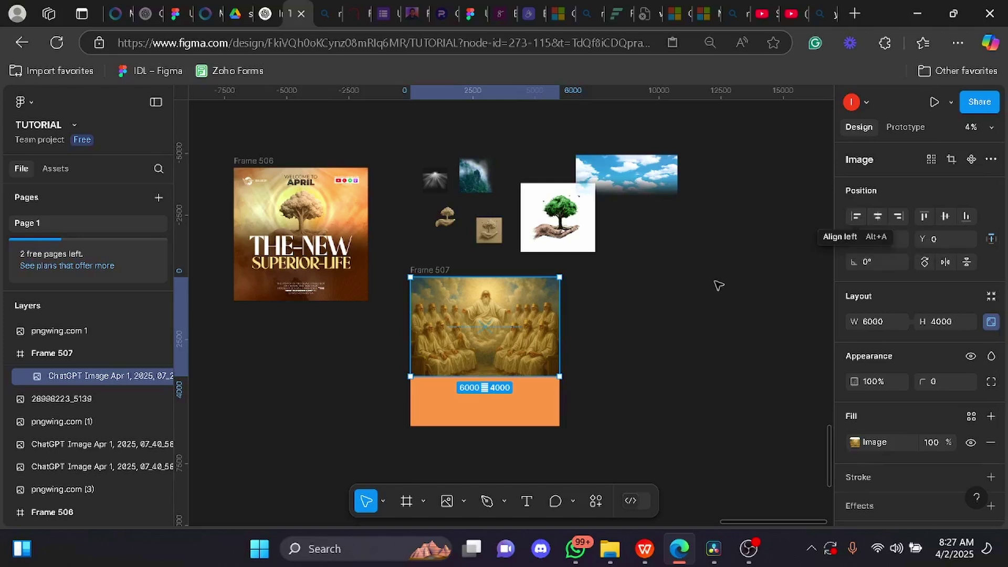
Step: Set the blend mode of the golden elders image in the orange frame to Overlay
click(386, 479)
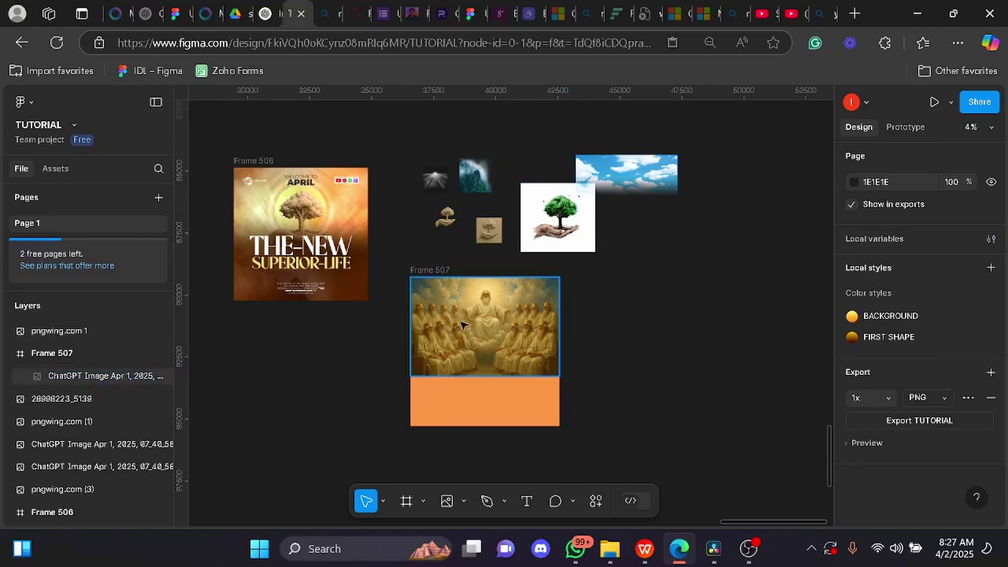
click(492, 331)
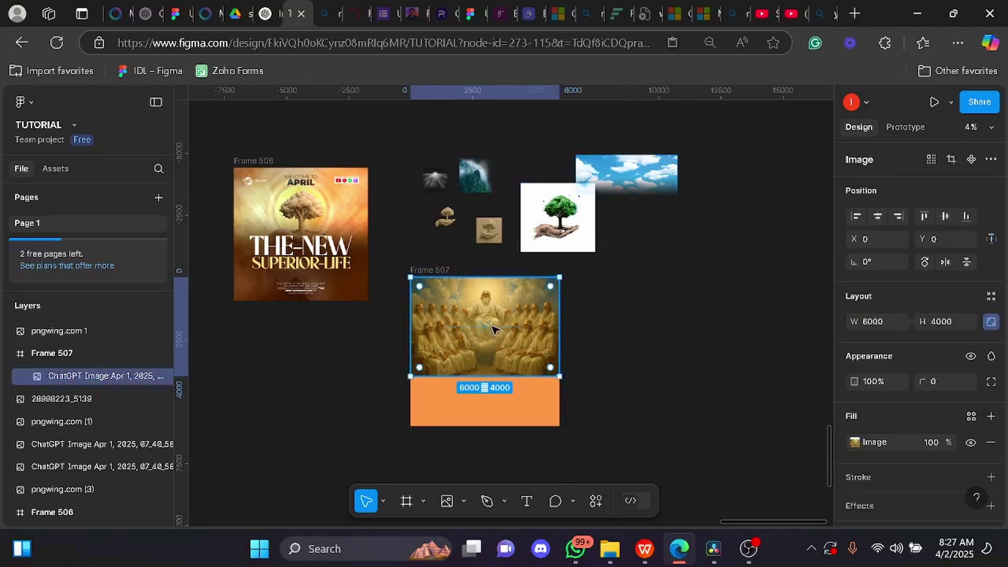
click(991, 356)
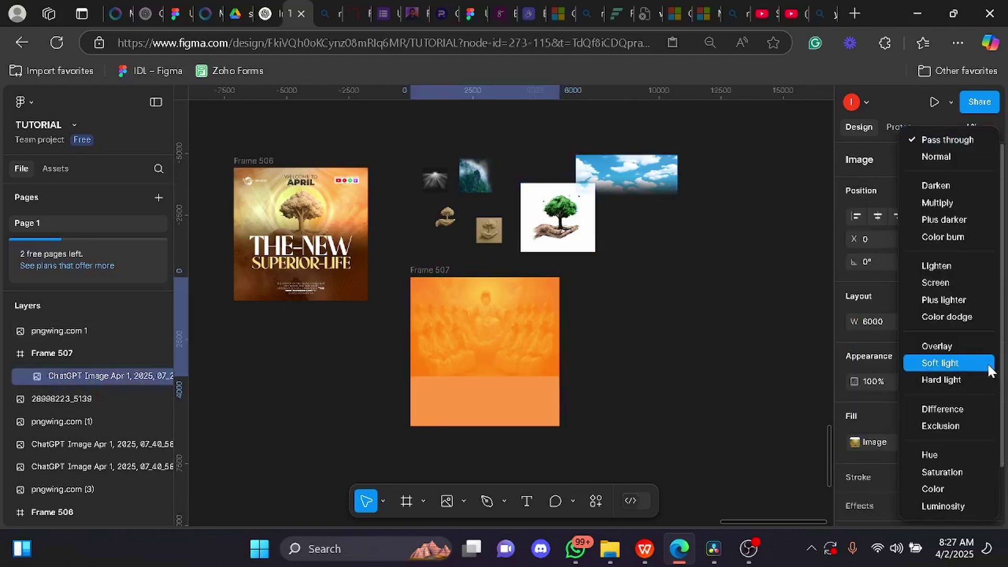
click(952, 347)
Step: Place the cloudy sky image at the orange frame's upper edge, scaled to about 6718 × 4341 and centred horizontally, with Luminosity blending
drag(643, 174, 494, 326)
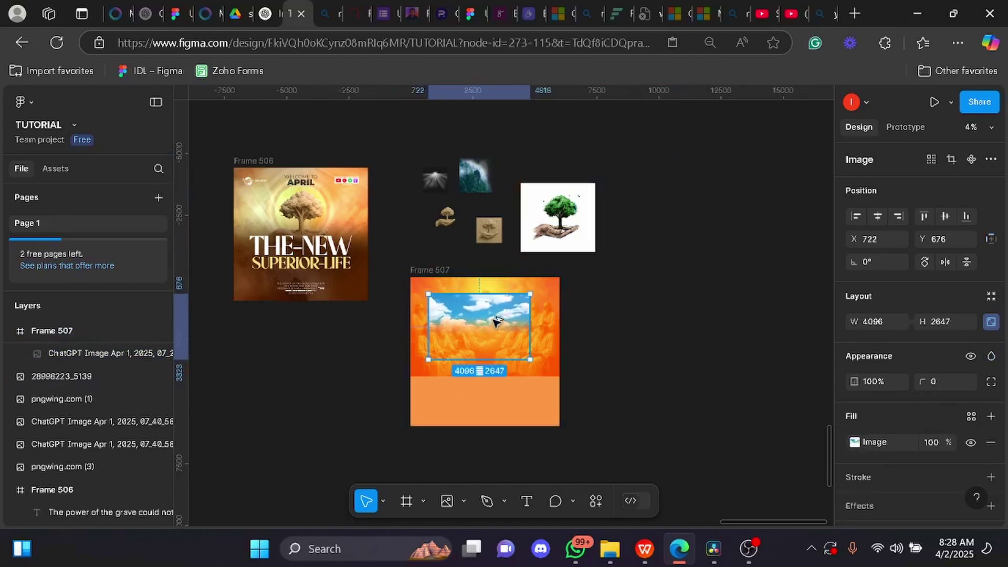
drag(503, 369, 514, 307)
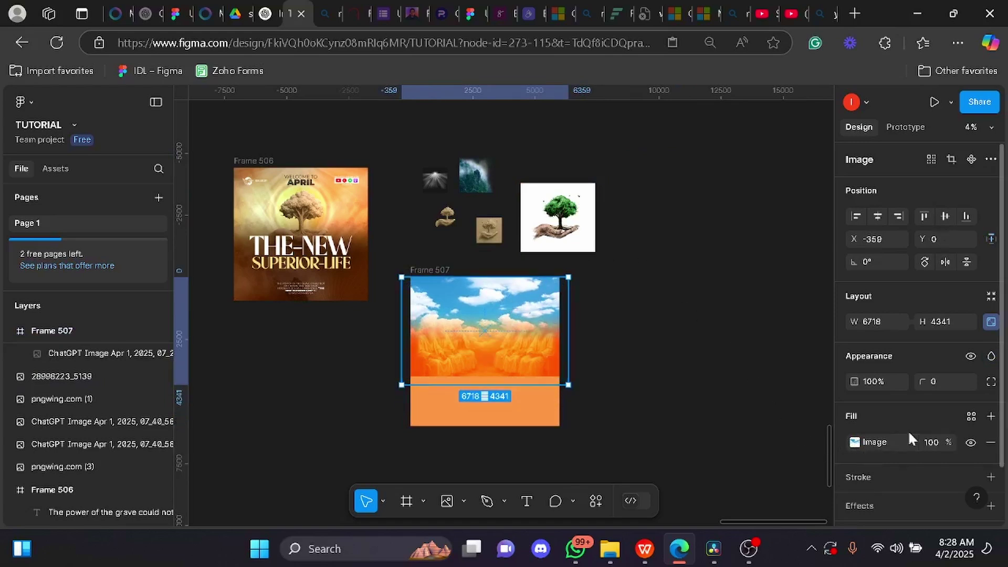
click(991, 357)
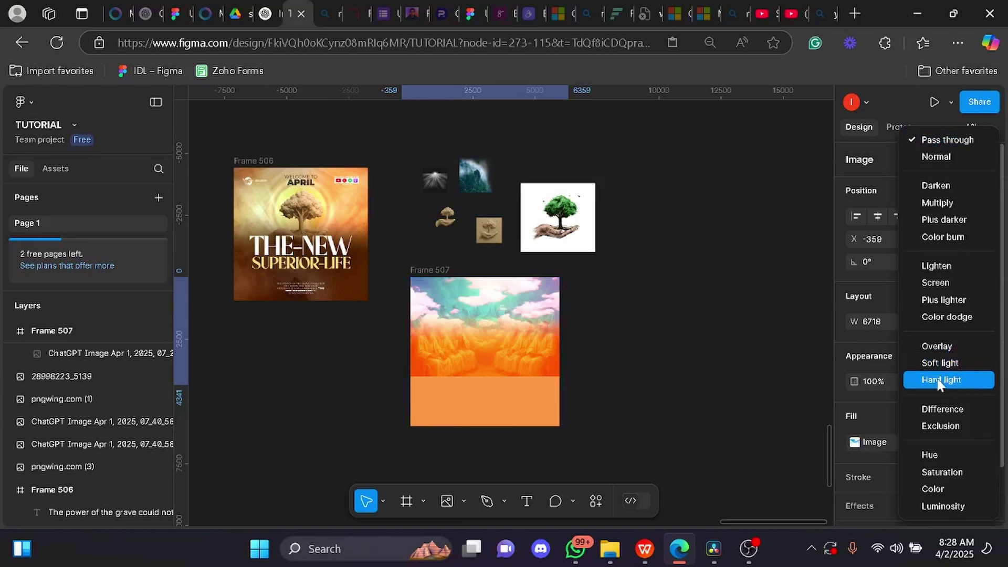
click(925, 507)
Step: Add a layer blur effect of 100 to the cloudy sky image
scroll(877, 446, down, 2)
click(879, 450)
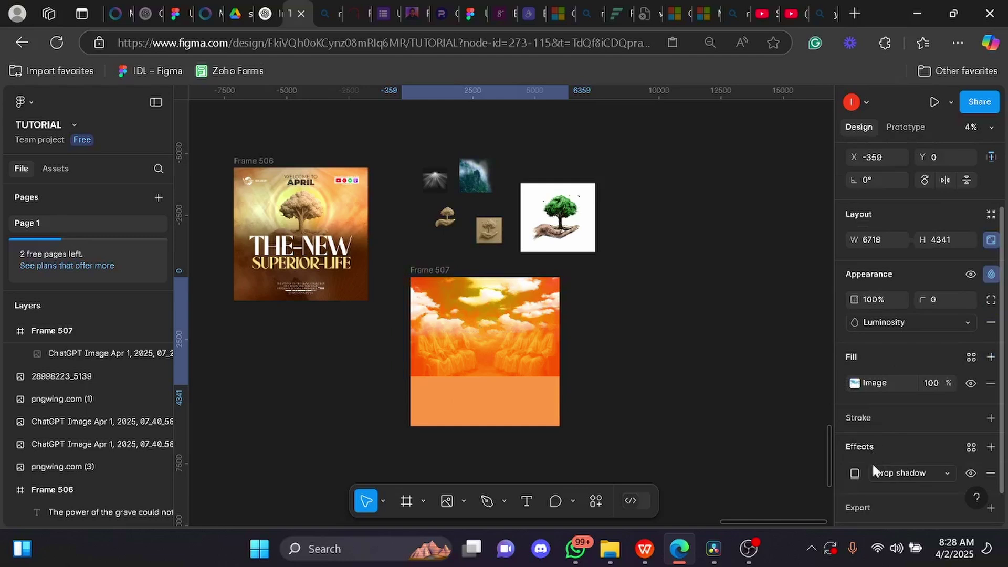
click(924, 481)
click(909, 488)
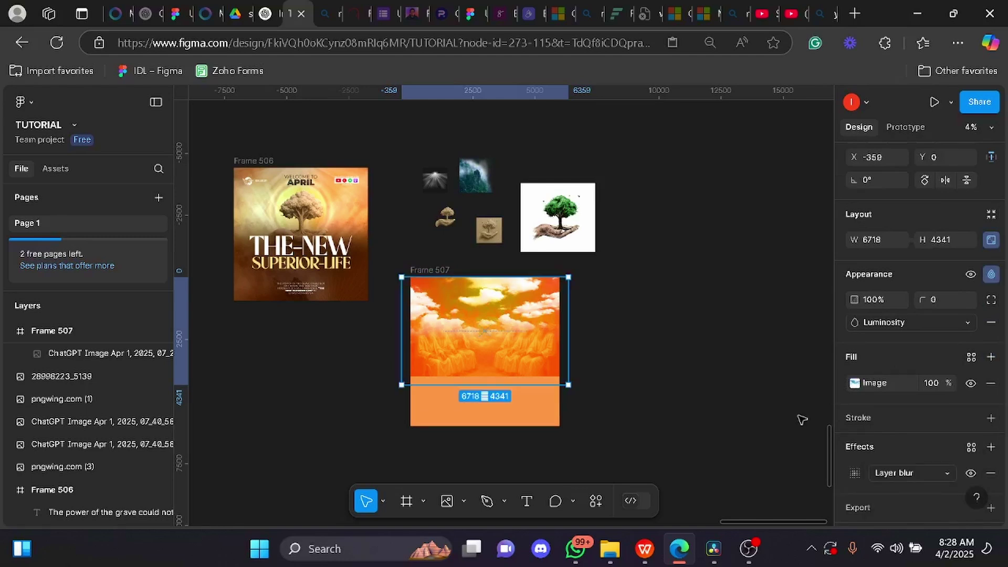
click(852, 470)
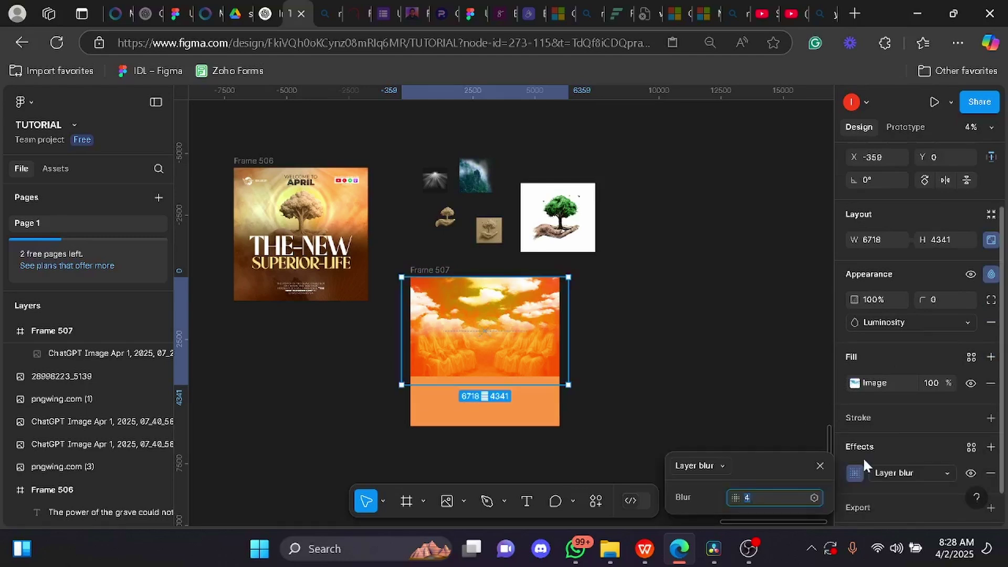
text(80)
key(Return)
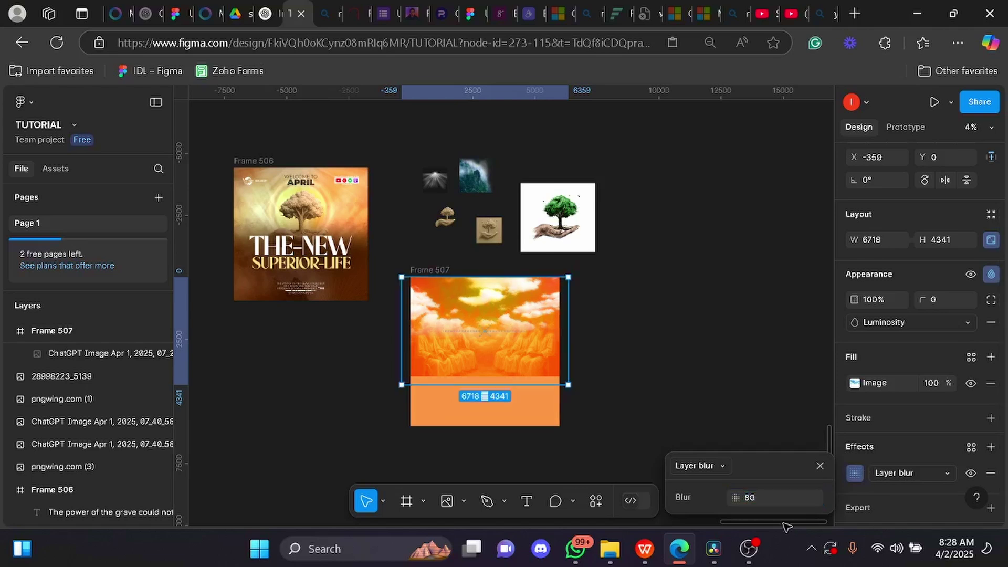
click(777, 499)
text(100)
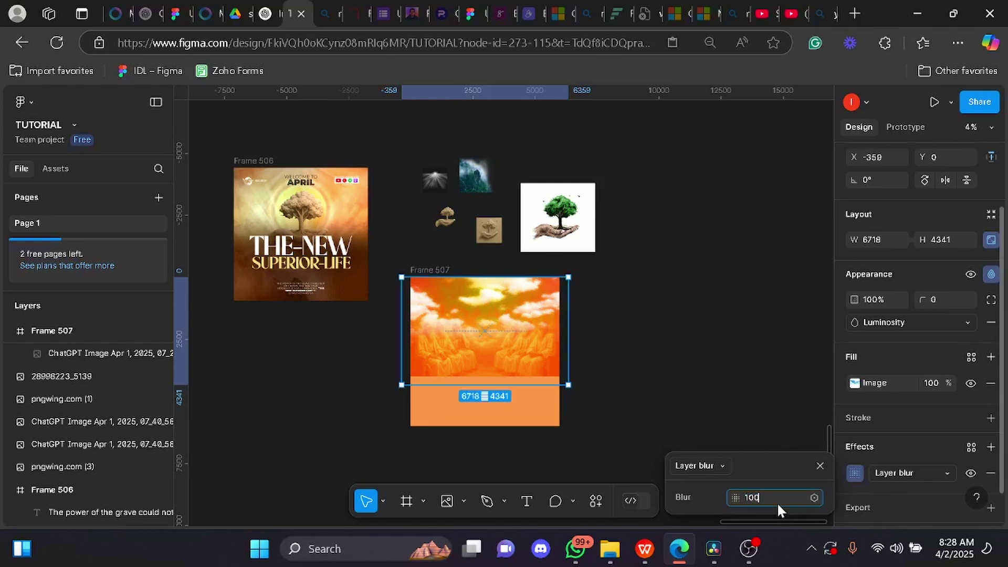
key(Return)
click(819, 465)
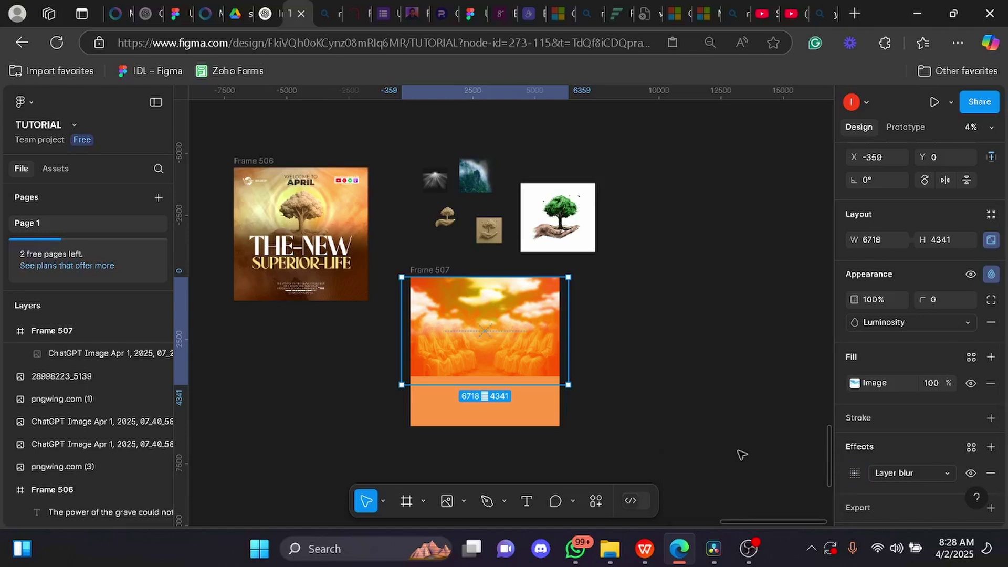
Step: Set the cloudy sky image's opacity to 30%
key(2)
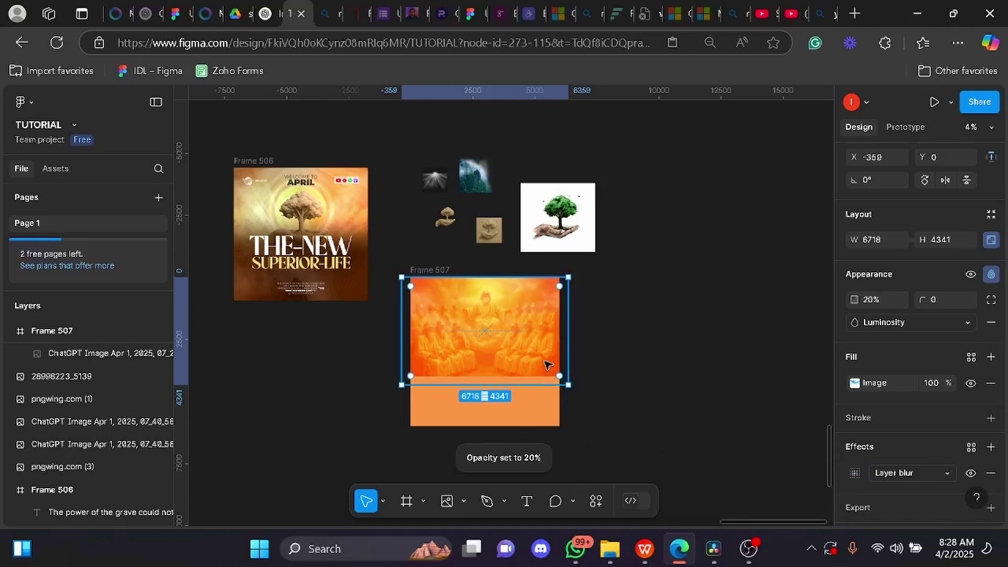
key(3)
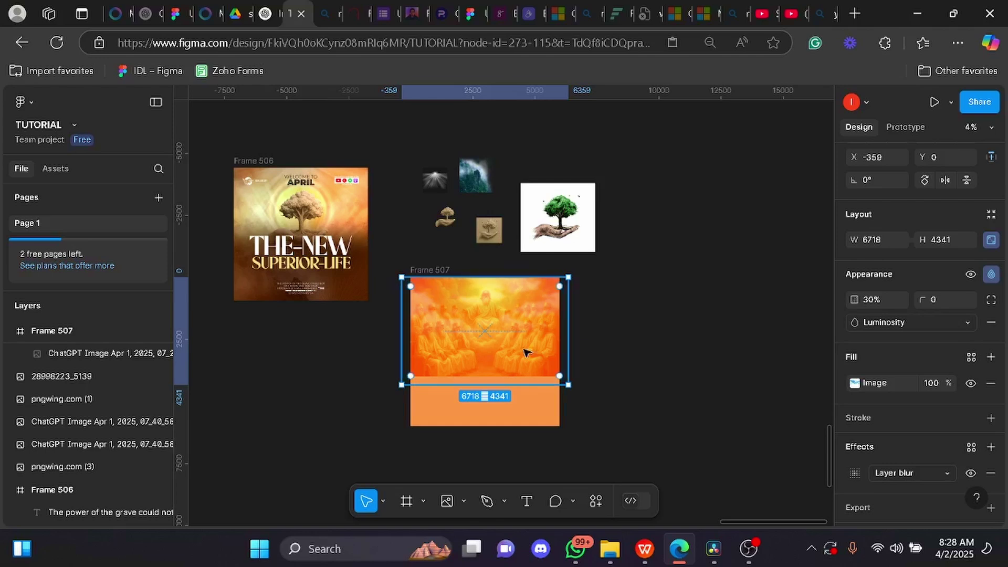
click(355, 365)
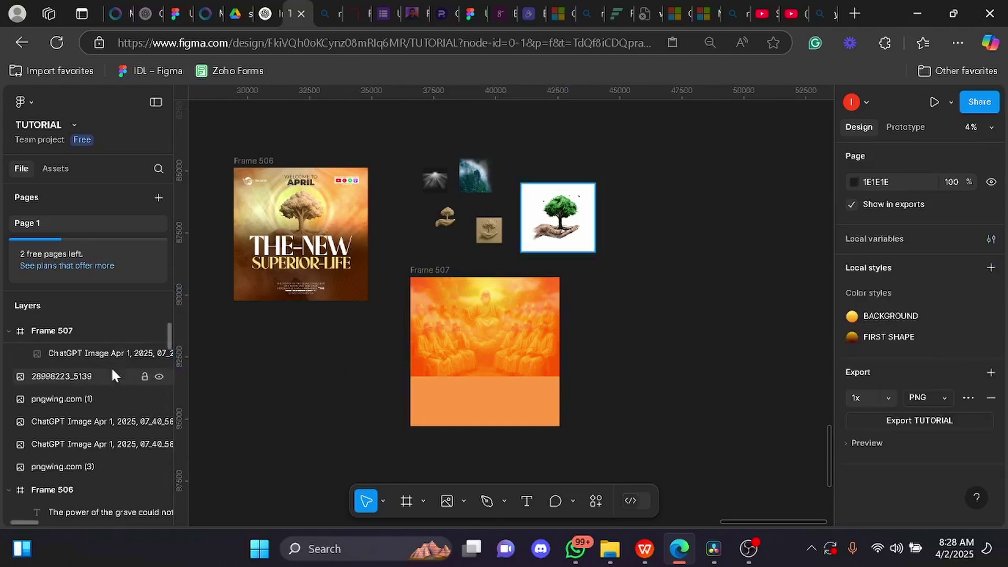
Step: Set the opacity of the golden elders image inside the orange frame to 50%
click(442, 277)
click(442, 277)
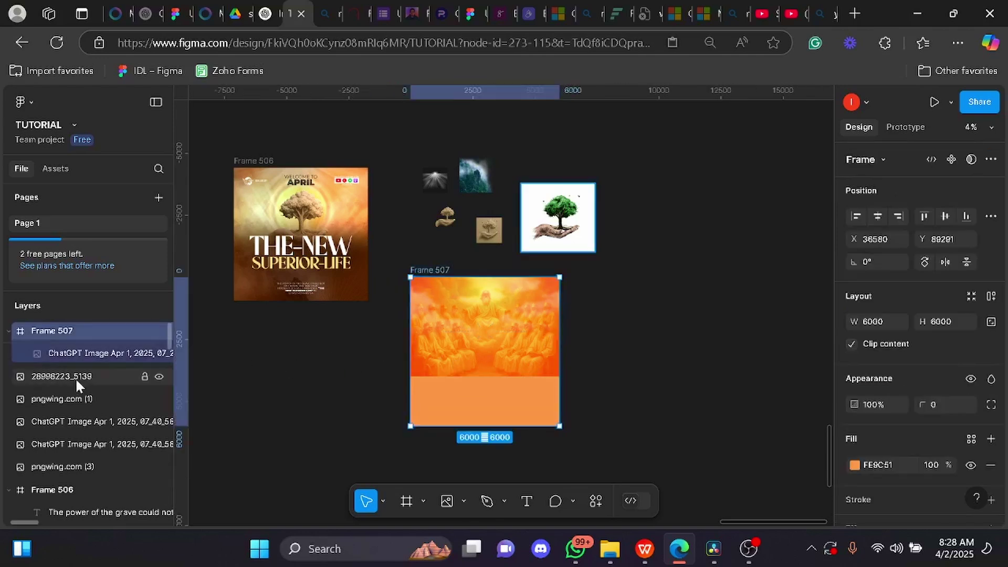
click(102, 352)
key(3)
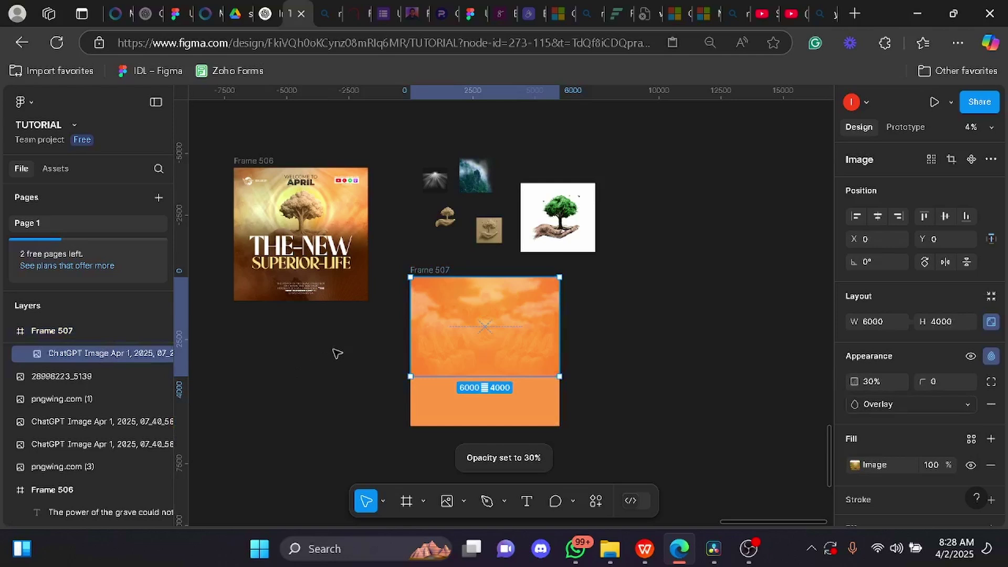
key(4)
key(5)
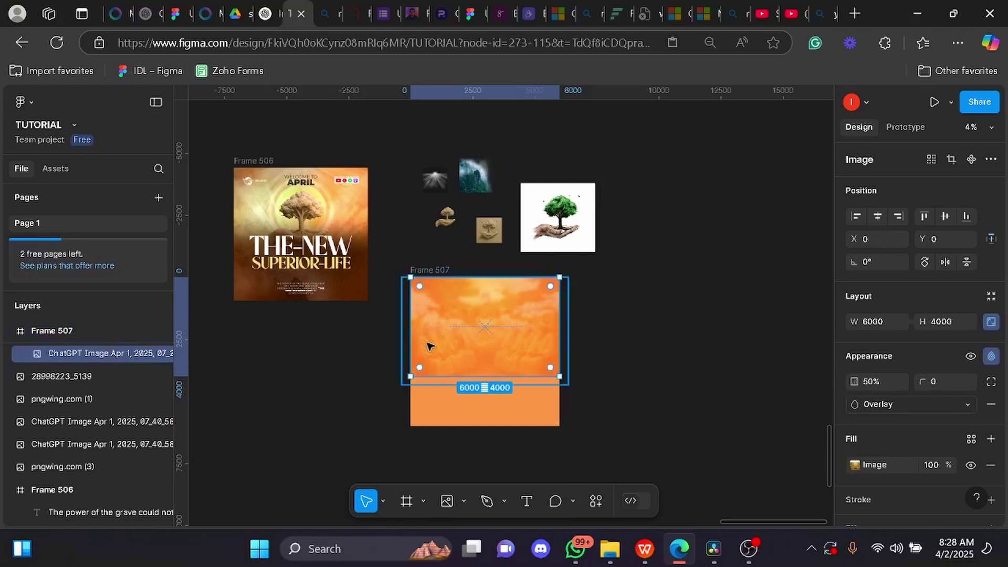
click(582, 333)
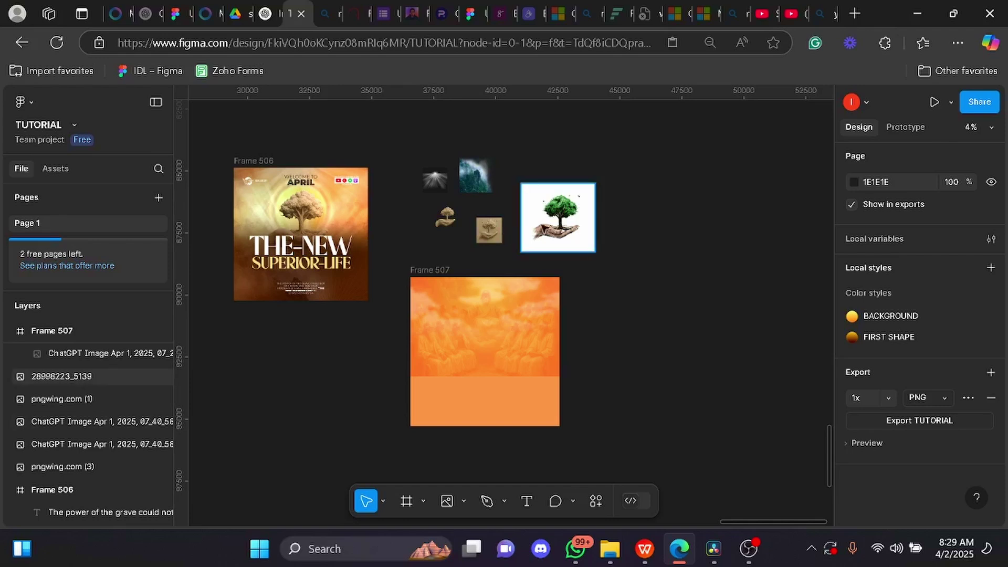
Step: Move the green tree illustration farther from the orange frame, and place the light-rays image in the frame, about 6310 × 6310 and centred horizontally
drag(570, 200, 591, 179)
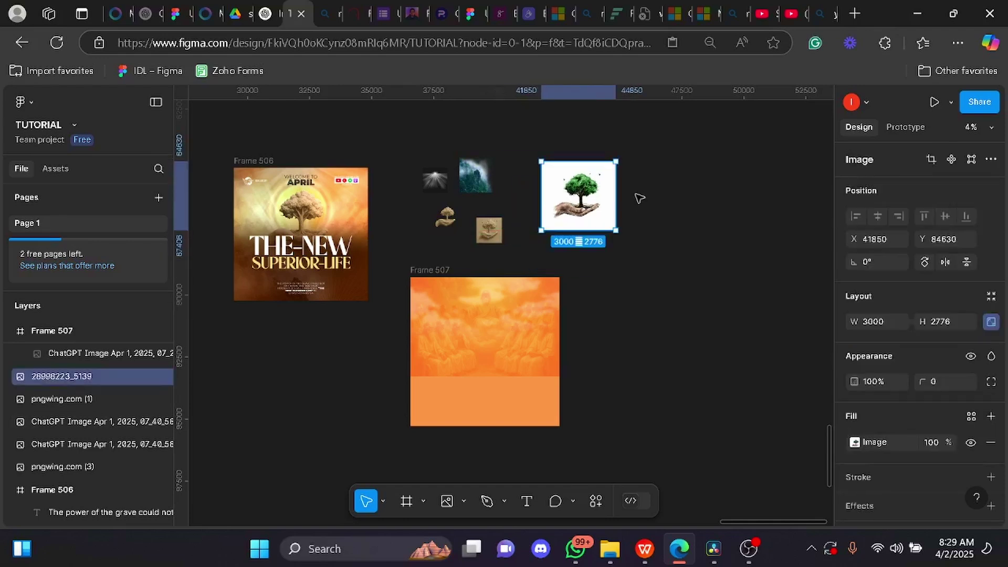
click(440, 180)
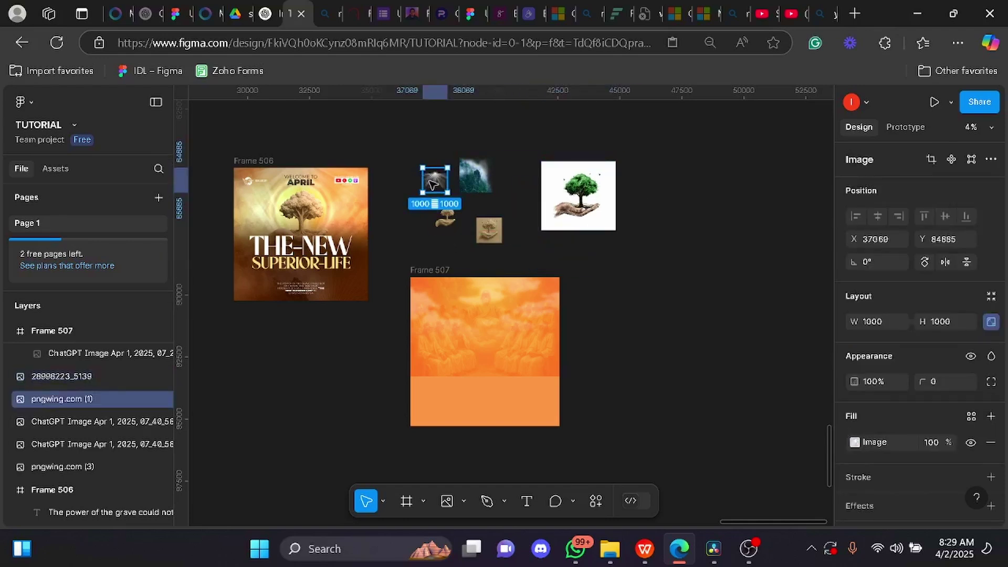
drag(435, 182, 564, 351)
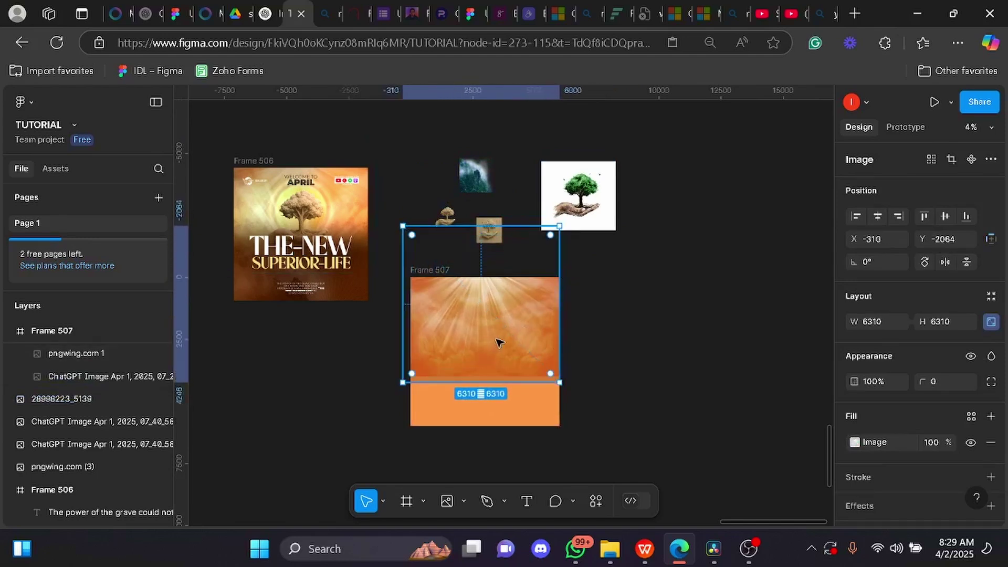
drag(499, 340, 520, 326)
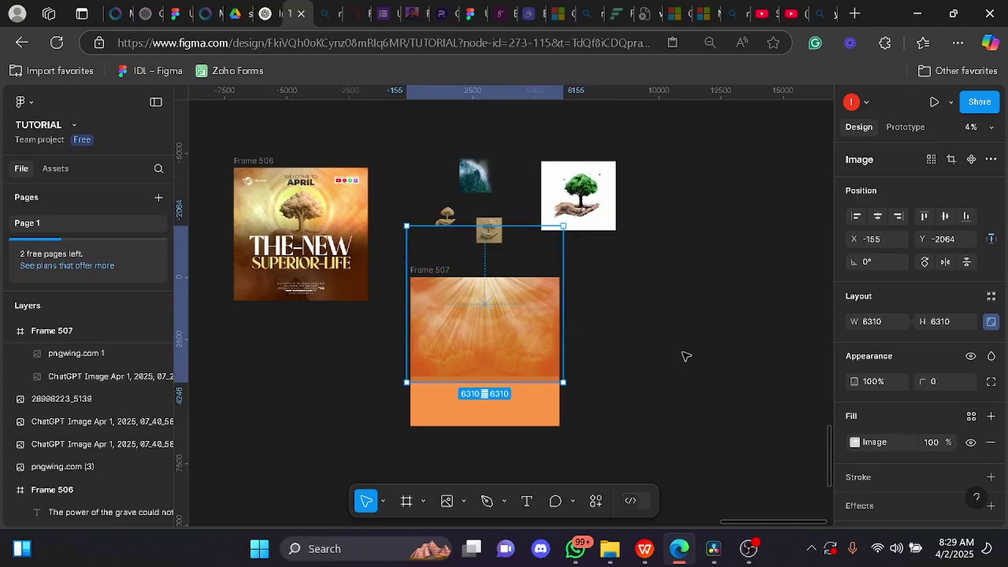
Step: Add a layer blur effect of 60 to the light-rays image
scroll(971, 472, down, 2)
click(868, 445)
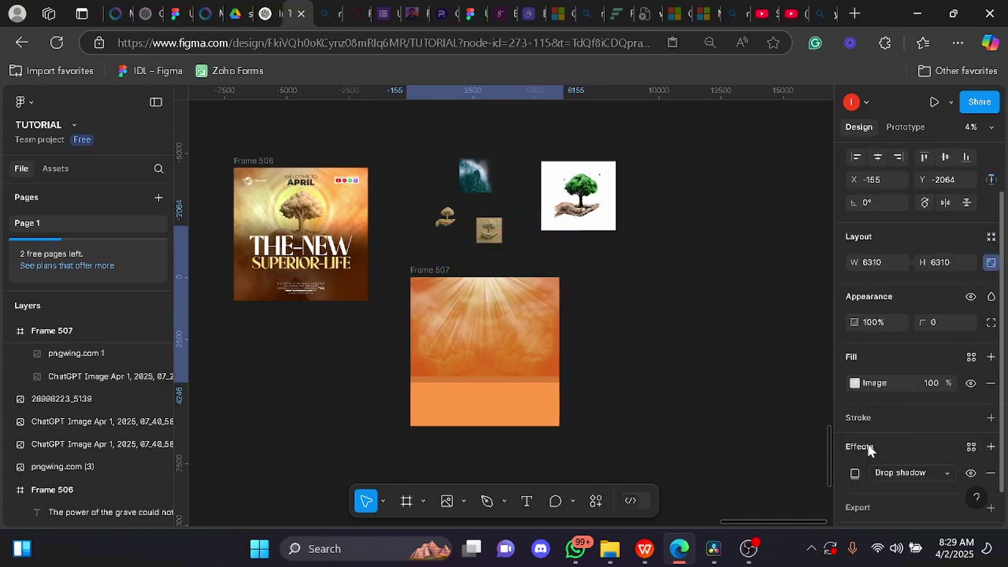
click(900, 472)
click(914, 488)
click(847, 470)
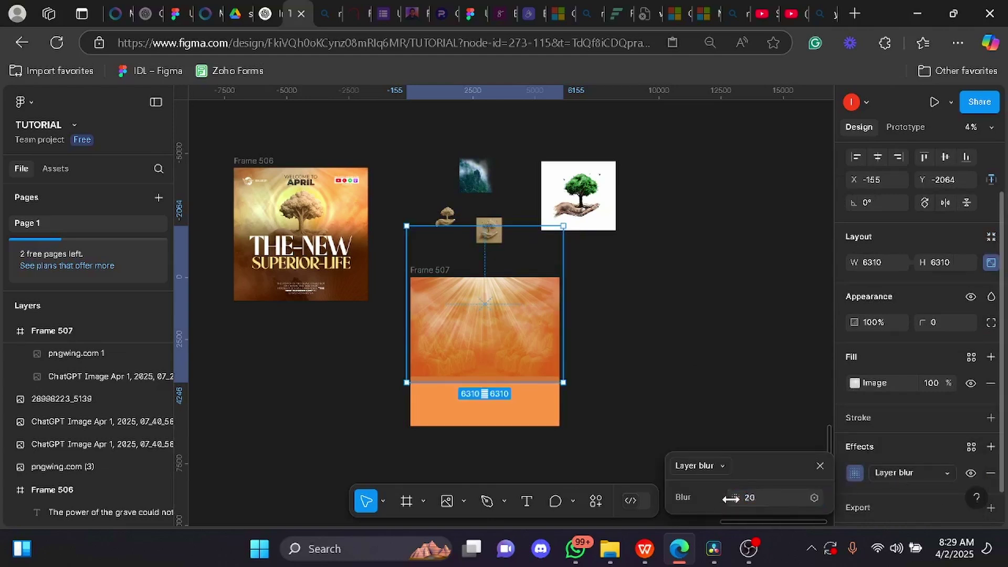
drag(735, 497, 403, 500)
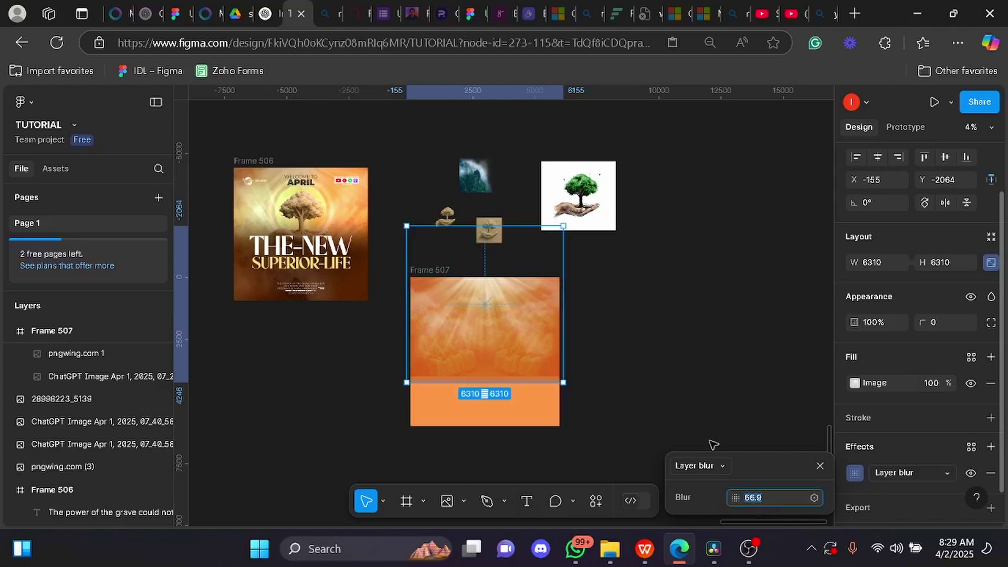
key(Return)
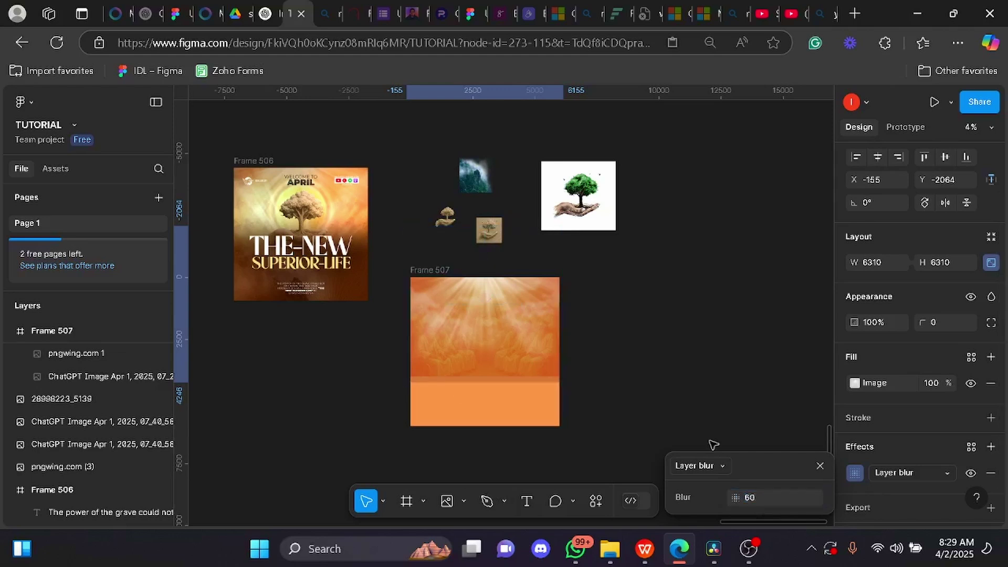
click(640, 332)
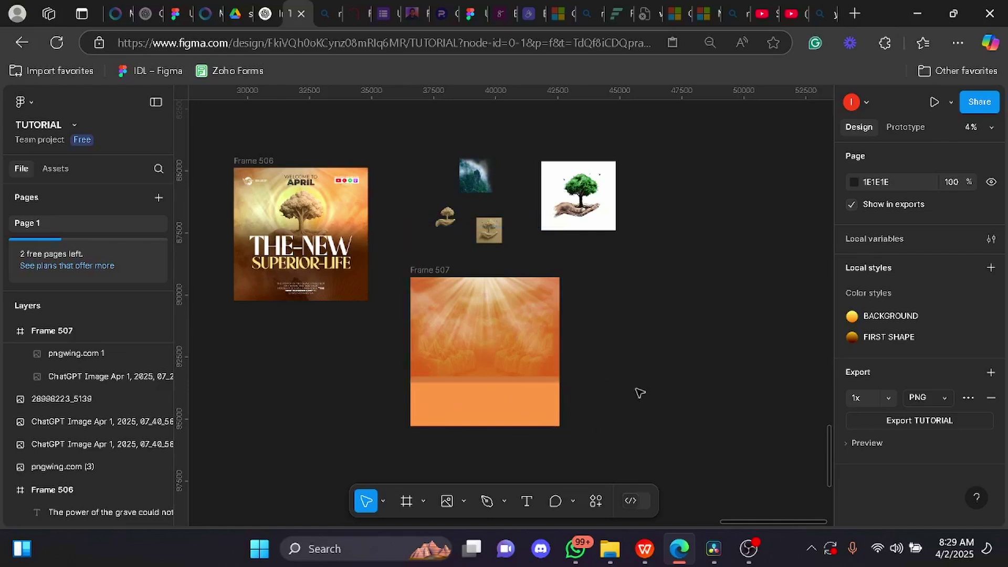
Step: Draw a rectangle over the lower part of the orange frame, about 7351 × 4026 and centred horizontally, extending past the frame's sides
click(465, 499)
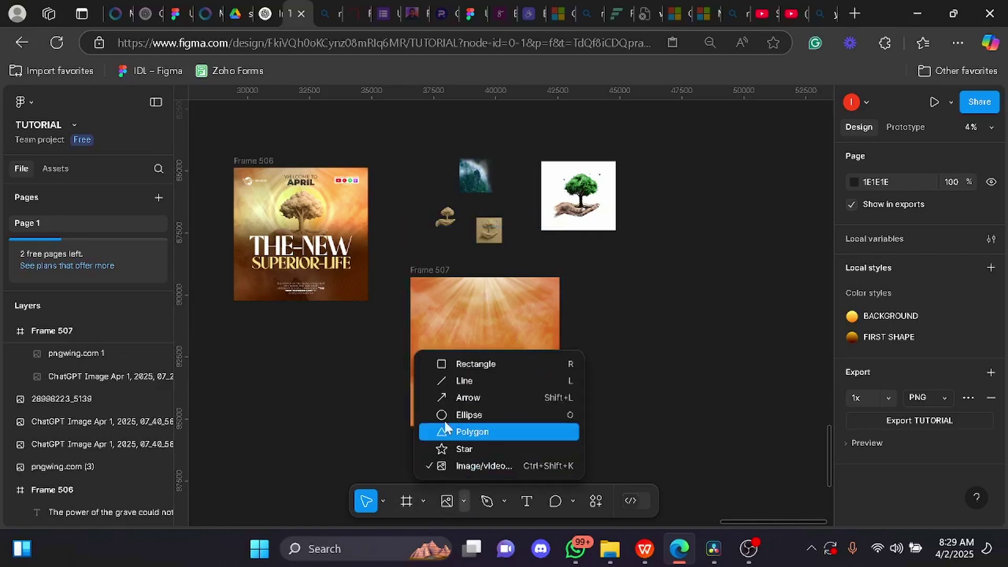
click(476, 364)
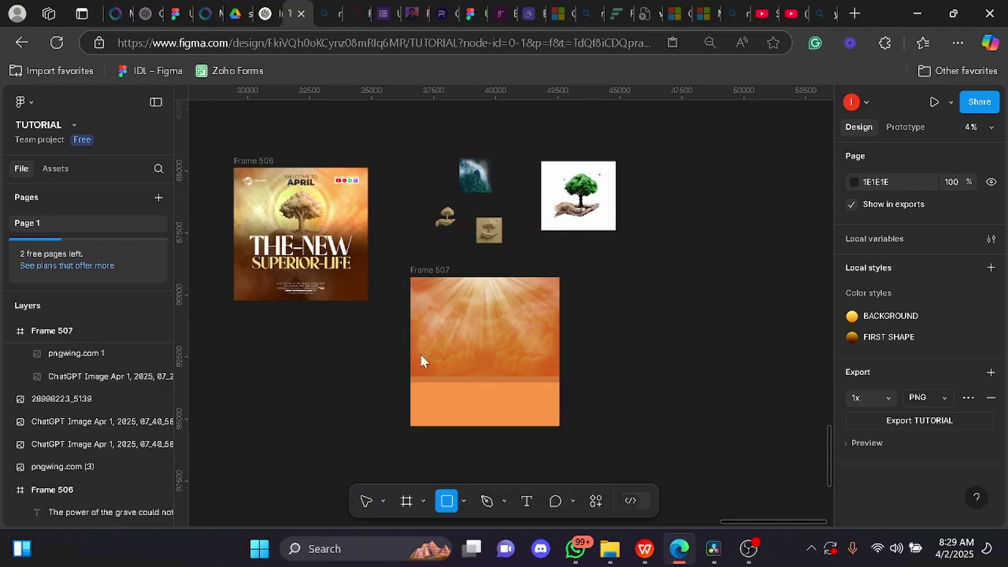
drag(412, 353, 568, 483)
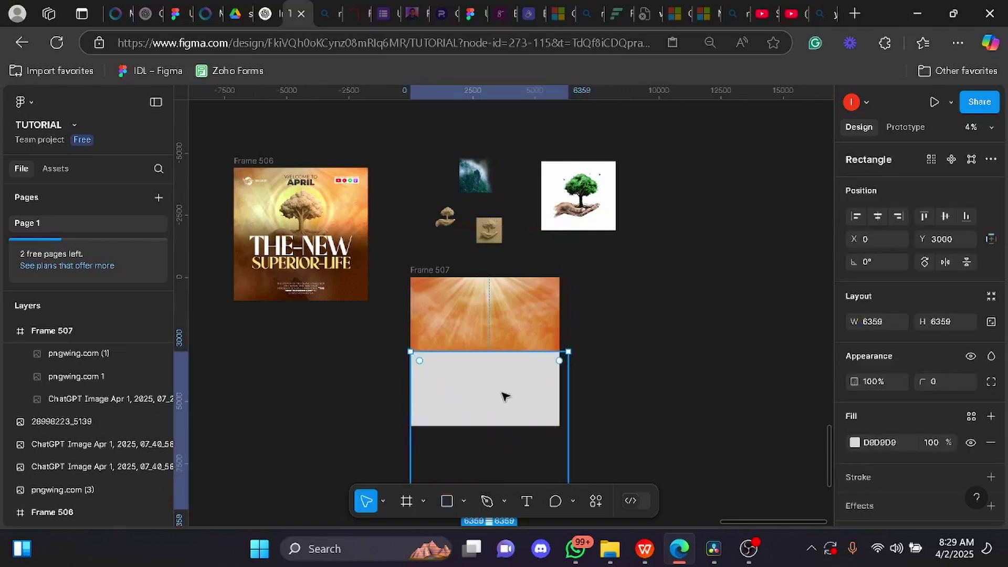
scroll(504, 397, down, 2)
drag(477, 422, 488, 332)
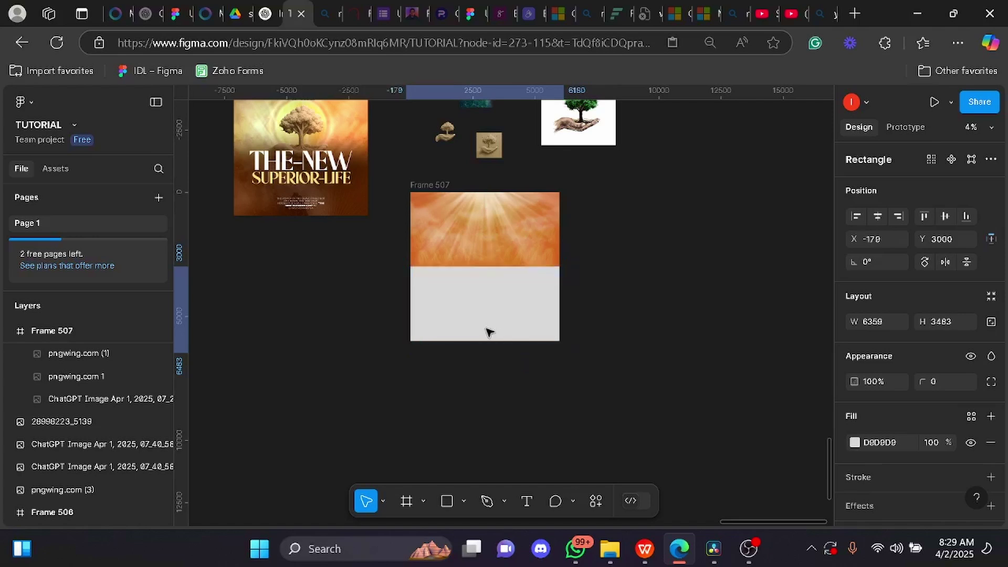
click(488, 332)
mouse_move(500, 266)
mouse_down()
mouse_move(486, 270)
mouse_move(499, 252)
mouse_up()
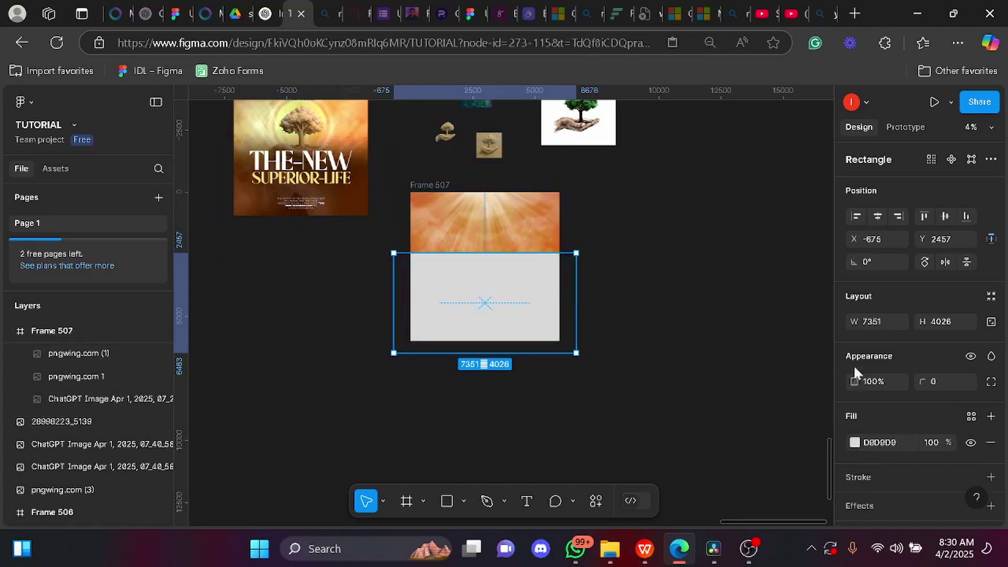
Step: Set the fill colour of the new rectangle to FE9C51
click(877, 442)
text(FE8C51)
key(Return)
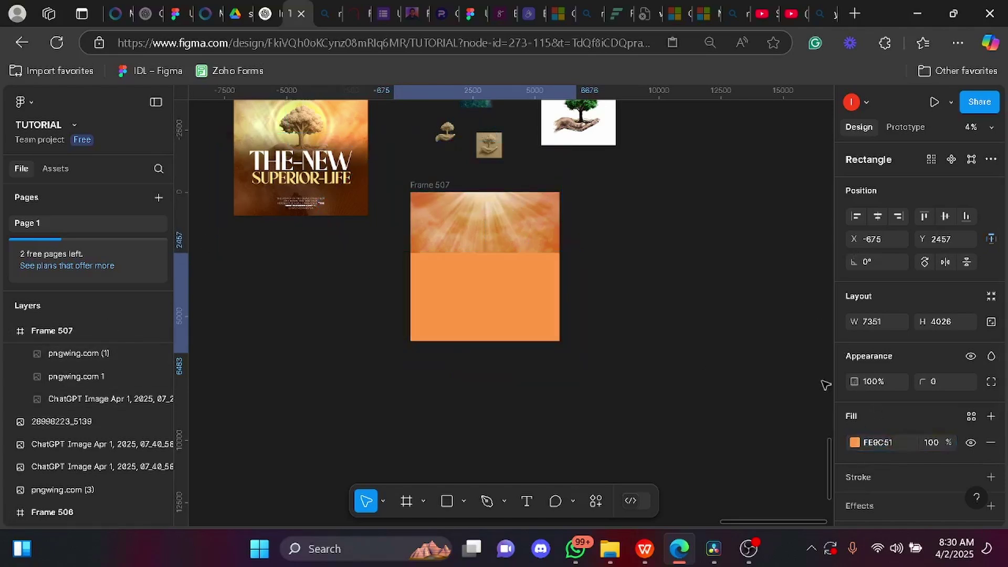
Step: Set the fill of the rectangle over the frame's lower part to dark brown, 2A1201
click(856, 442)
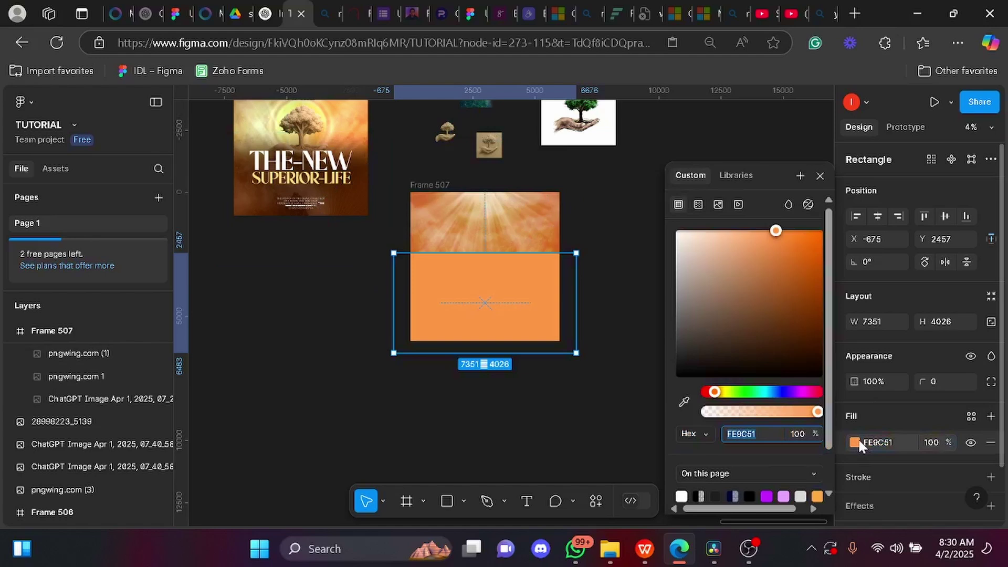
click(795, 318)
drag(811, 341, 820, 362)
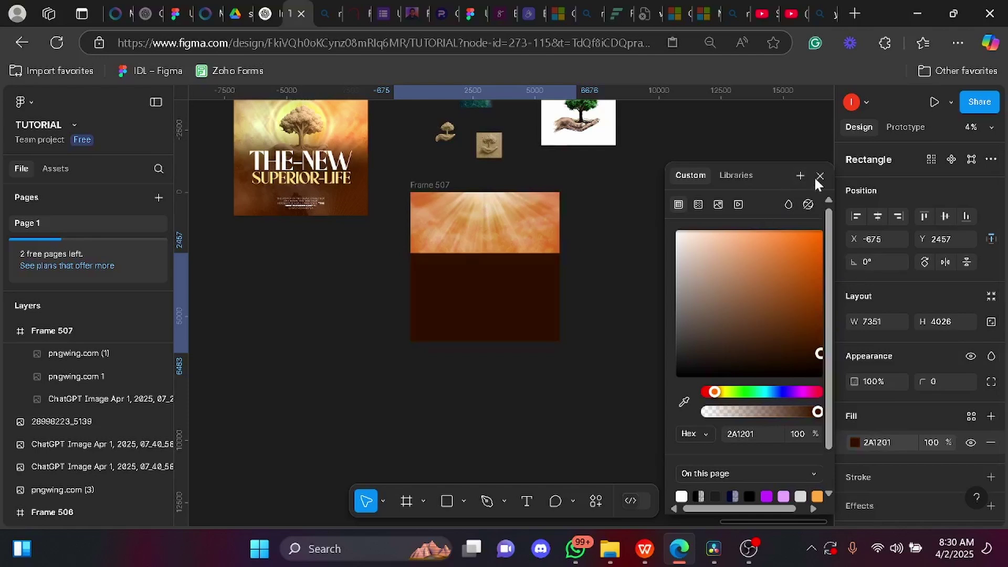
Step: Change the rectangle's fill to a linear gradient with 2A1201 as the colour of both stops
click(698, 205)
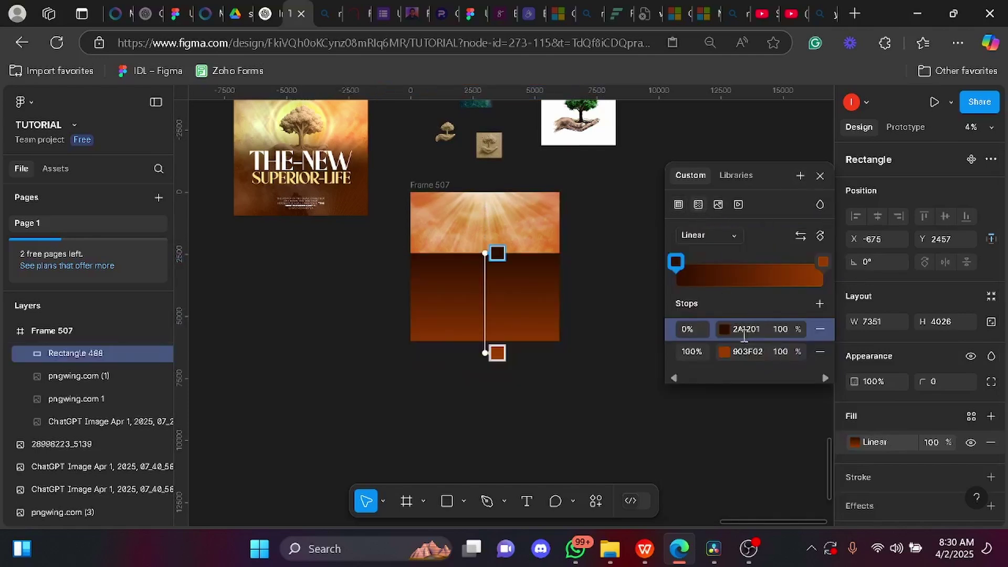
click(746, 351)
click(746, 334)
key(ctrl+c)
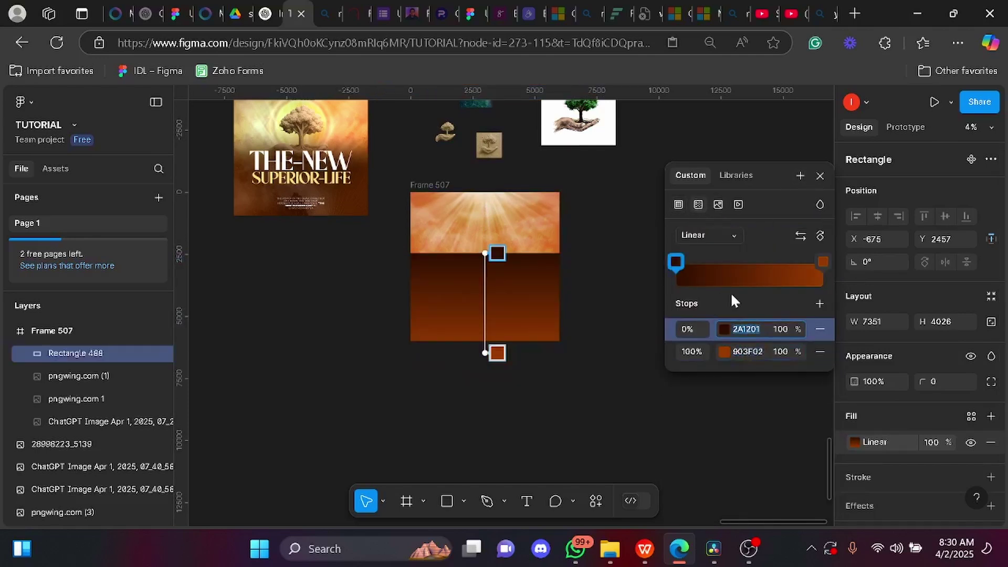
click(750, 351)
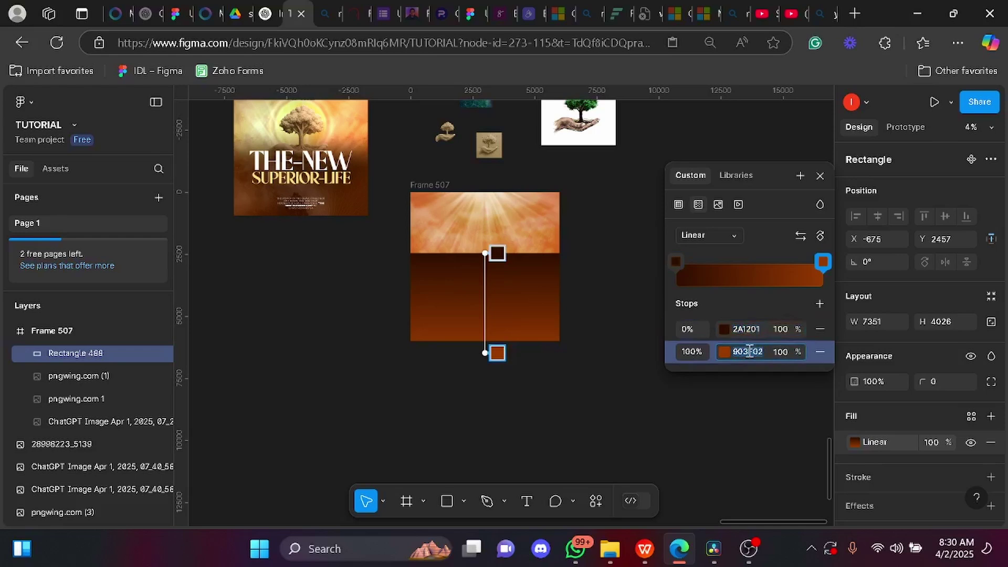
key(ctrl+v)
key(Return)
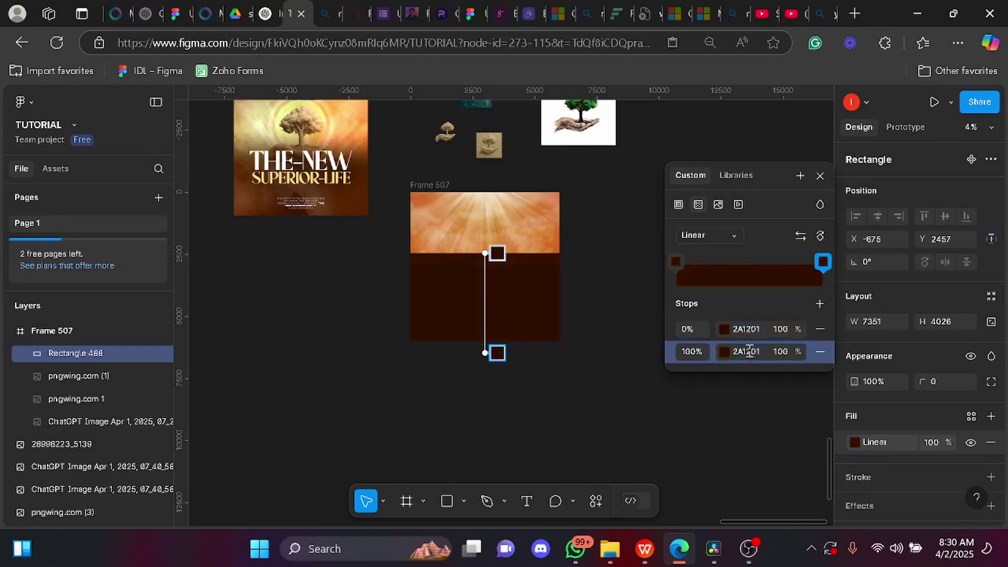
Step: Set the gradient's 0% stop to 0% opacity and move the opaque stop to about 32%
click(779, 329)
text(0)
key(Return)
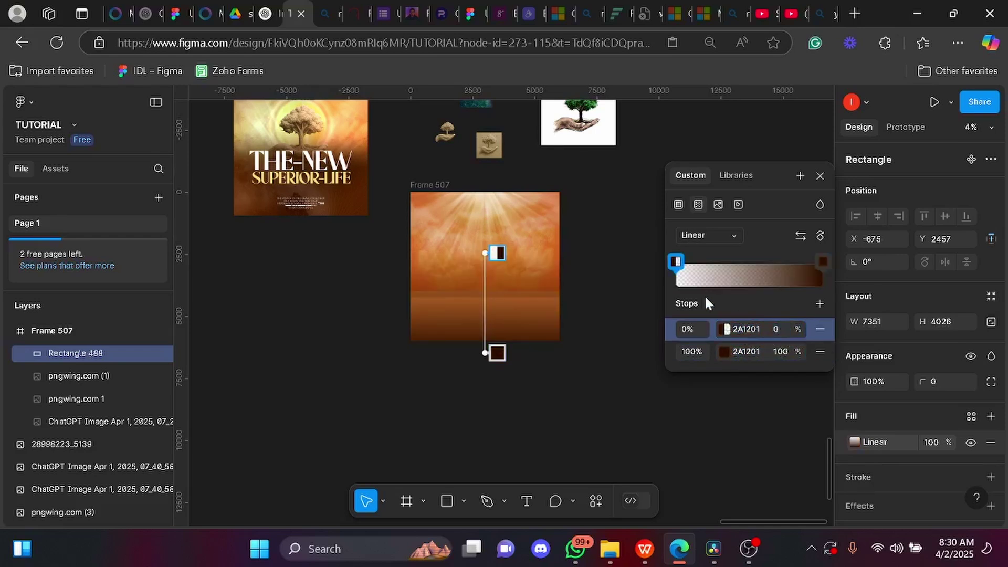
drag(527, 351, 527, 290)
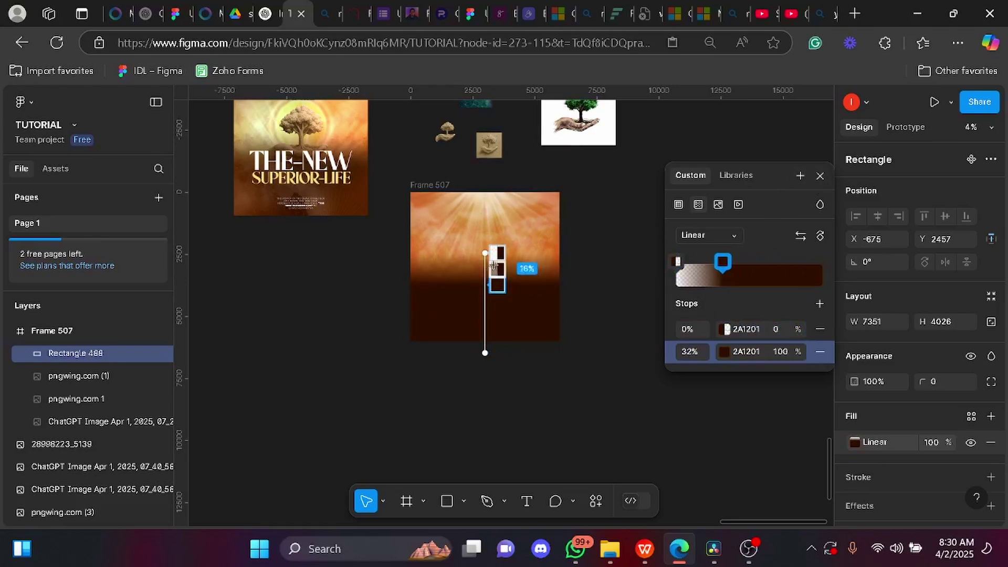
click(820, 178)
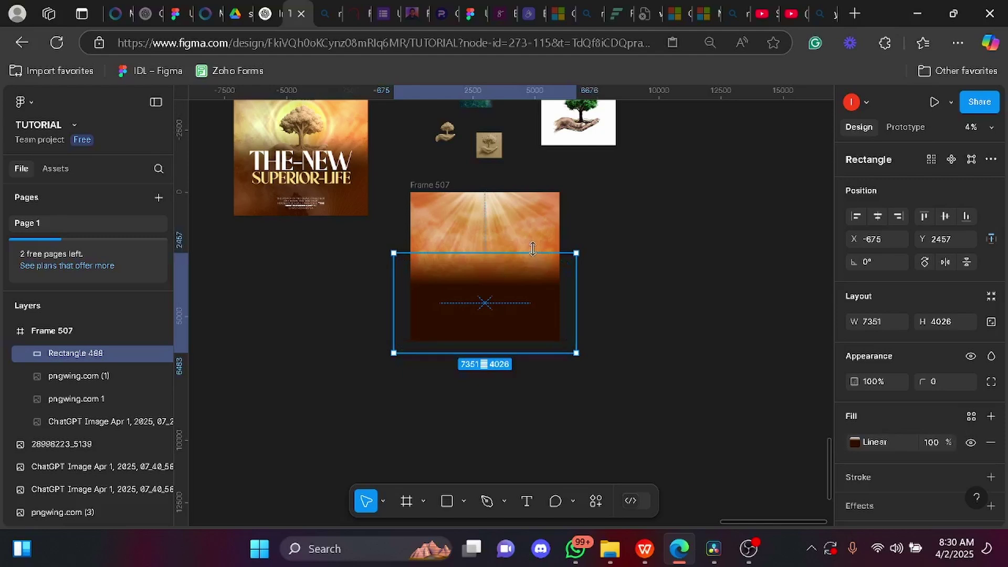
Step: Extend the rectangle's top edge upward to a height of about 4854 and add a layer blur effect to it
drag(535, 253, 537, 232)
scroll(916, 452, down, 1)
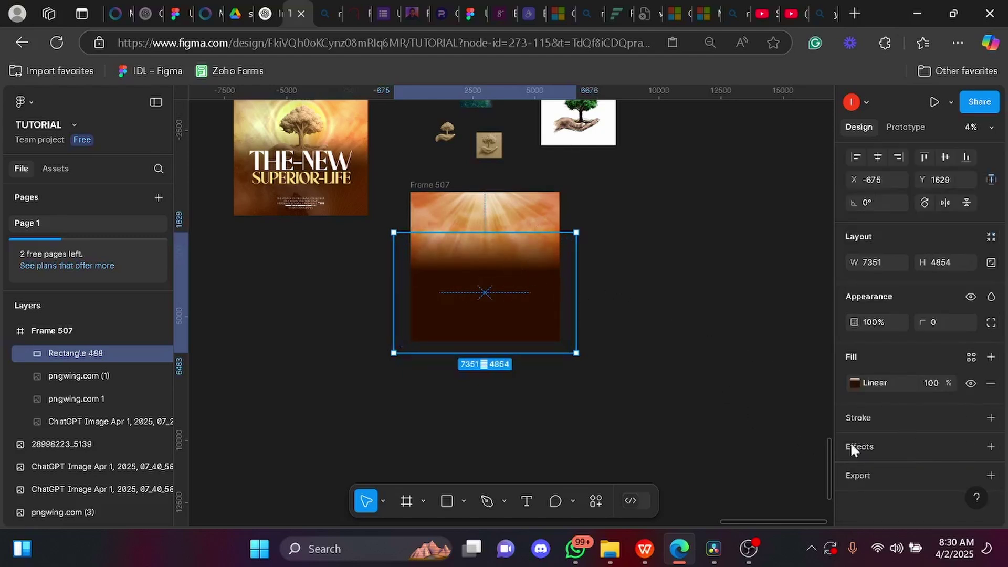
click(870, 443)
click(890, 472)
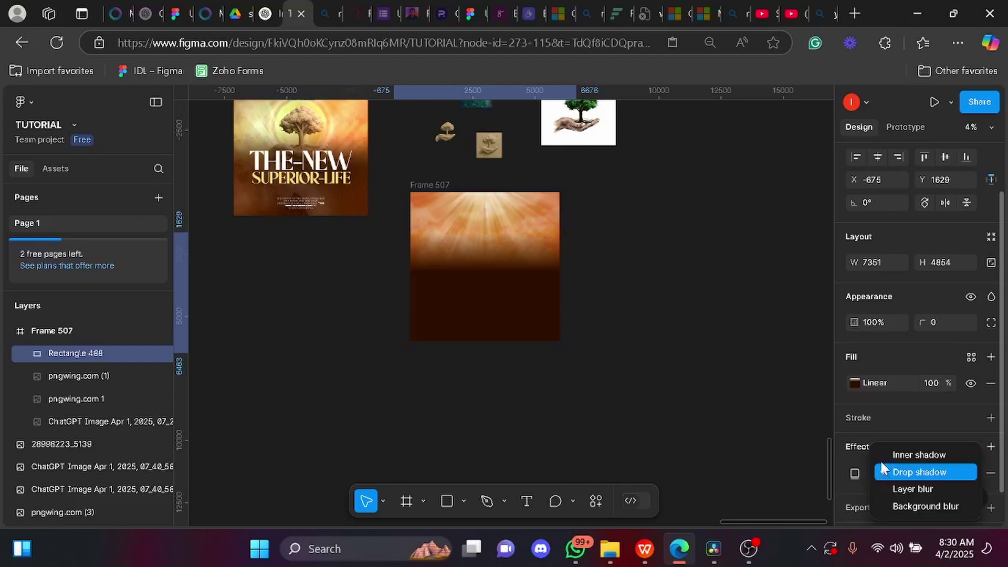
click(893, 487)
click(856, 473)
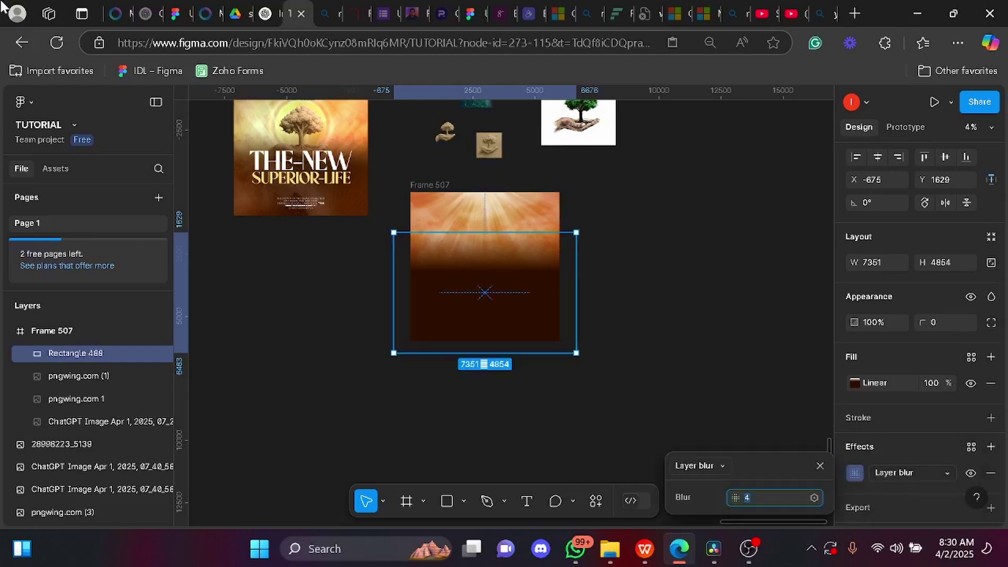
Step: Set the rectangle's layer blur to 800
click(783, 497)
key(BackSpace)
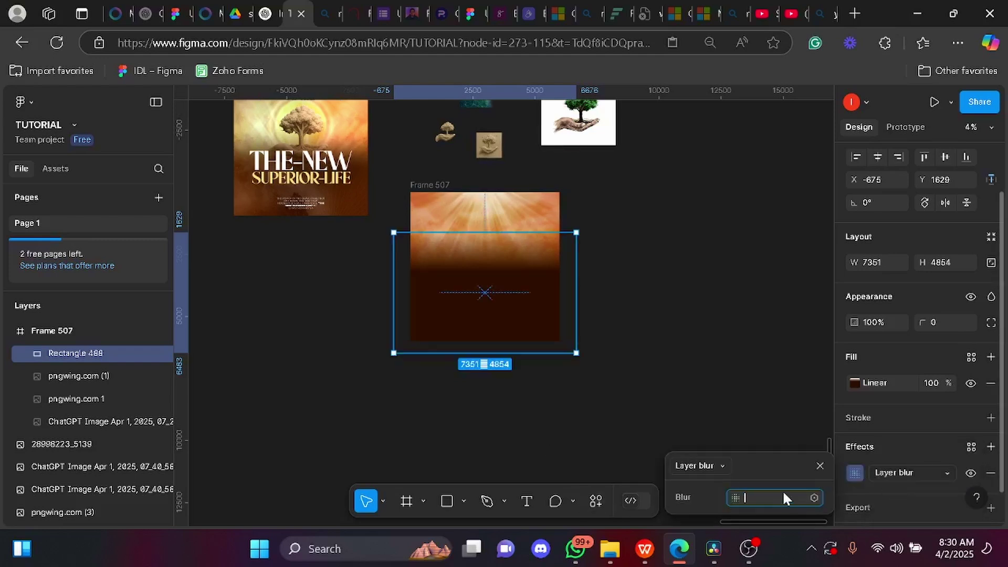
text(200)
key(Return)
click(770, 498)
text(500)
key(Return)
key(Return)
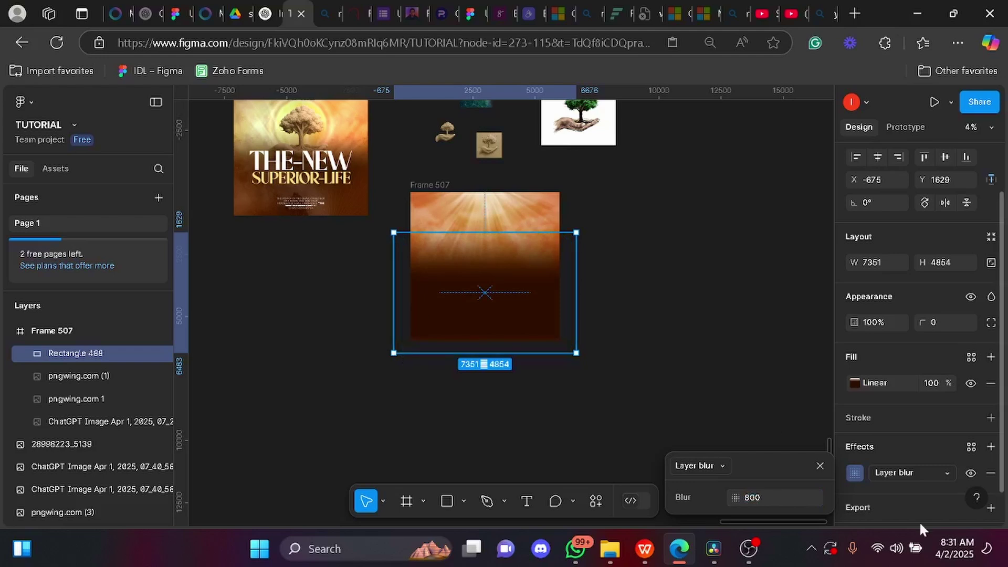
click(820, 466)
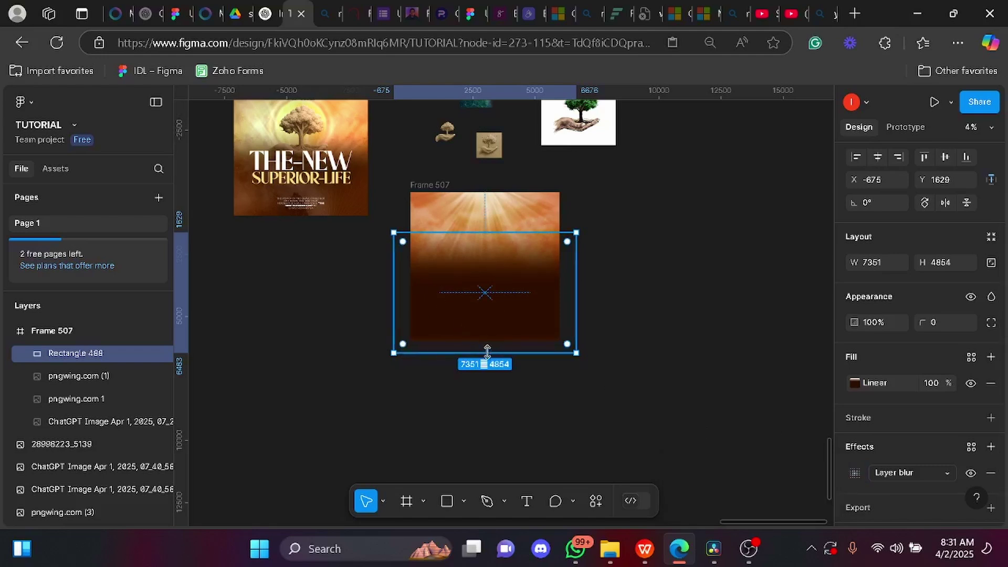
Step: Extend the blurred rectangle below the frame and farther upward, to a height of about 6511
drag(483, 353, 483, 382)
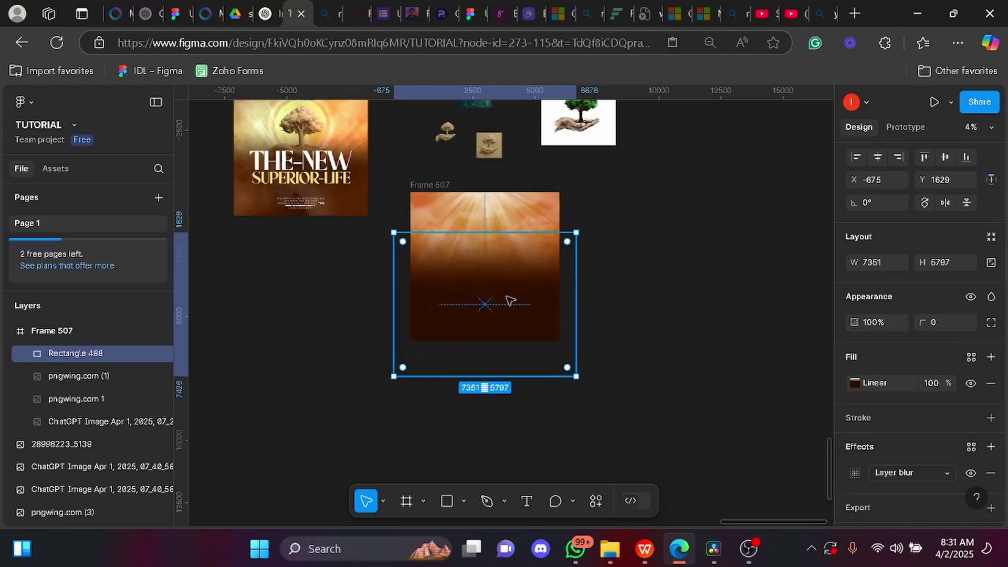
drag(500, 232, 495, 206)
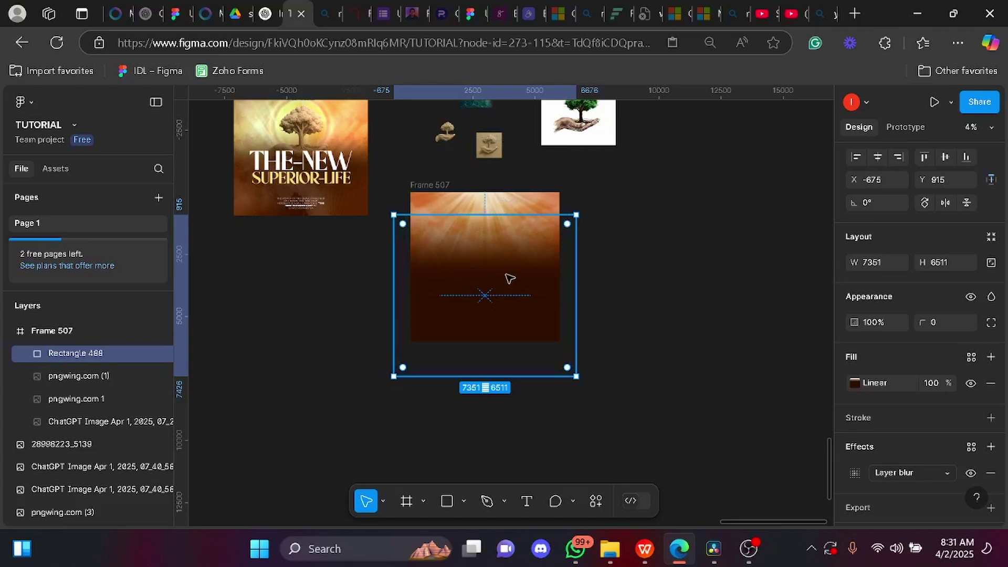
scroll(509, 278, up, 3)
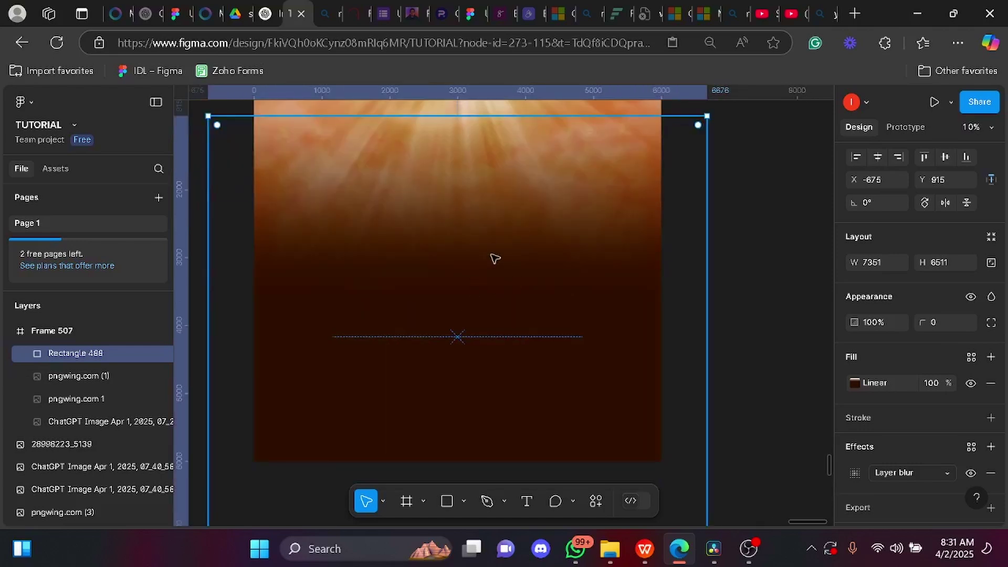
scroll(495, 258, down, 2)
mouse_move(463, 281)
mouse_down()
mouse_move(466, 294)
mouse_move(459, 289)
mouse_up()
click(239, 315)
Step: Draw a circle of about 2716 × 2716 on the empty canvas beside the new frame
scroll(248, 301, down, 4)
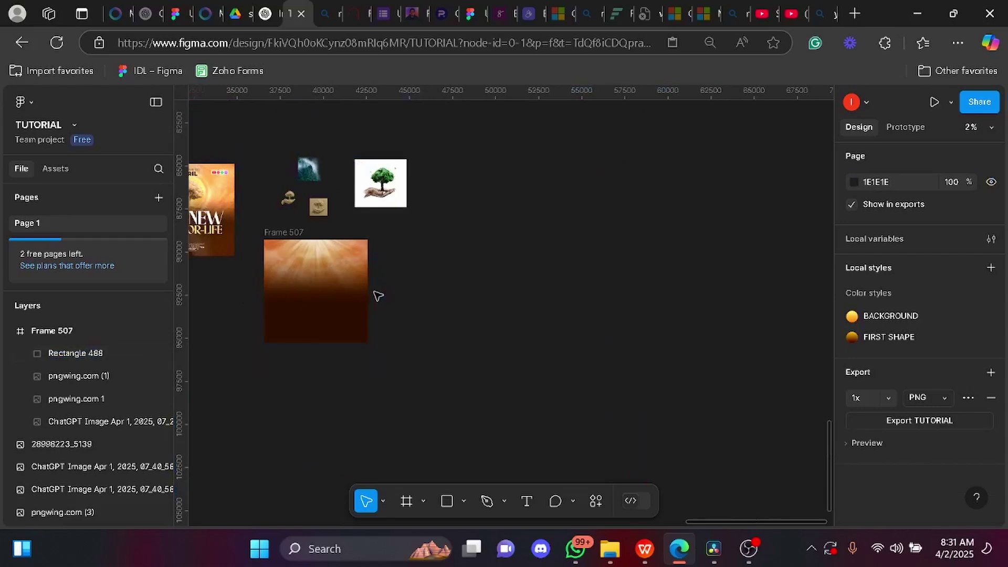
scroll(378, 295, left, 2)
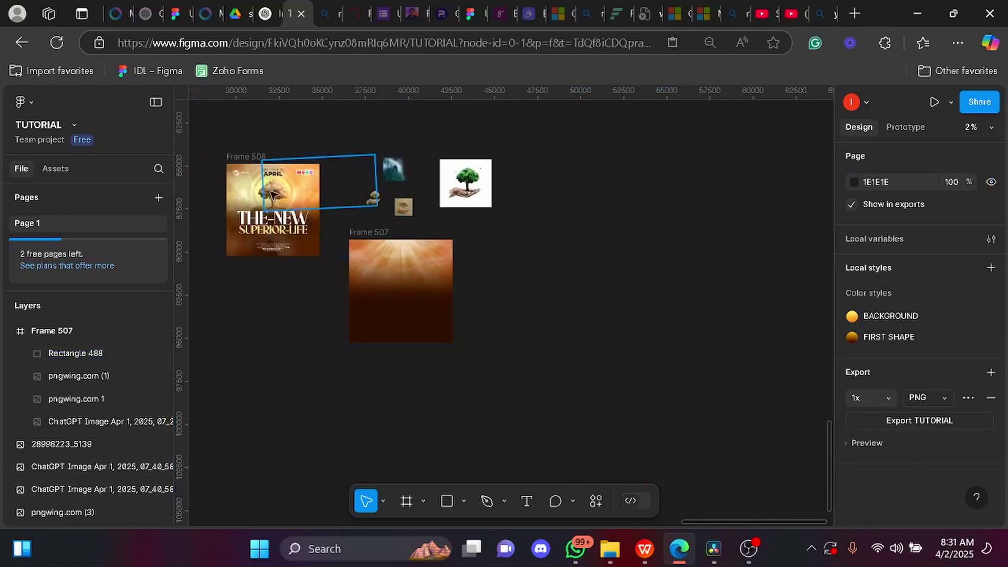
scroll(270, 186, up, 4)
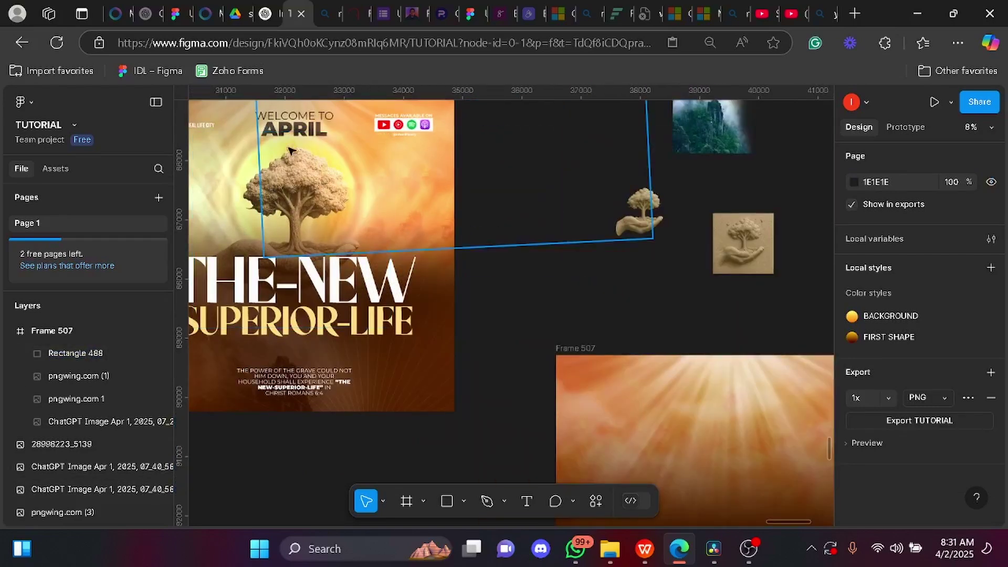
scroll(592, 276, down, 5)
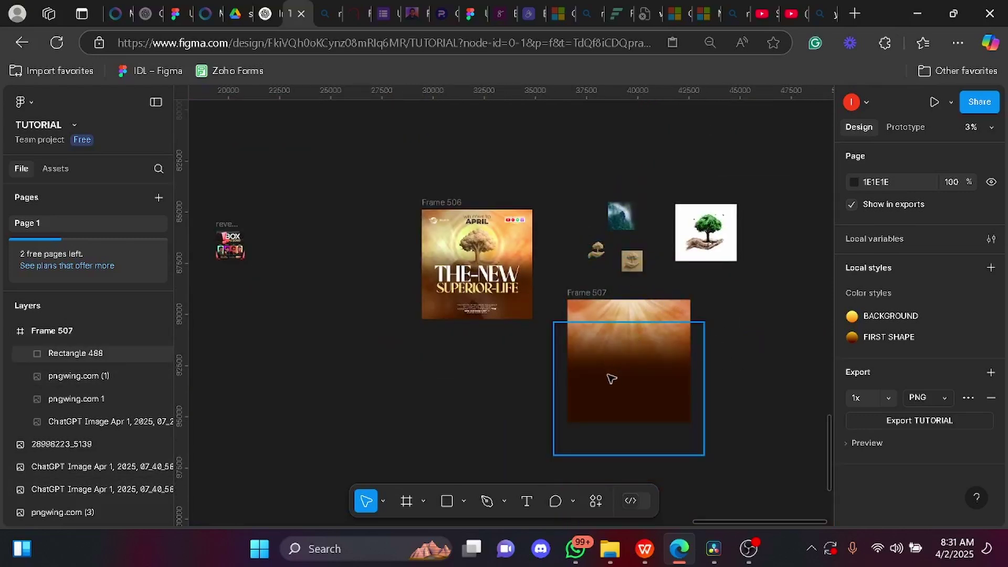
key(o)
drag(715, 305, 771, 362)
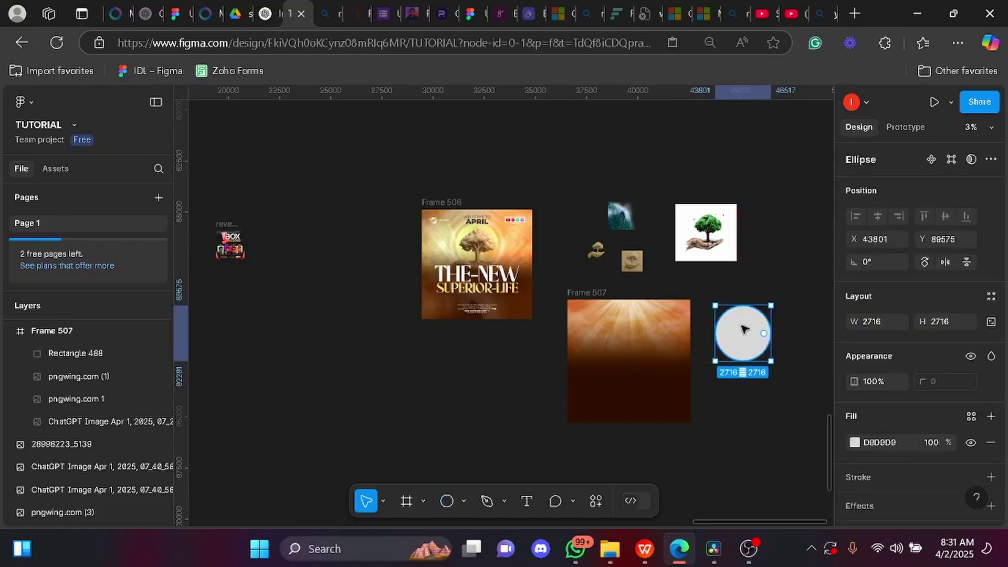
Step: Apply the BACKGROUND colour style from the library to the circle's fill
click(853, 442)
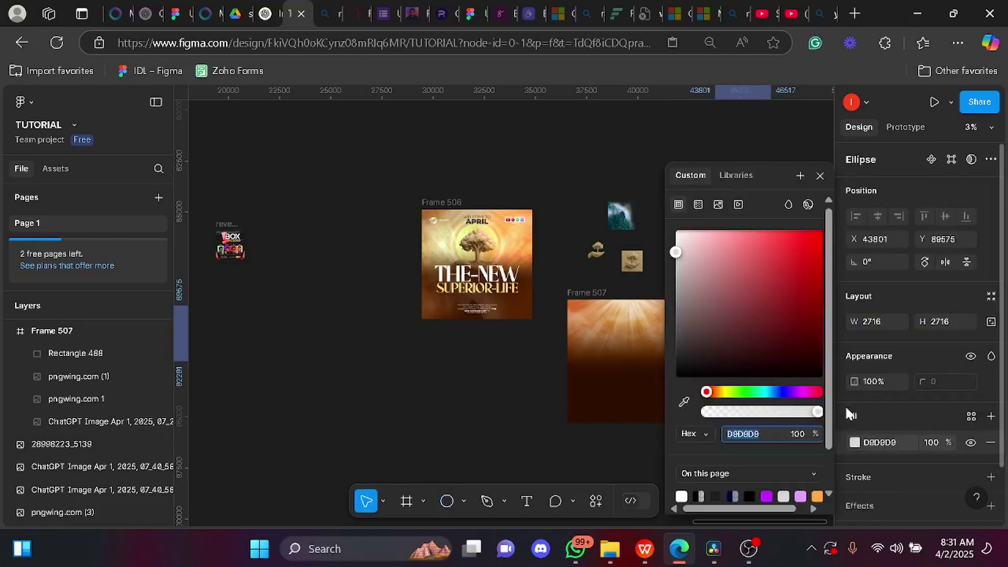
click(733, 176)
click(717, 261)
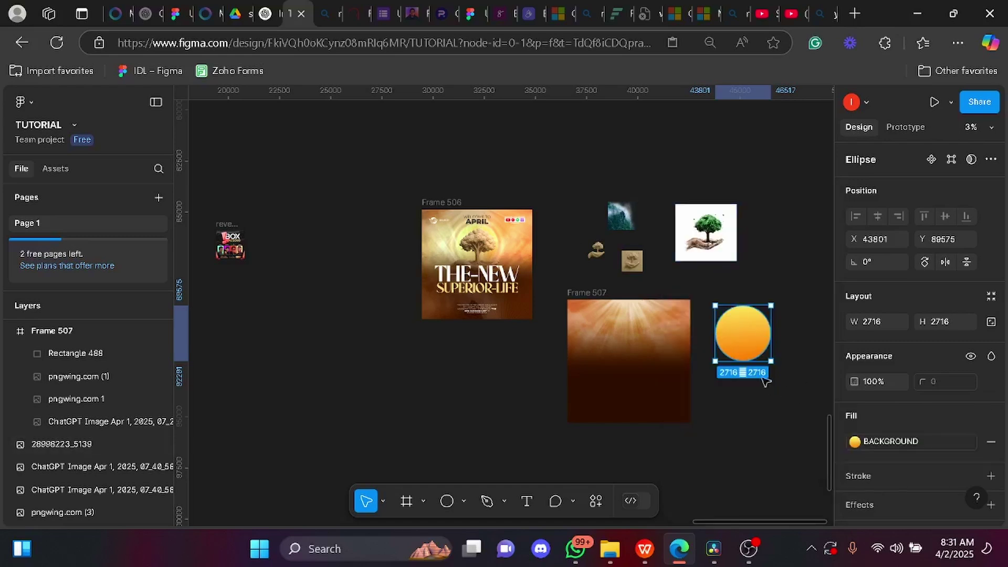
click(792, 351)
Step: Place the circle horizontally centred in the frame, at about X 1642, Y 1081, and detach its fill from the colour style
click(750, 344)
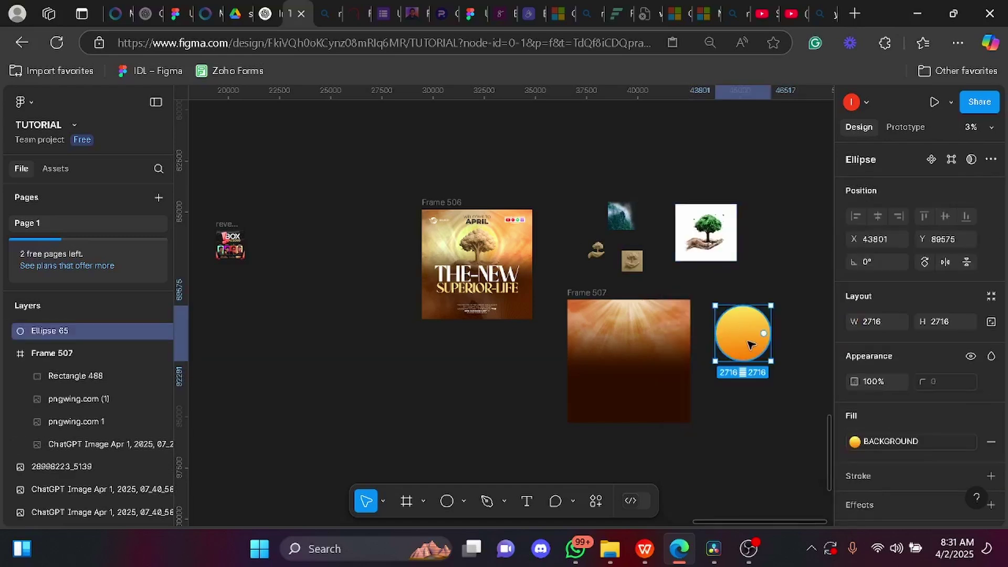
drag(748, 341, 647, 348)
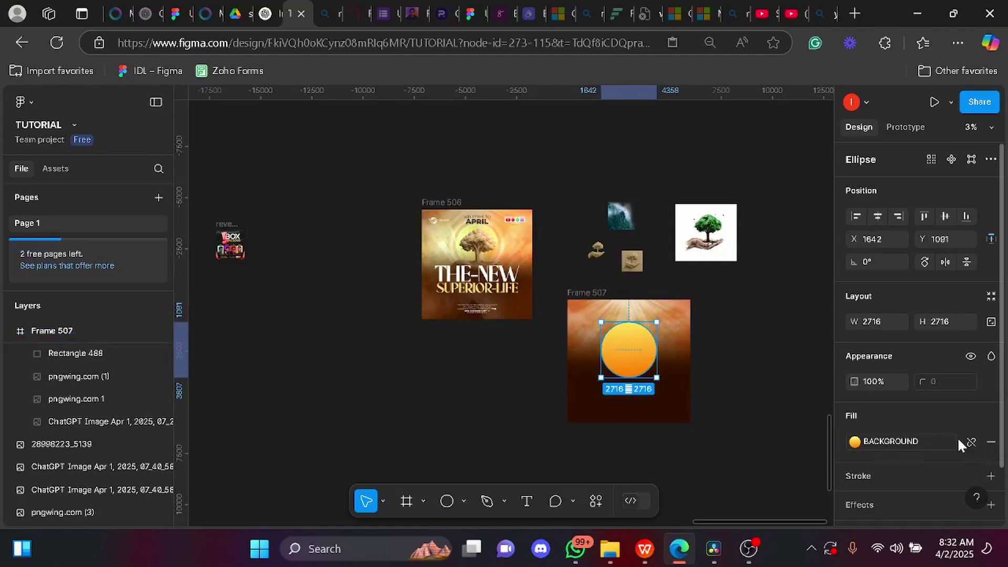
click(971, 441)
click(855, 442)
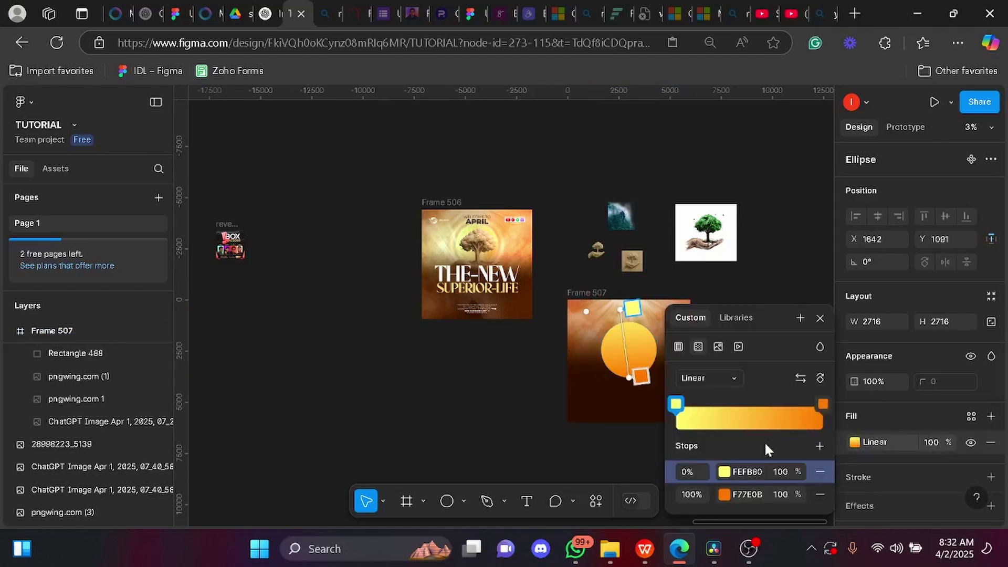
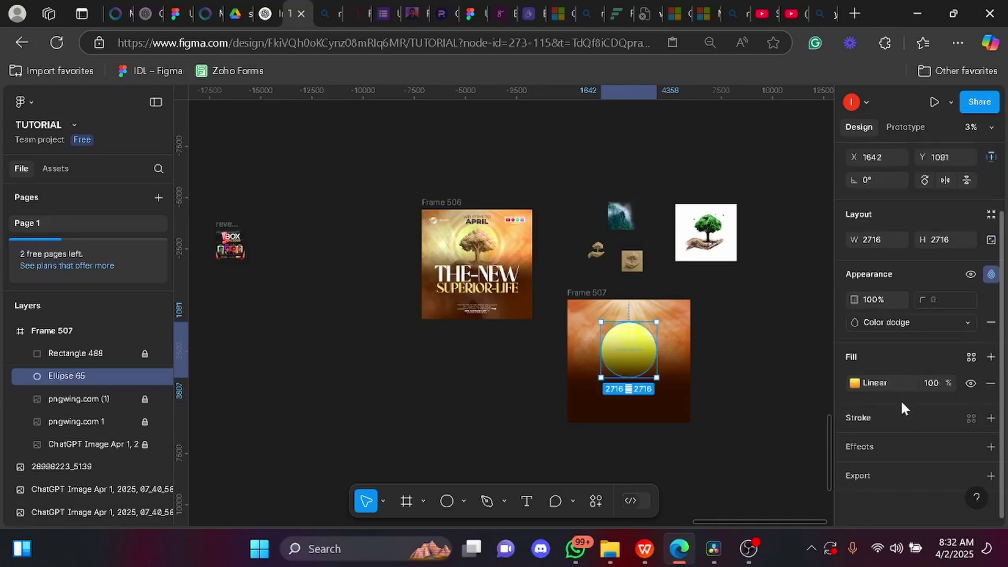
Step: Check the glow in the finished flyer, and add a layer blur of 30 to the yellow circle
scroll(469, 235, up, 3)
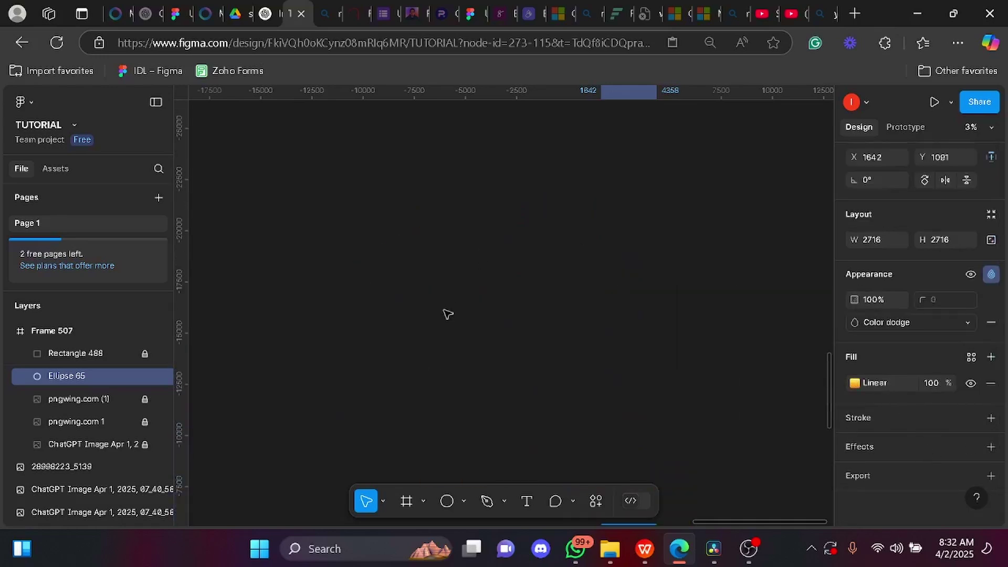
ctrl+scroll(481, 327, up, 5)
ctrl+scroll(477, 326, up, 2)
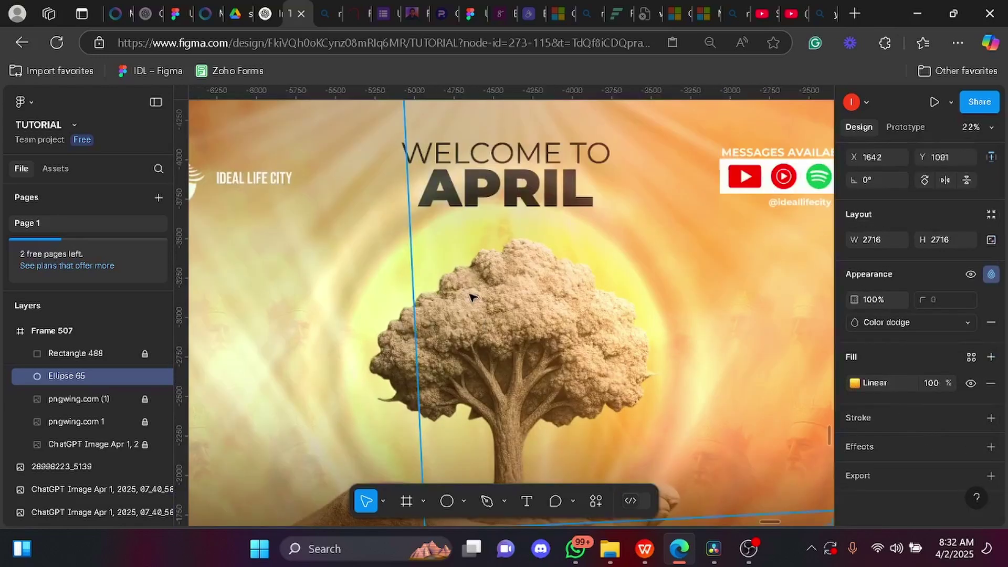
ctrl+scroll(496, 279, down, 6)
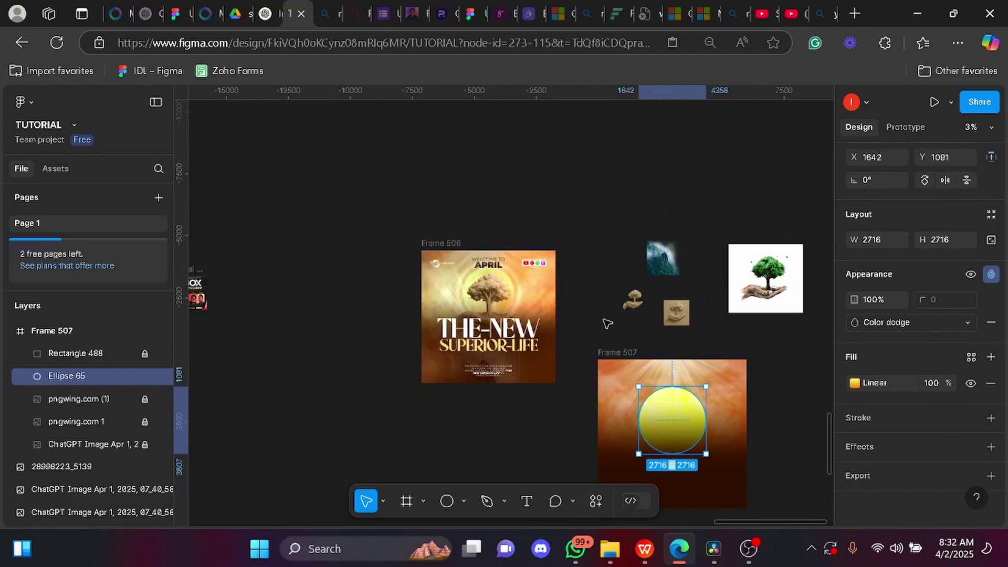
click(630, 347)
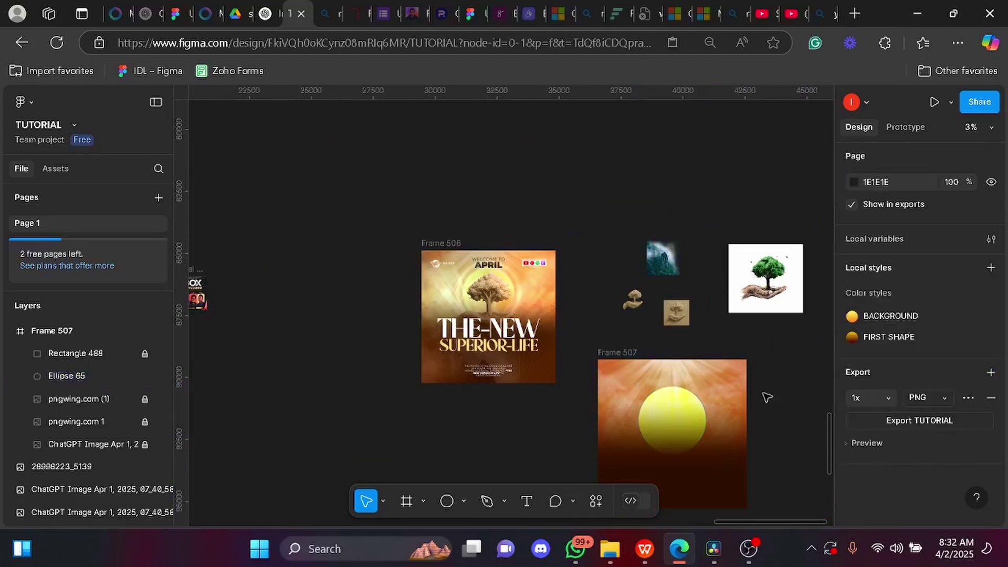
click(654, 419)
scroll(918, 433, down, 2)
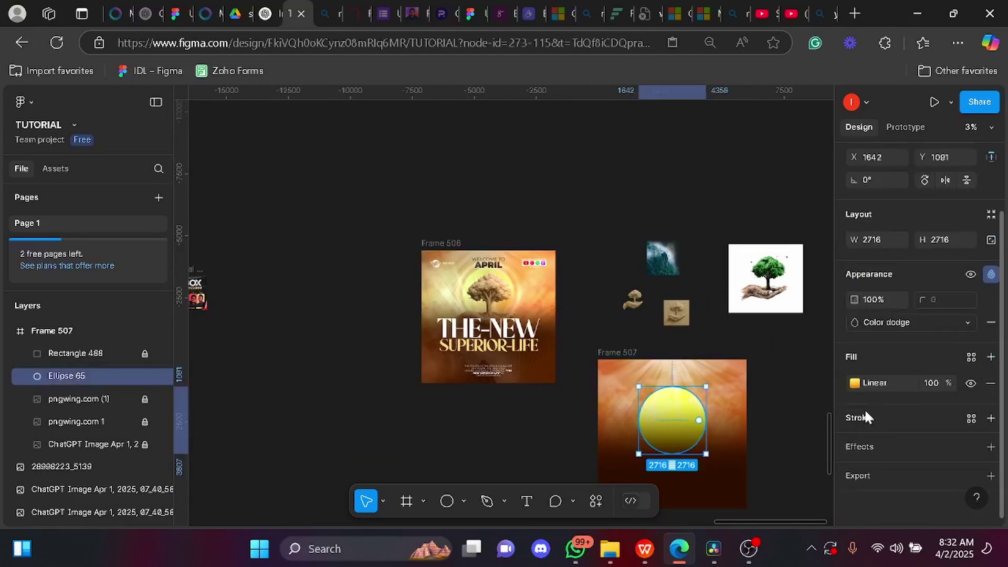
click(884, 444)
click(895, 473)
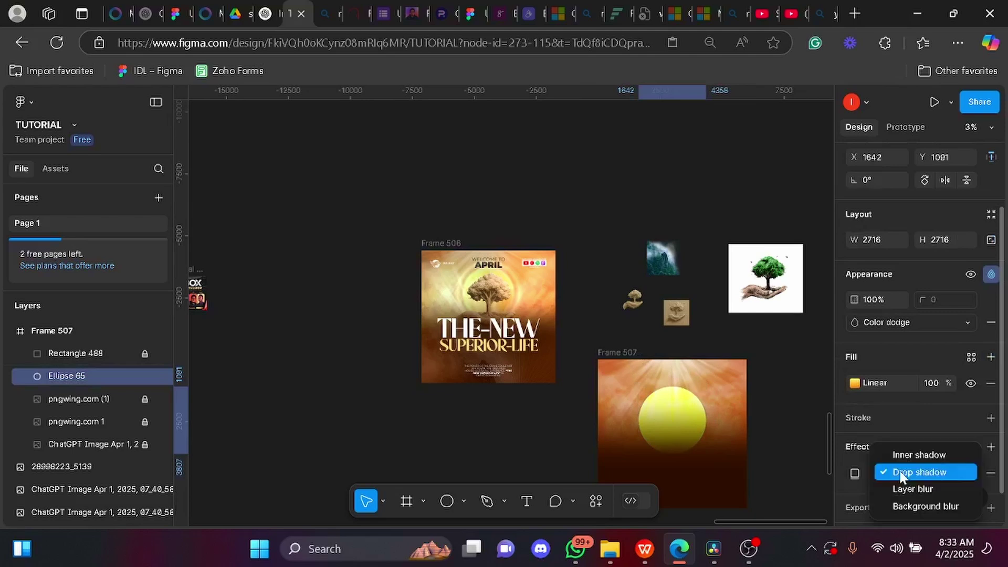
click(895, 489)
click(856, 472)
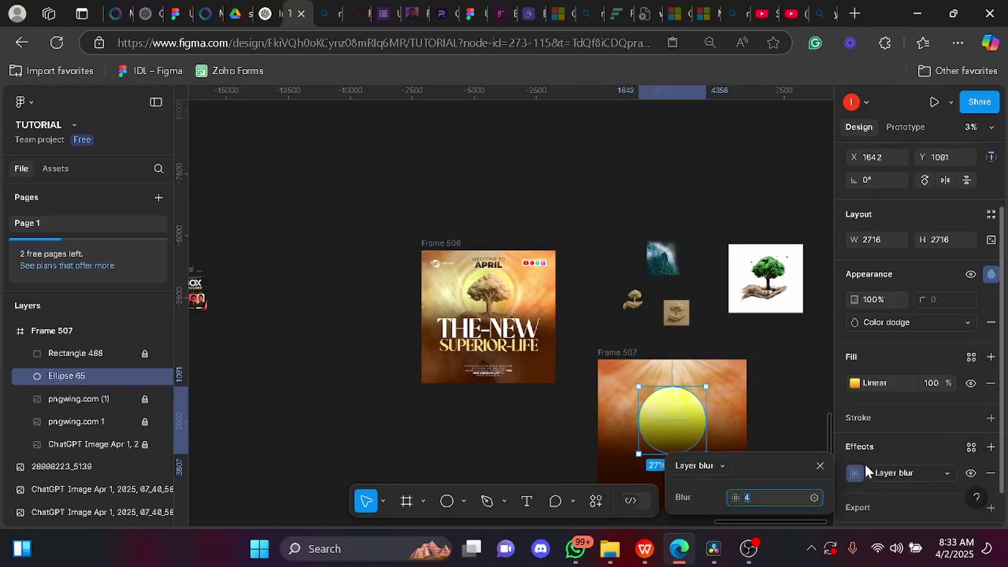
text(30)
key(Return)
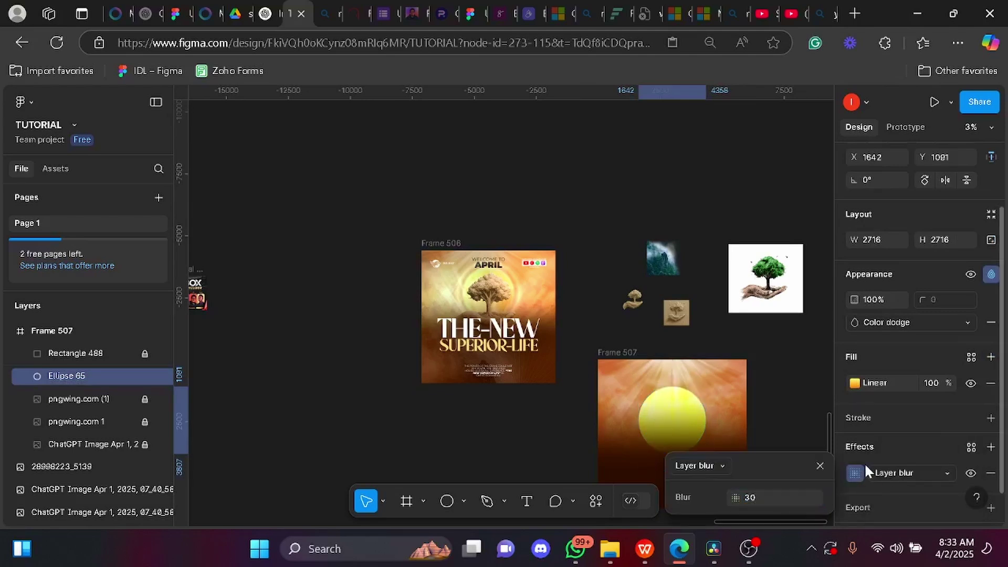
Step: Increase the circle's layer blur to 90 and close the blur settings
drag(735, 497, 632, 513)
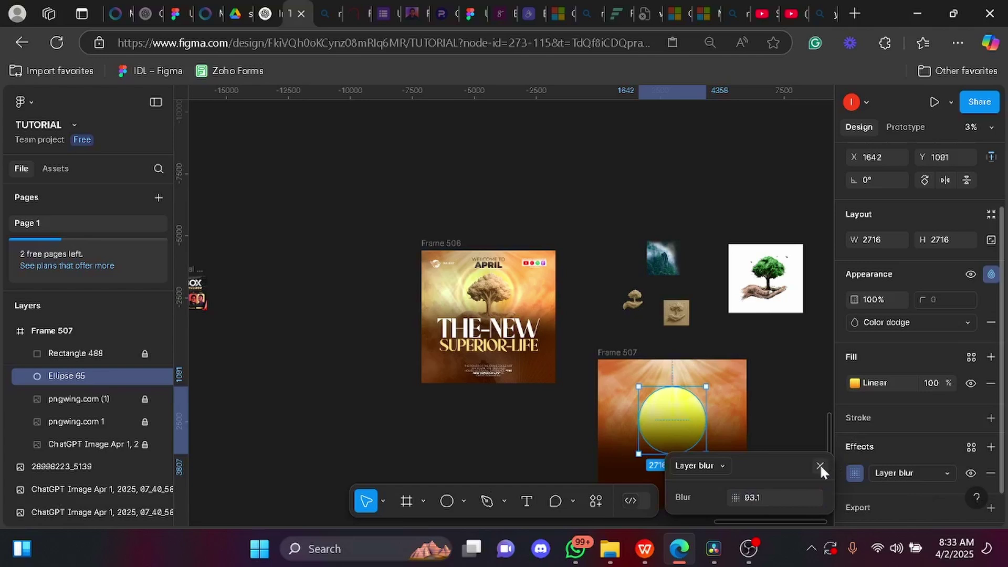
click(756, 499)
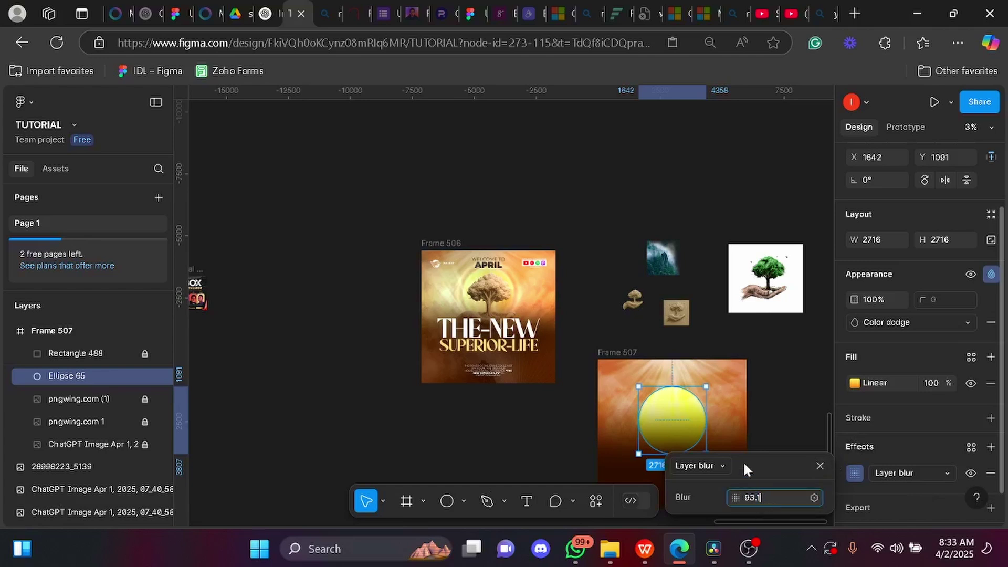
key(BackSpace)
key(BackSpace)
key(BackSpace)
text(0)
key(Return)
click(820, 466)
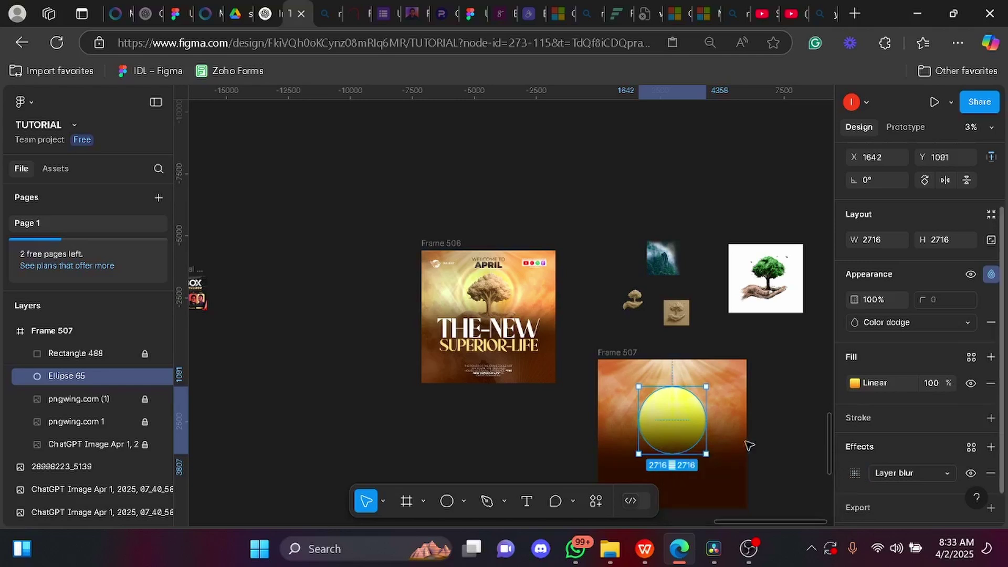
Step: Add an inner shadow effect to the circle and set its colour to FFFFFF
click(992, 450)
click(915, 474)
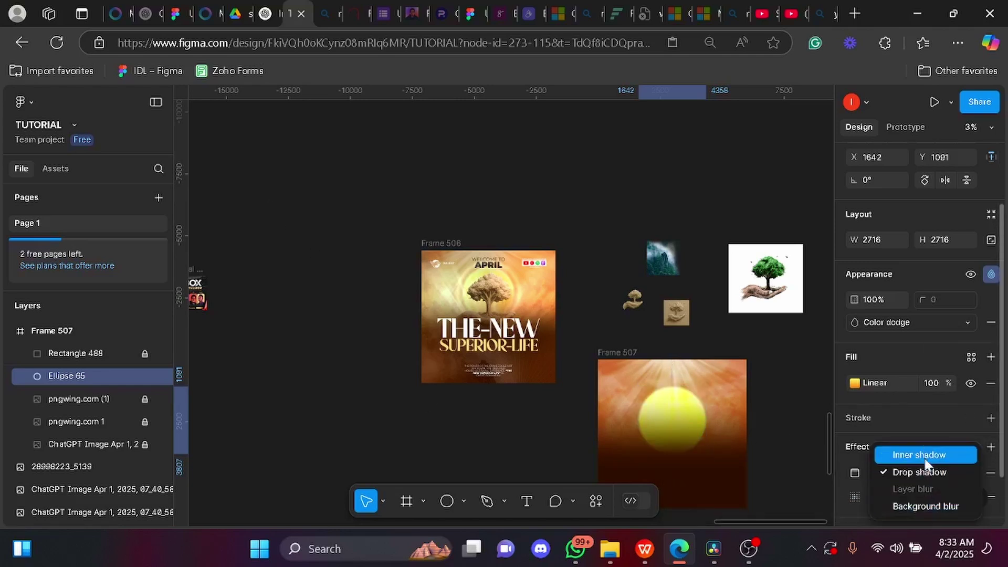
click(920, 455)
click(855, 472)
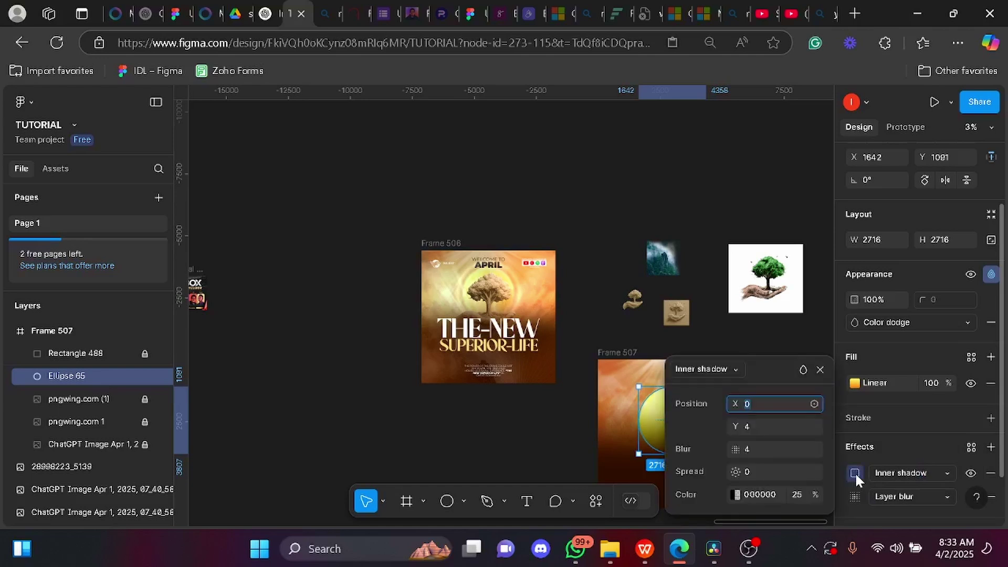
click(765, 494)
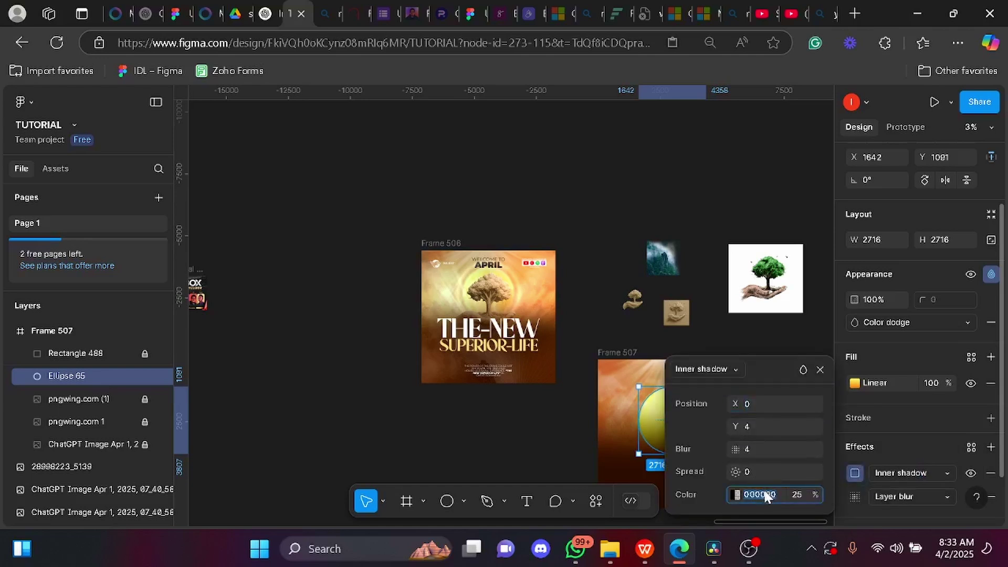
text(fff)
key(Return)
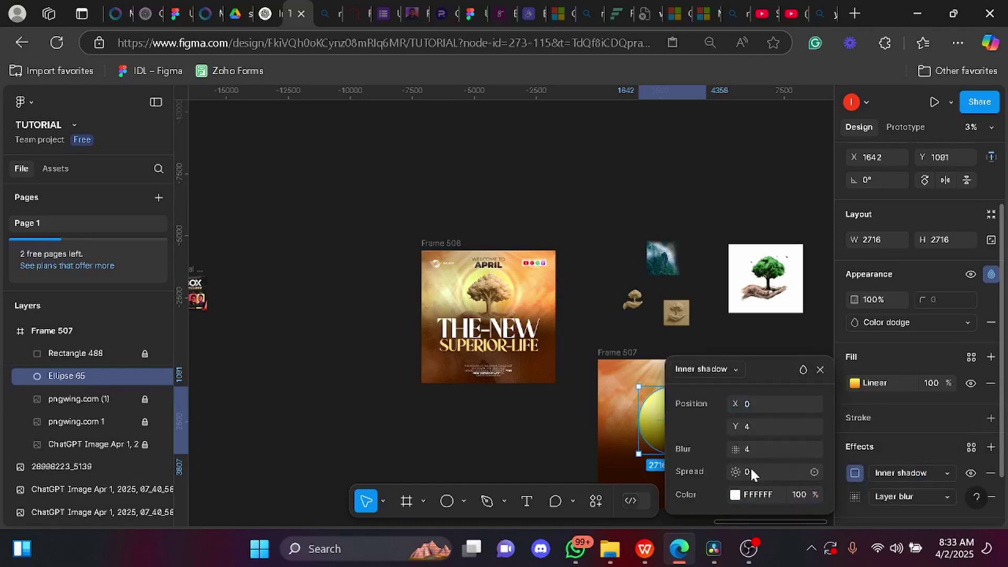
Step: Try a blur radius of 250 on the inner shadow, settle on 90, and close its settings
click(751, 450)
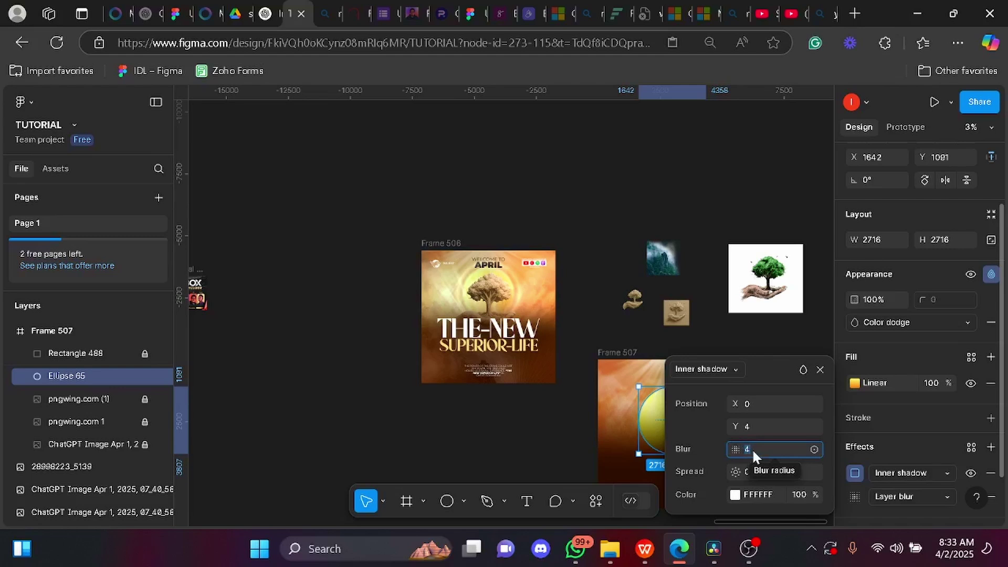
text(250)
key(Return)
click(752, 448)
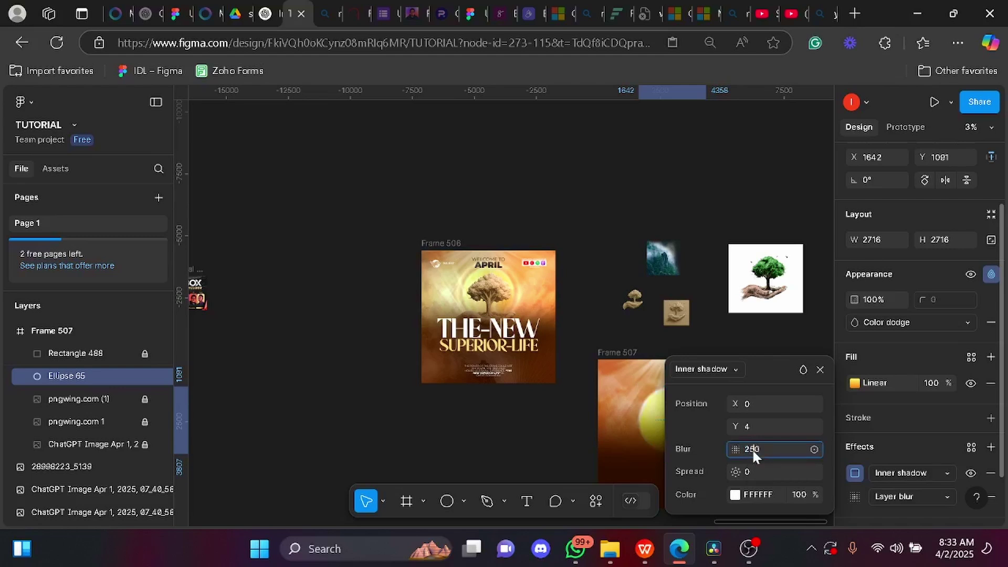
text(90)
key(Return)
click(820, 370)
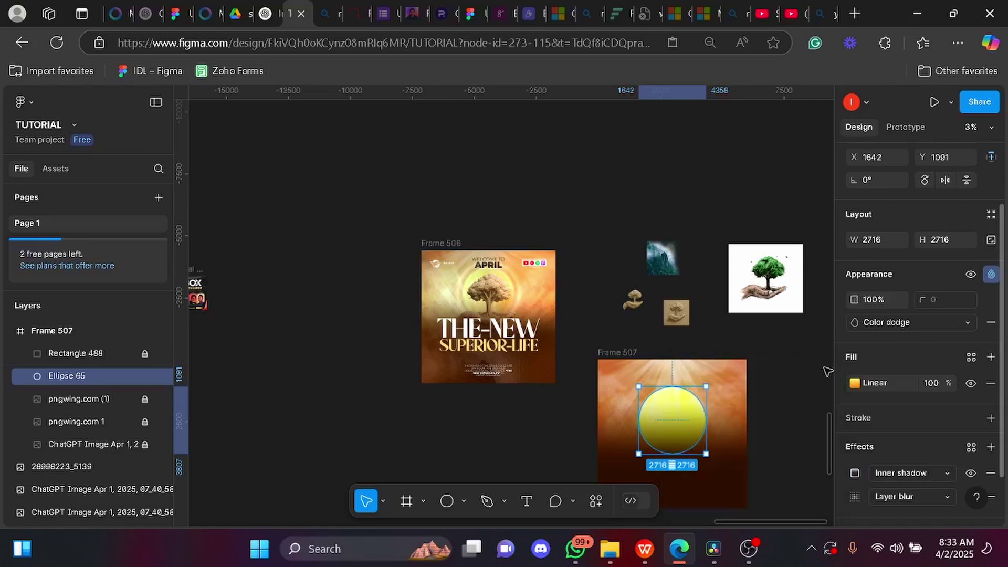
Step: Remove the Color dodge blend mode from the circle in Frame 507
click(820, 395)
scroll(646, 433, up, 2)
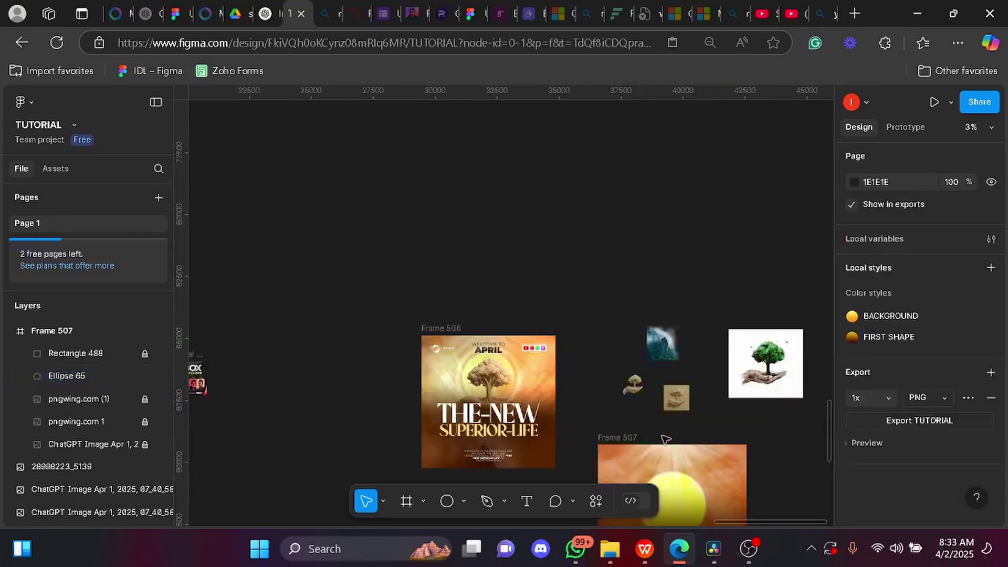
scroll(667, 439, down, 4)
click(668, 348)
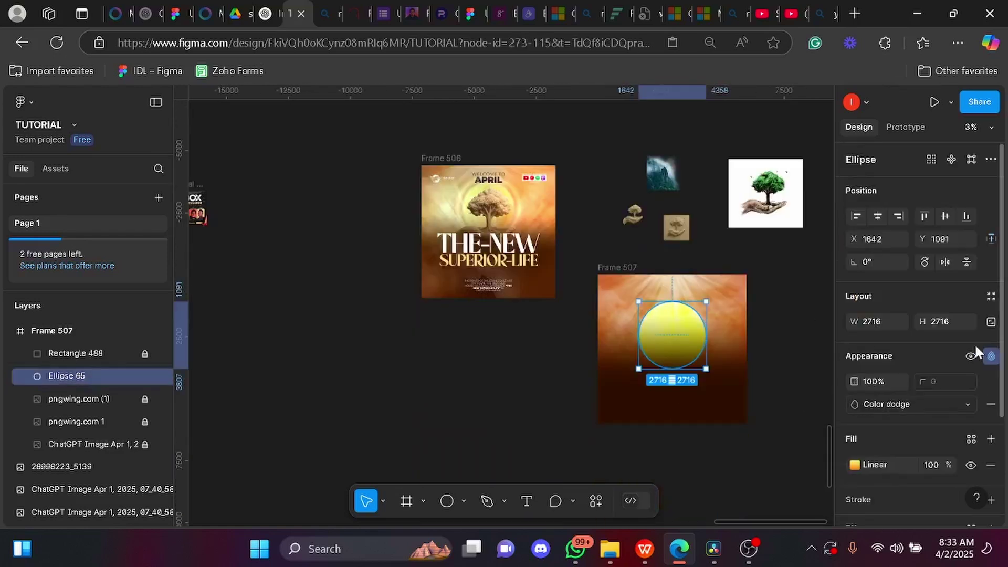
click(990, 357)
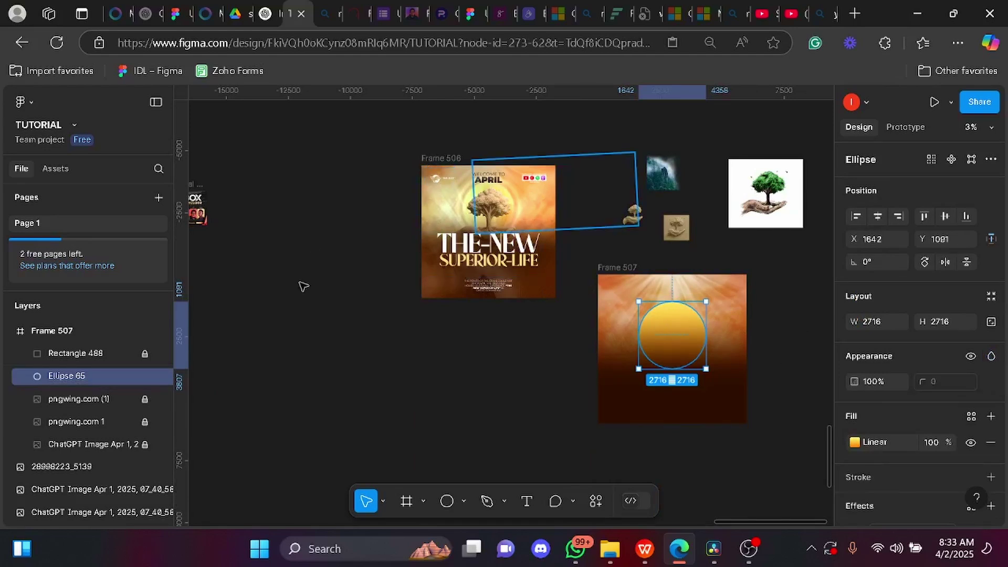
Step: Save the gradient fill of Ellipse 63 in Frame 506 as a colour style named "tutorial" and check it in the library
scroll(24, 378, down, 5)
click(26, 404)
scroll(57, 455, down, 3)
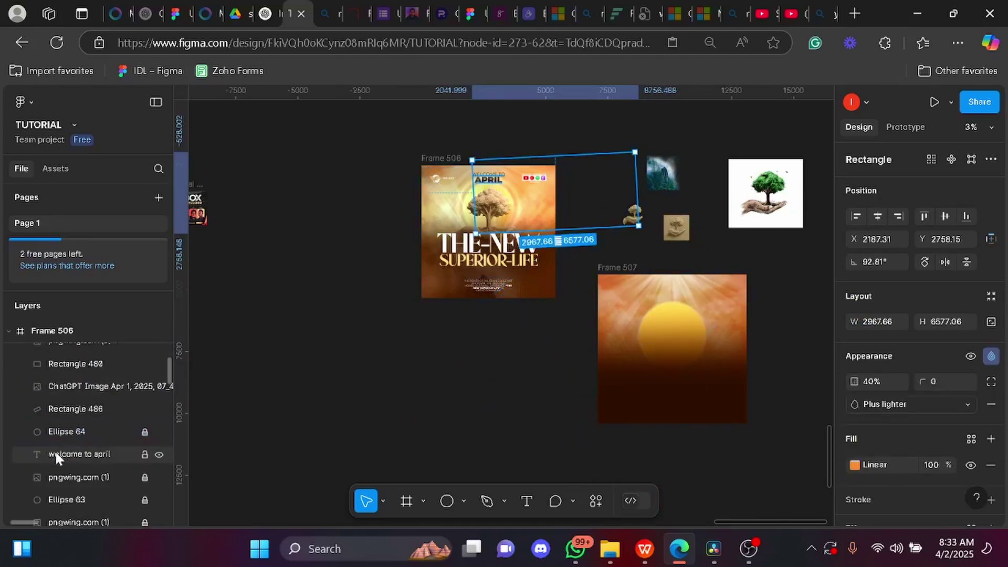
click(72, 498)
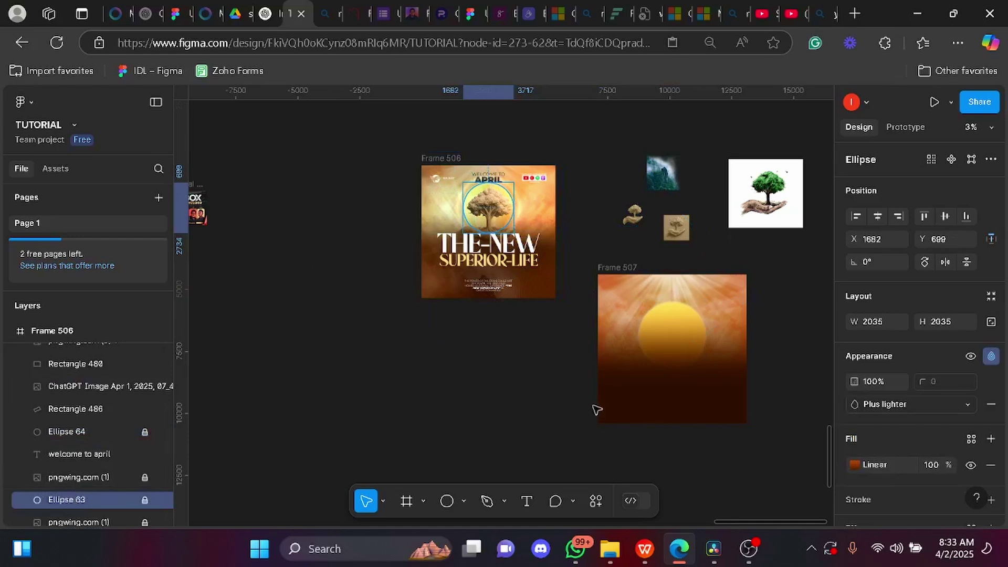
click(858, 462)
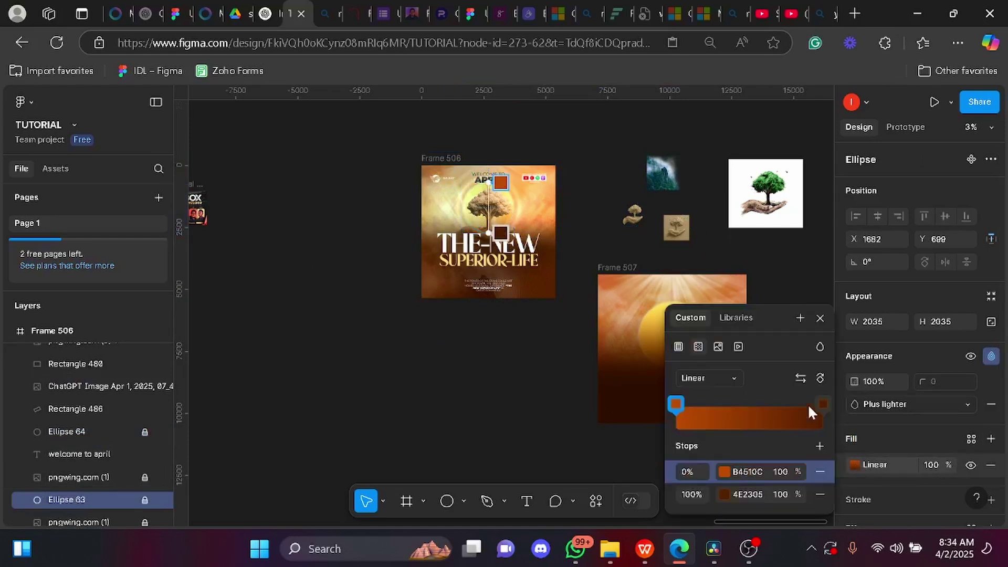
click(799, 319)
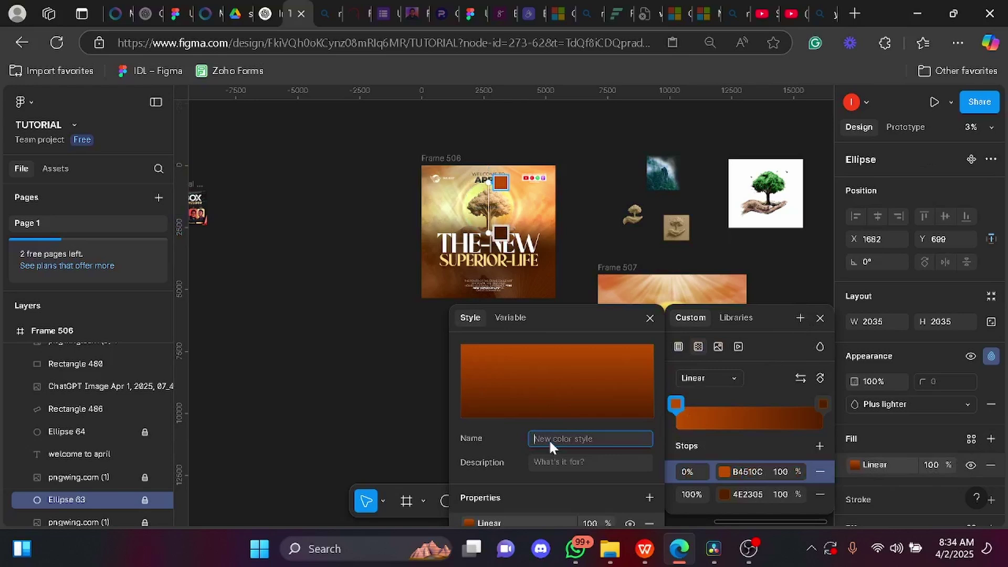
text(tutorial)
key(ctrl+a)
key(BackSpace)
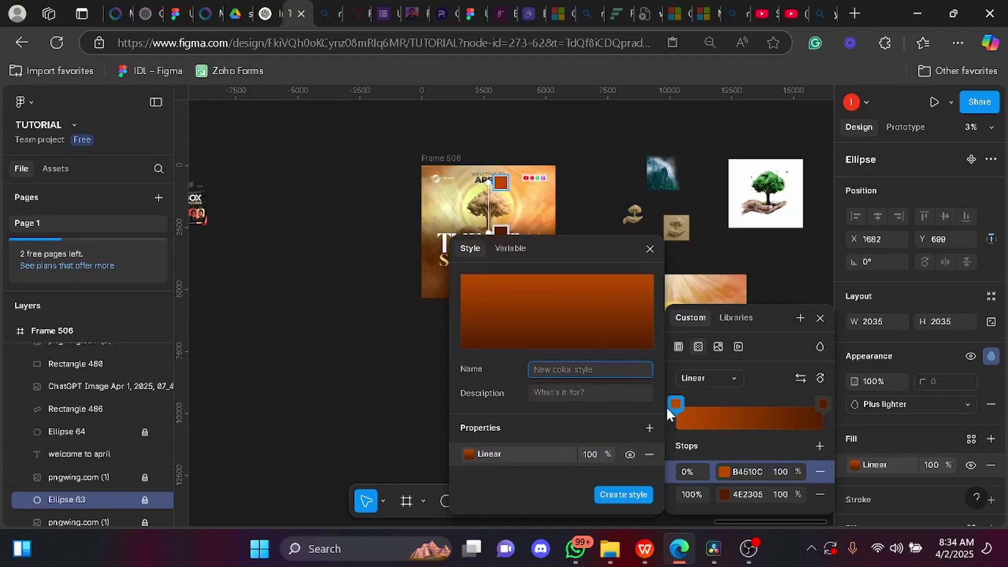
click(732, 318)
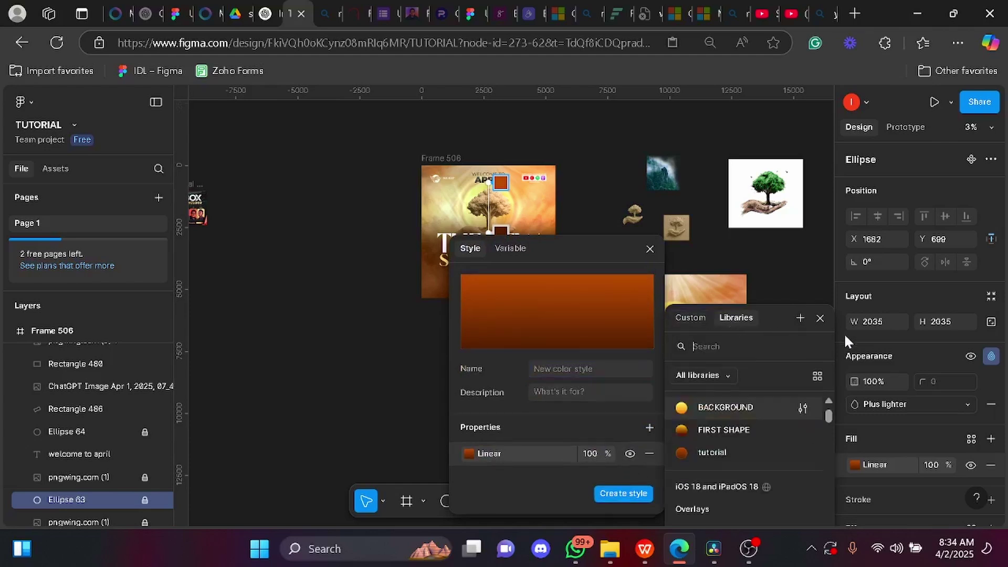
click(820, 318)
Step: Apply the "tutorial" colour style from the library to the fill of the circle in Frame 507
click(668, 326)
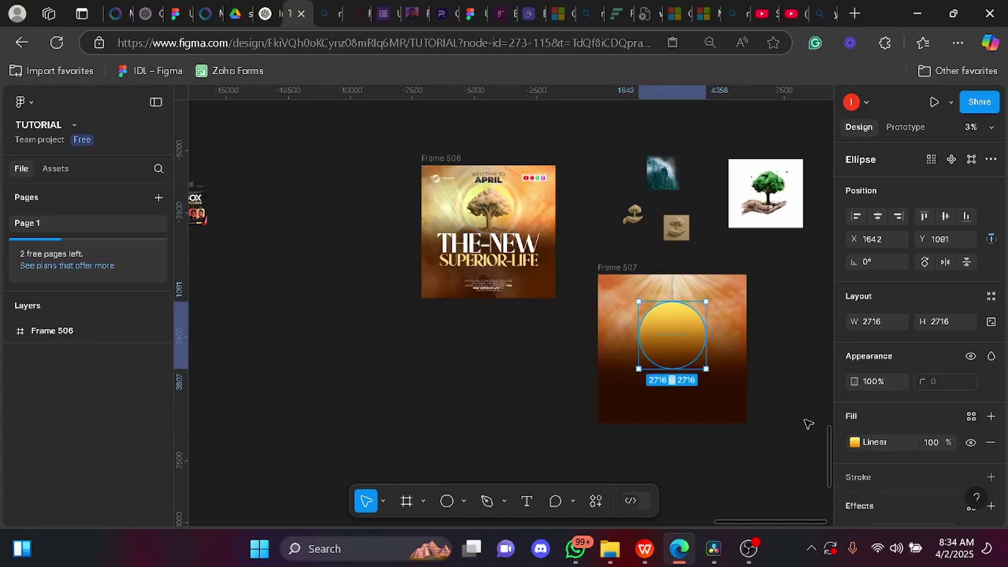
click(855, 442)
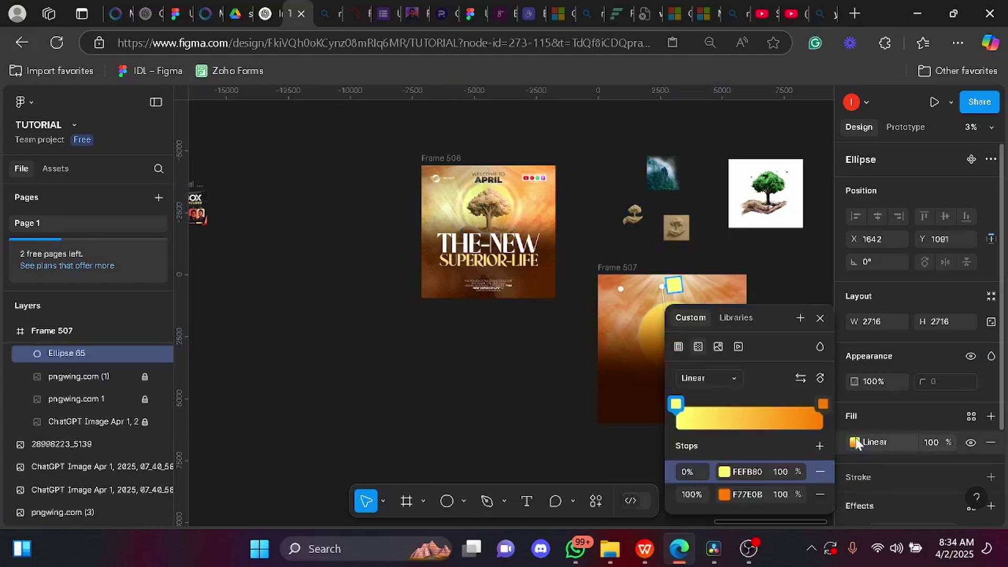
click(735, 318)
click(713, 452)
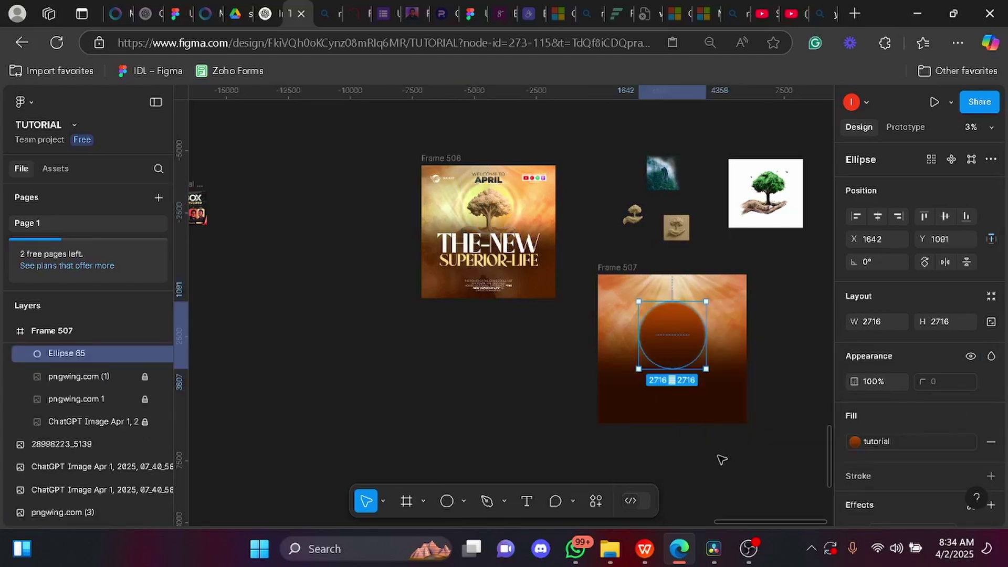
Step: Set the circle's blend mode to Plus lighter and inspect the glow against the finished flyer
click(991, 356)
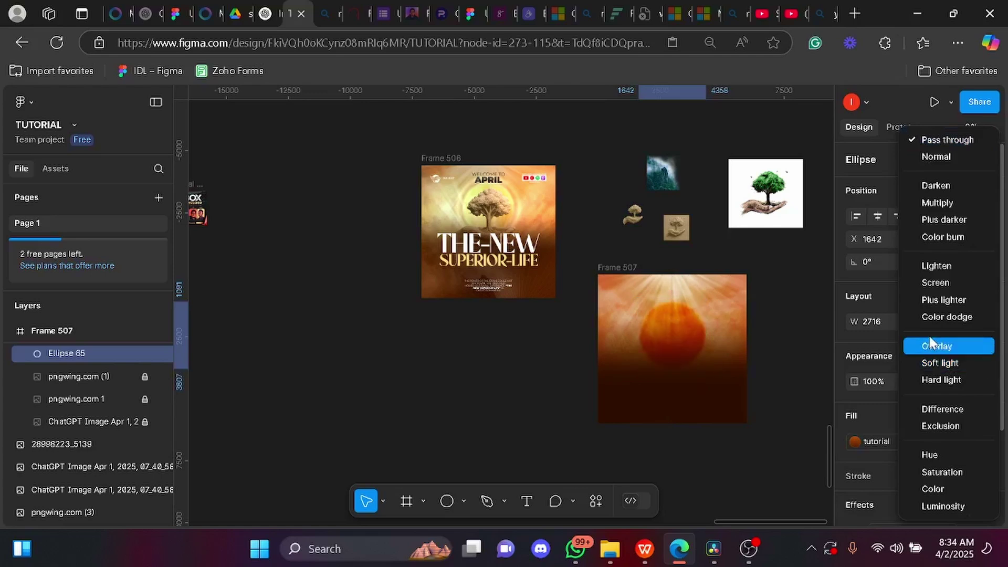
click(944, 302)
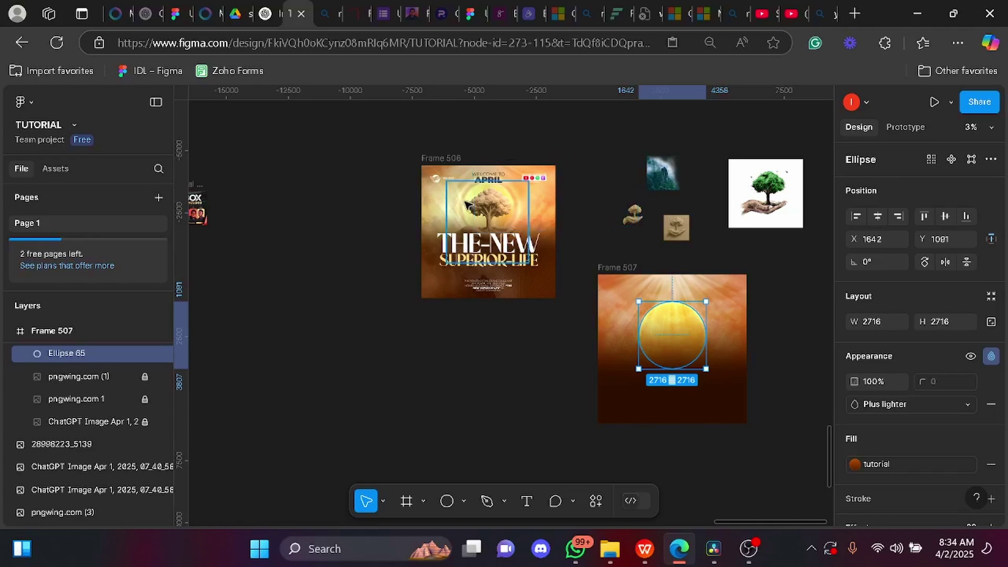
click(539, 382)
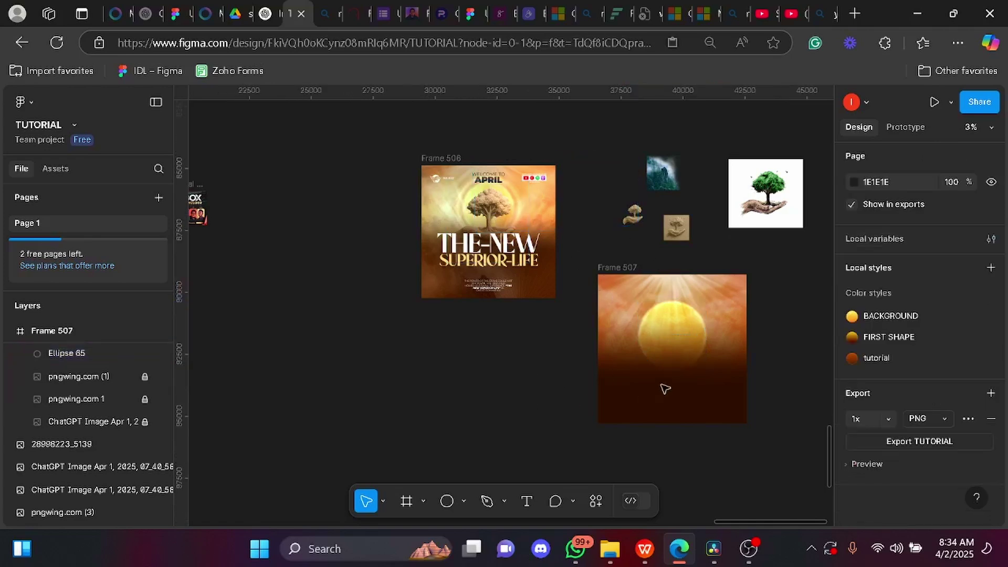
click(691, 340)
scroll(668, 344, up, 3)
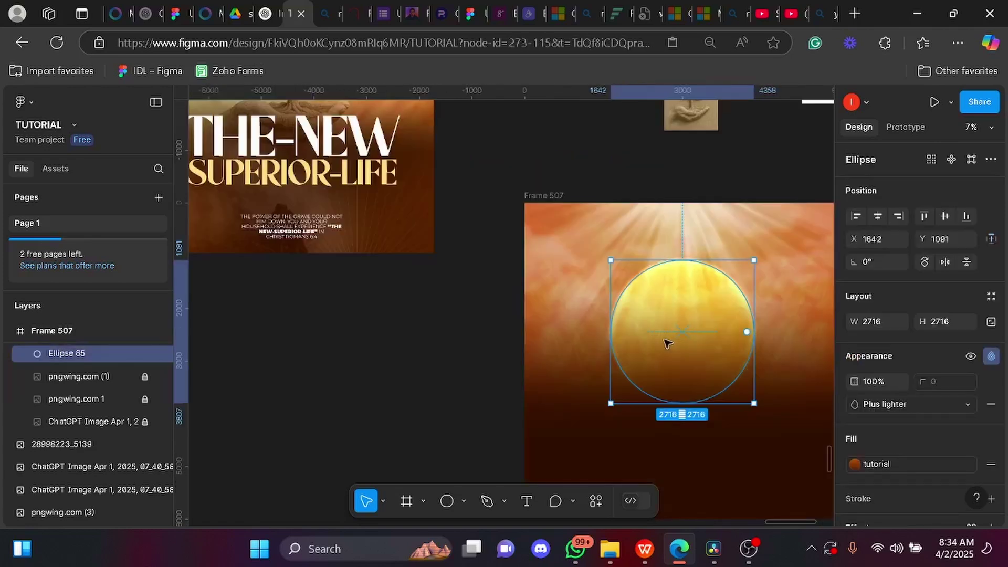
click(415, 370)
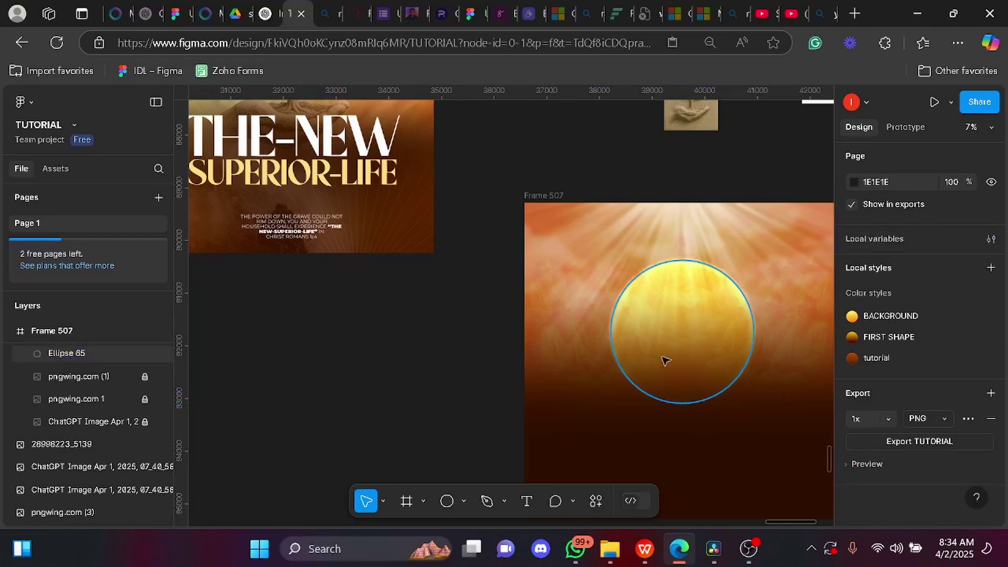
Step: Duplicate the glowing circle in Frame 507 and enlarge the copy from its centre to 3146 × 3146
click(687, 316)
scroll(682, 325, up, 5)
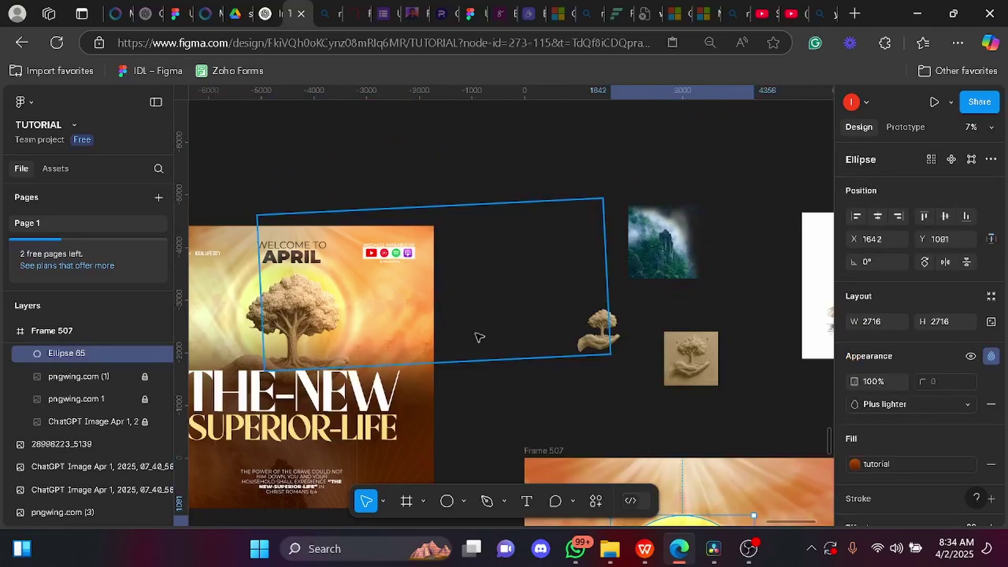
scroll(478, 337, down, 3)
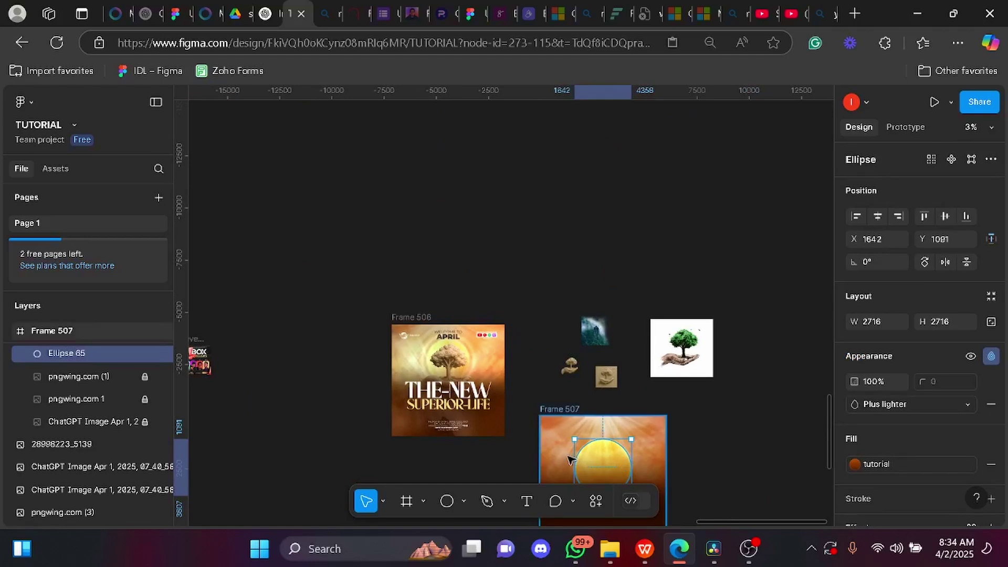
key(ctrl+d)
scroll(611, 420, down, 2)
scroll(612, 405, up, 2)
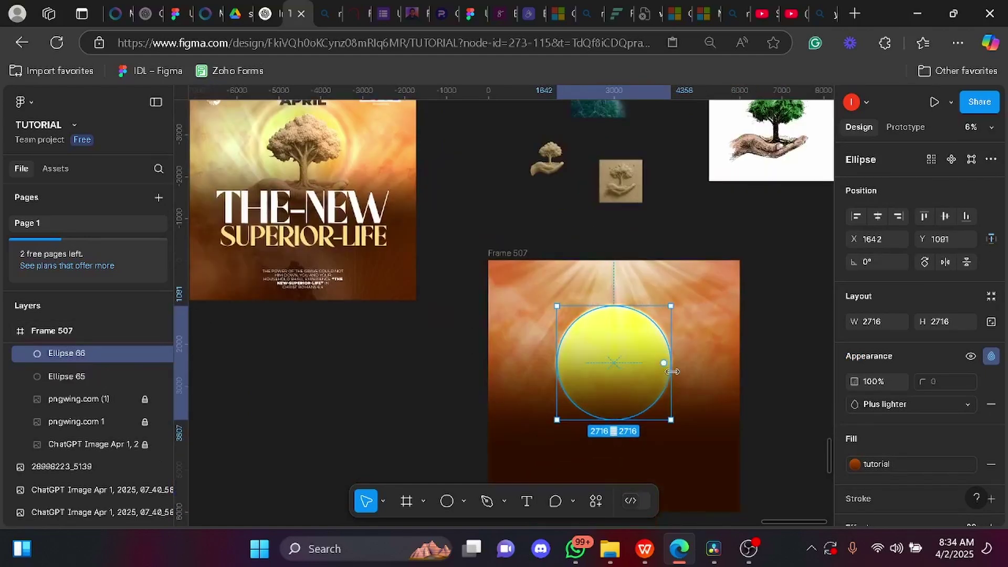
key(alt)
drag(673, 372, 679, 383)
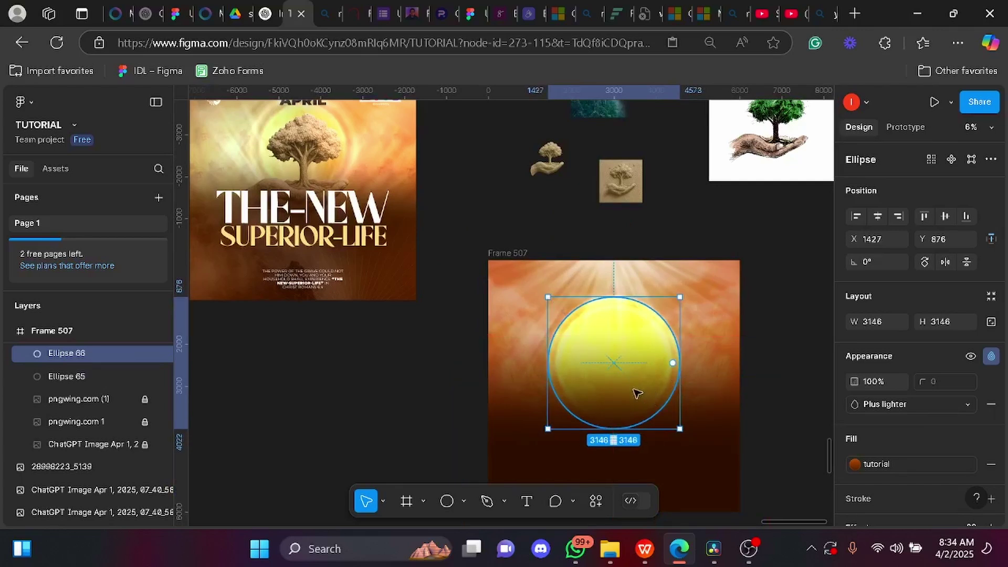
Step: Detach the larger circle's fill from its colour style, add a stroke and hide the fill
scroll(929, 444, down, 3)
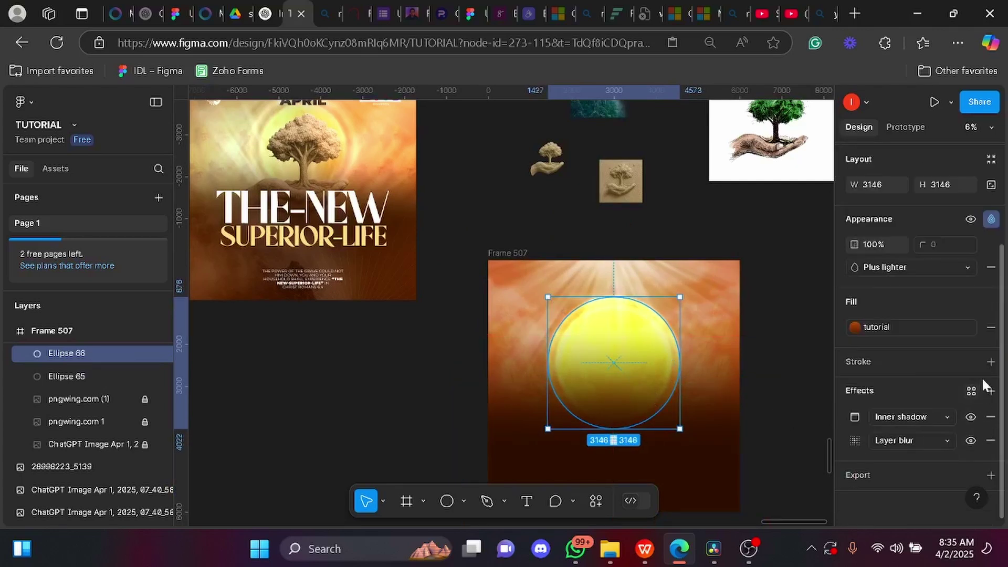
click(965, 328)
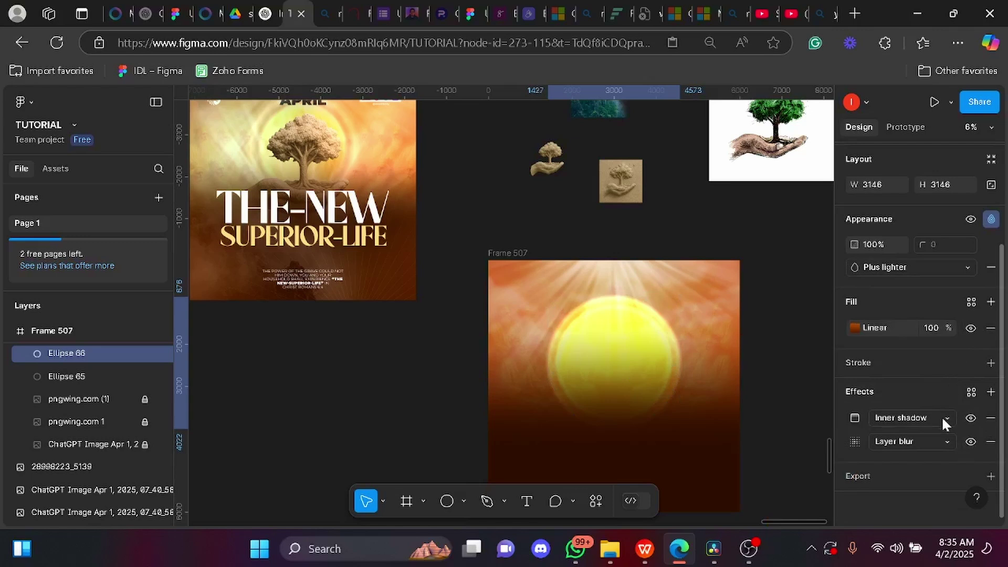
click(918, 365)
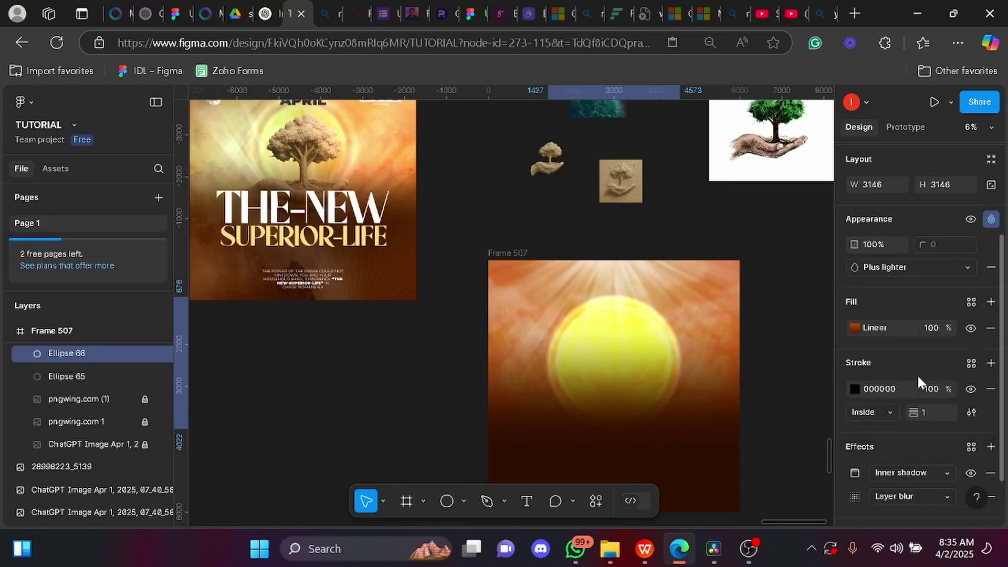
click(971, 328)
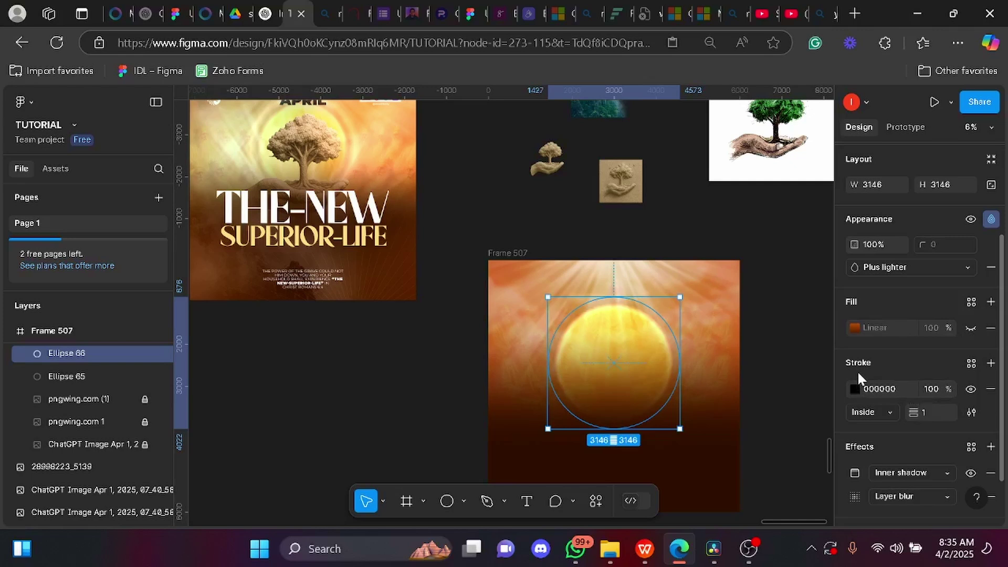
Step: Apply the "tutorial" colour style from the library to the larger circle's stroke and set its weight to 22
click(854, 389)
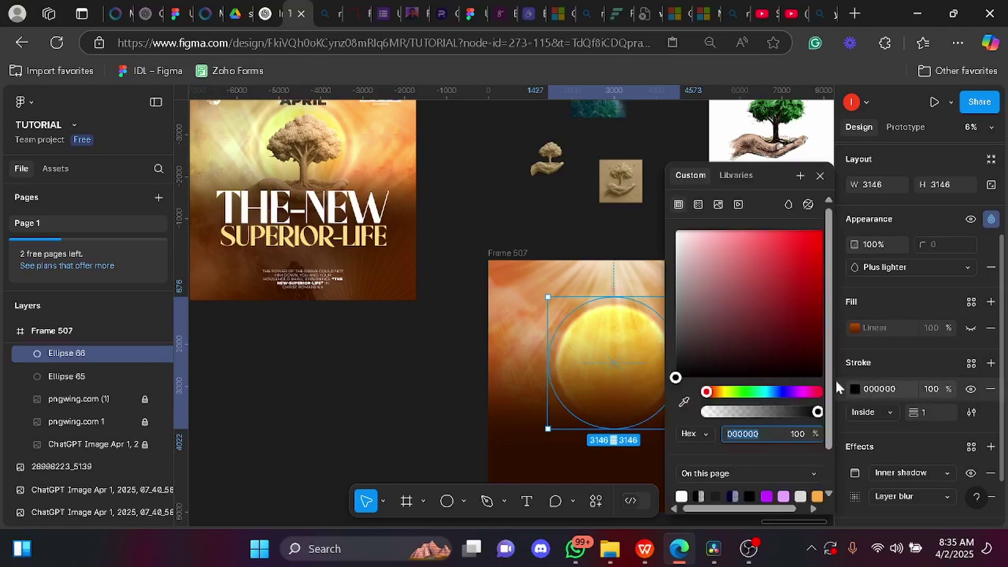
click(751, 179)
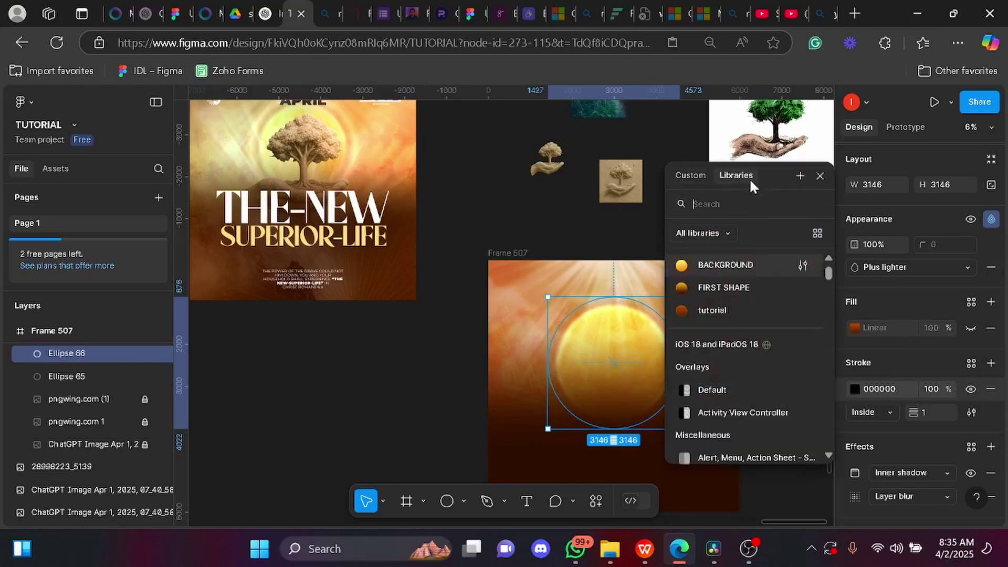
click(740, 306)
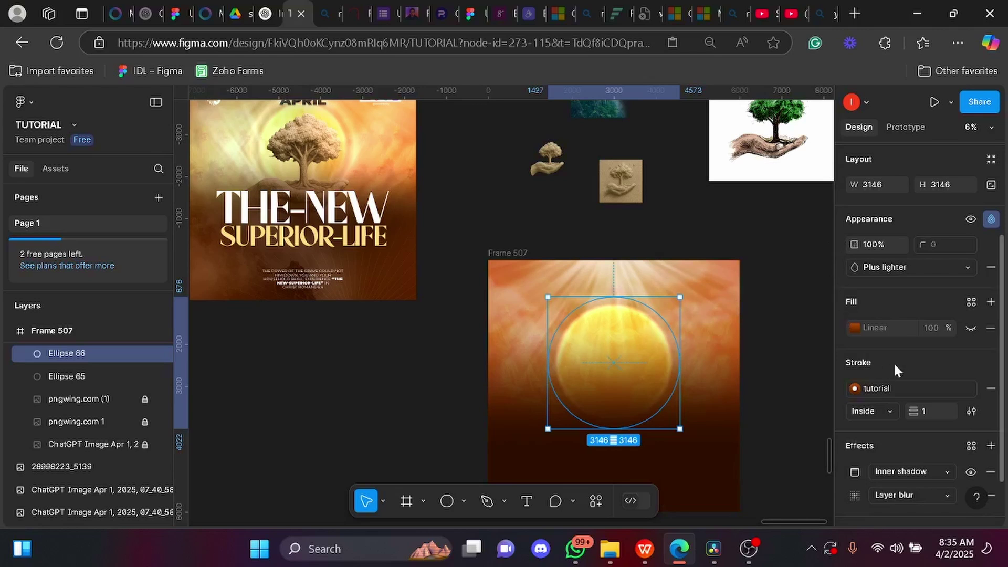
scroll(892, 357, down, 1)
drag(913, 356, 946, 358)
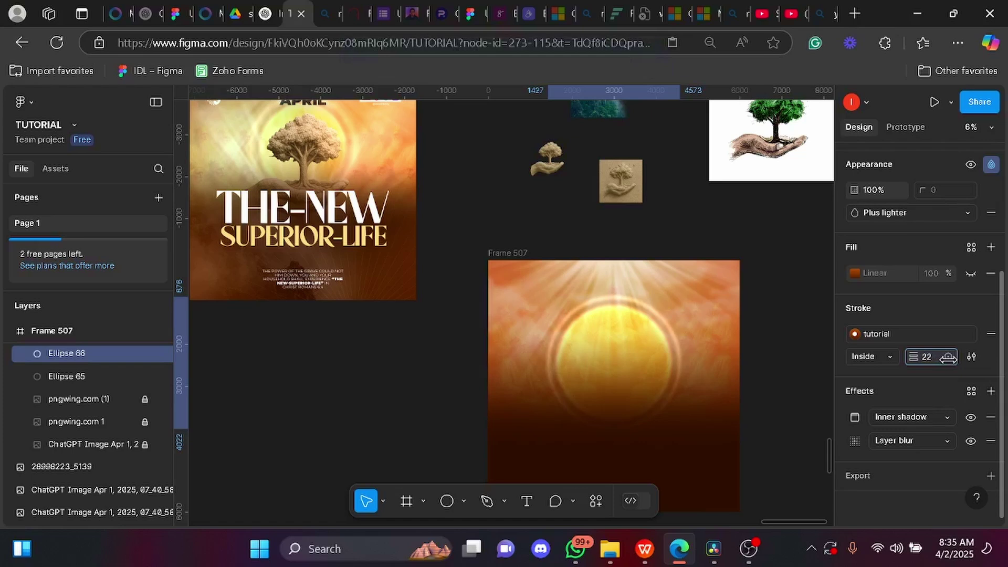
Step: Try a layer blur of 200 on the larger circle's ring and settle on 120
click(854, 442)
click(782, 474)
key(BackSpace)
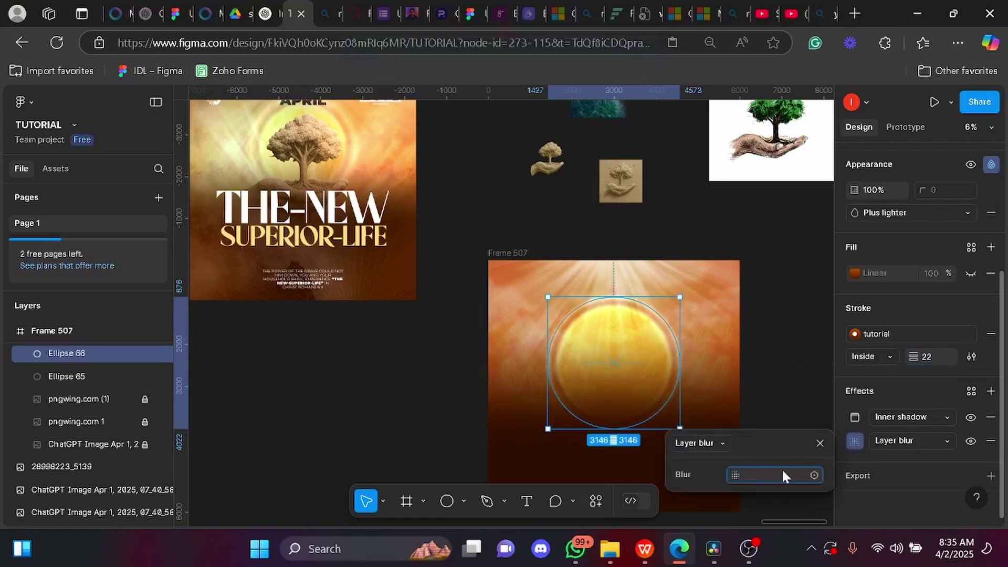
text(200)
key(Return)
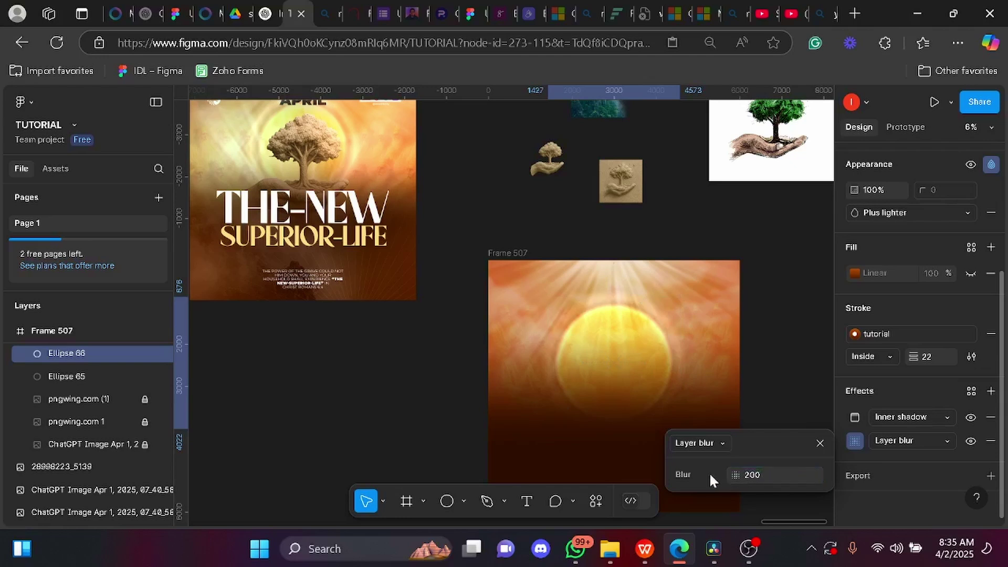
click(748, 475)
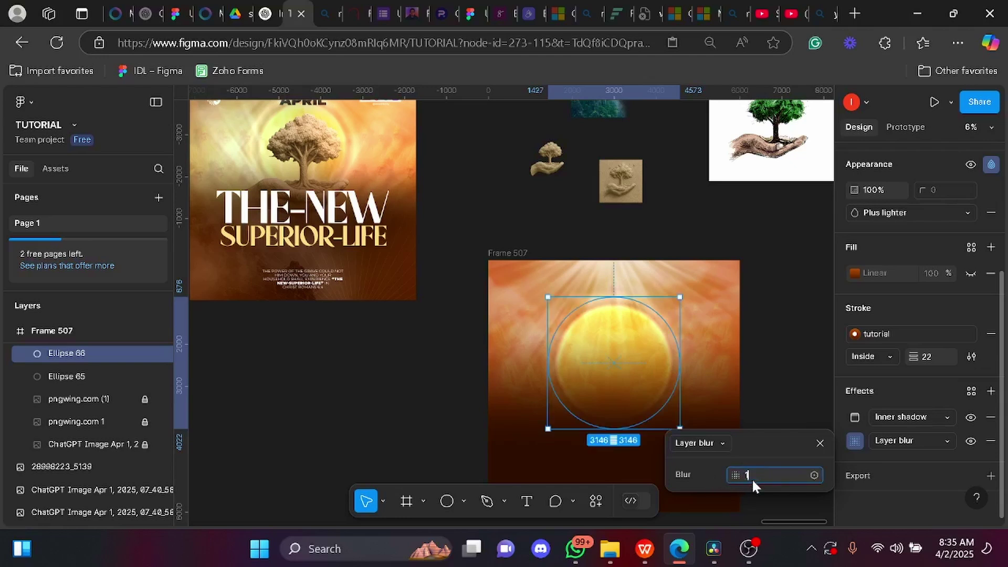
key(Return)
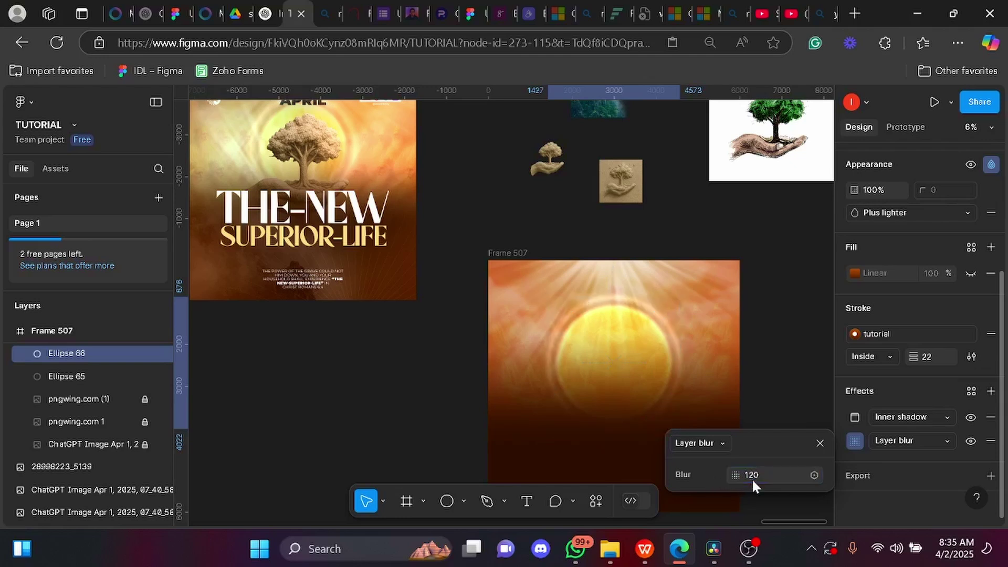
click(820, 443)
click(751, 412)
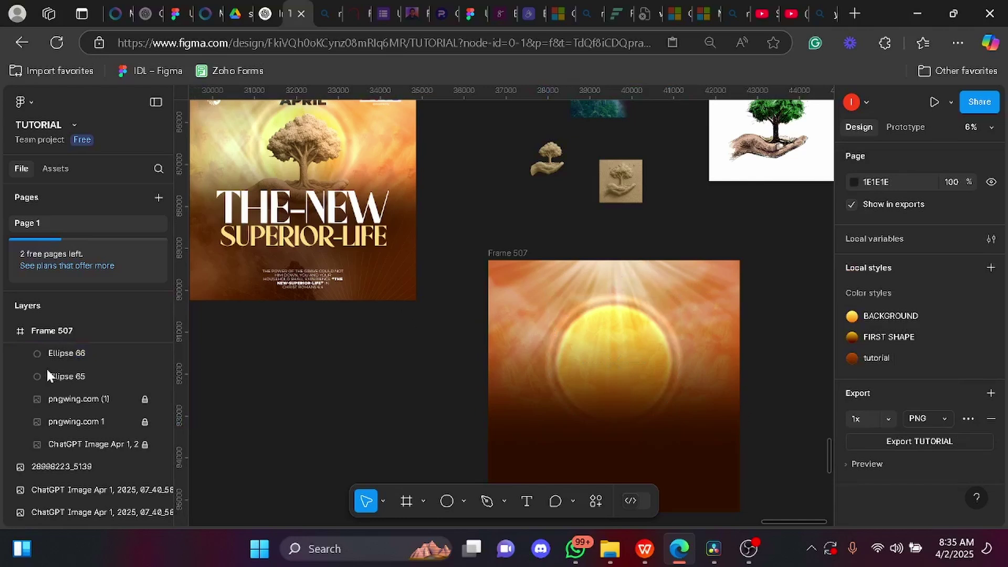
Step: Duplicate the light-rays image pngwing.com (1) in Frame 507 and flip the copy vertically
click(78, 399)
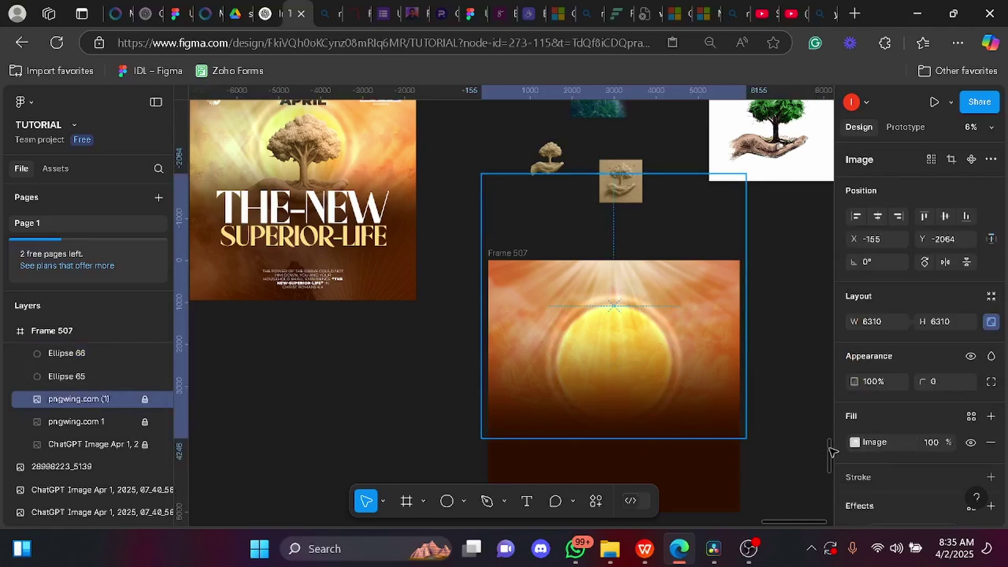
click(855, 442)
click(855, 443)
key(ctrl+d)
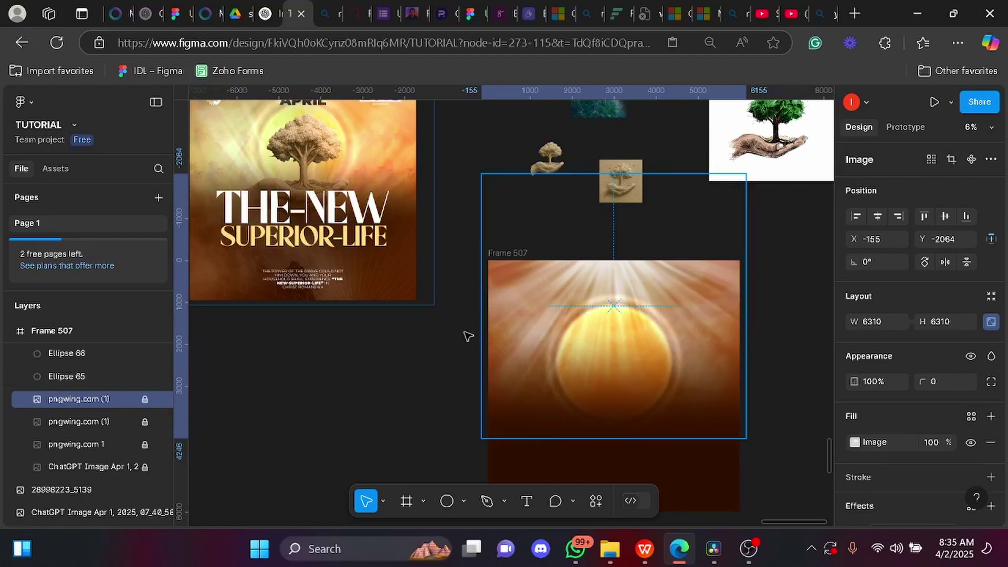
key(shift+Down)
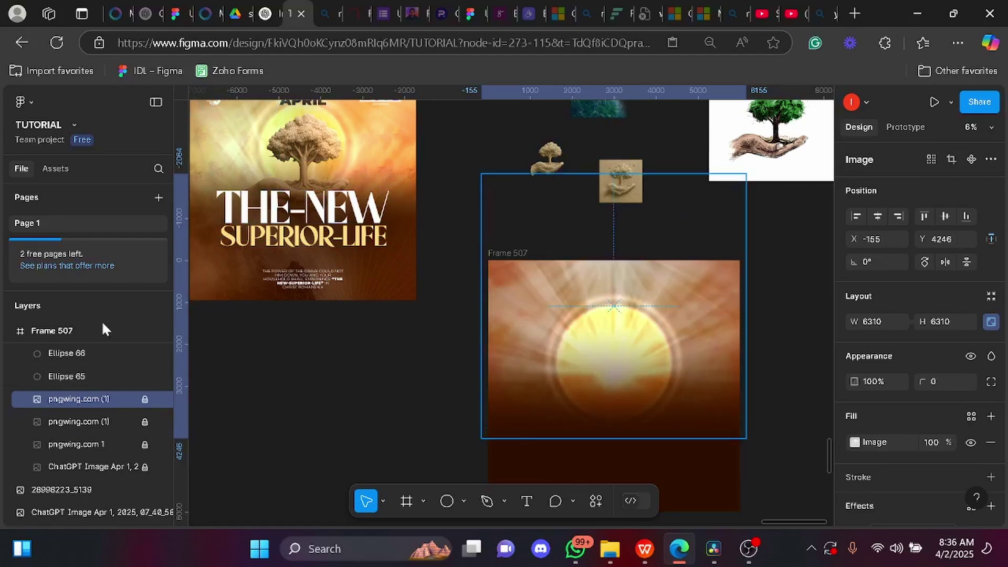
Step: Unlock the flipped light-rays copy and move it down over the whole frame, to X -155 and Y 6155
click(143, 399)
drag(668, 332, 671, 413)
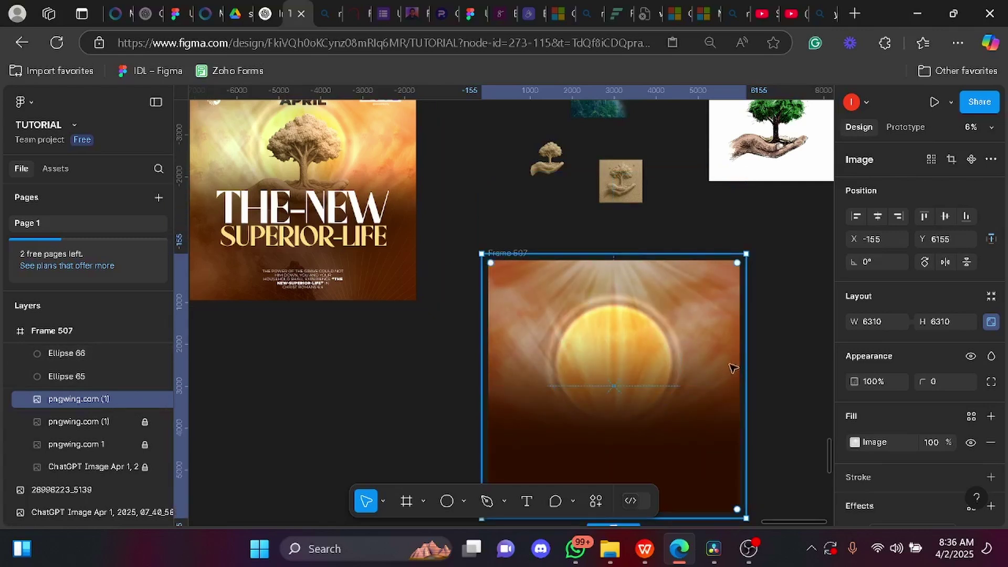
click(780, 365)
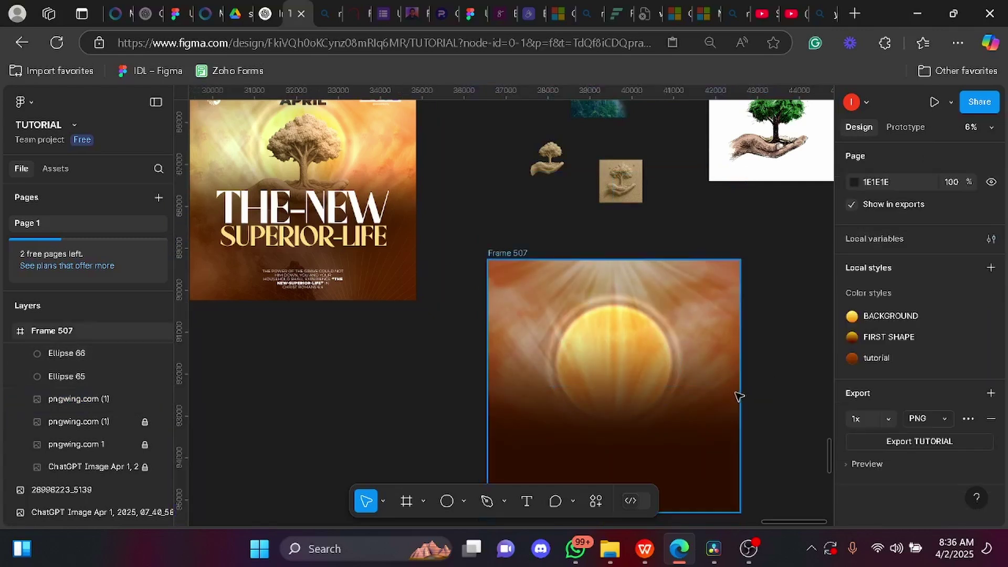
Step: Place the tree-in-hand cutout over the circle in Frame 507 at 3618 × 3618 and layer it beneath Rectangle 488
ctrl+scroll(738, 363, down, 3)
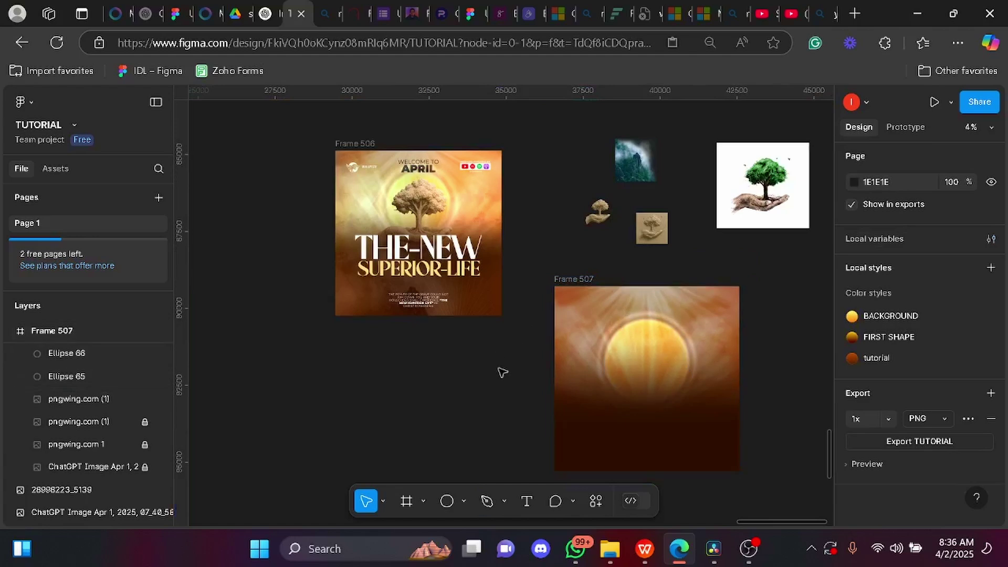
click(605, 215)
drag(611, 230, 702, 393)
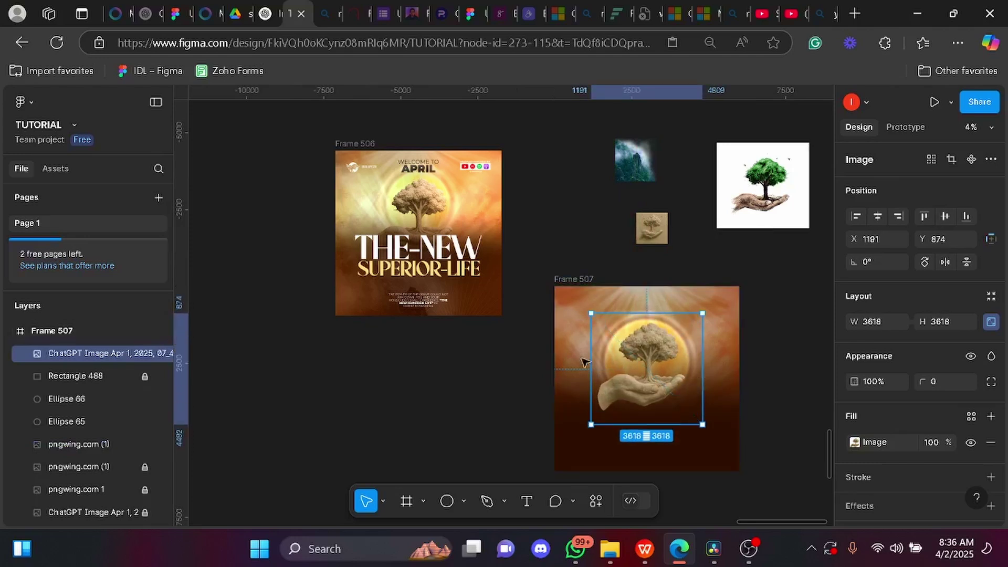
drag(96, 351, 95, 388)
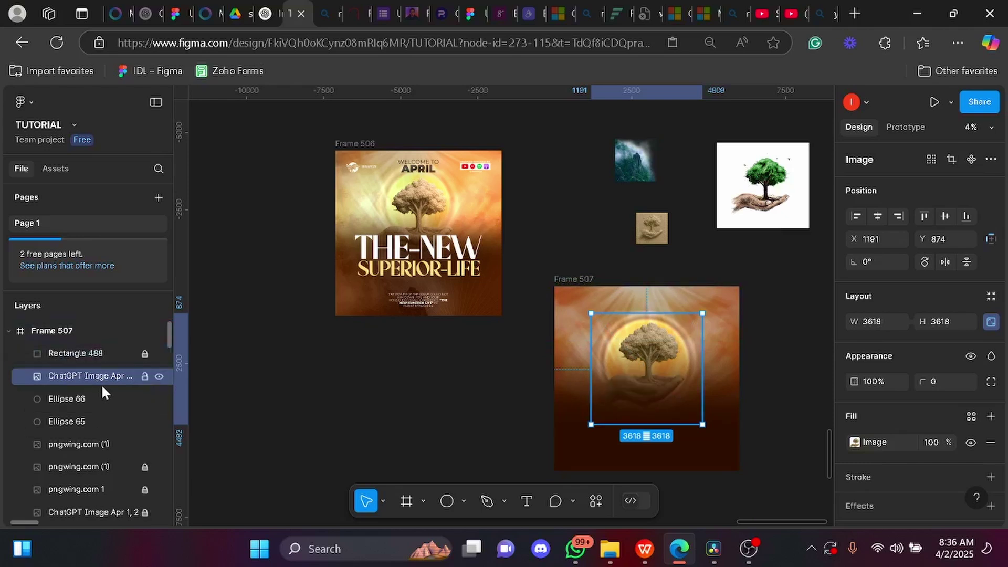
Step: Unlock the dark gradient rectangle, Rectangle 488, and move it down to Y 2171 to reveal more of the hand
click(96, 354)
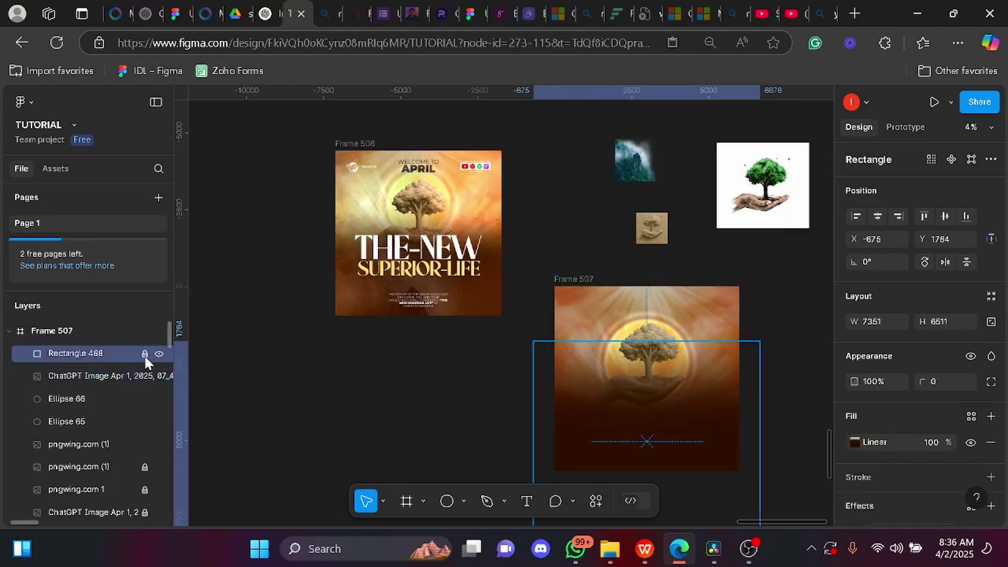
drag(650, 434, 653, 435)
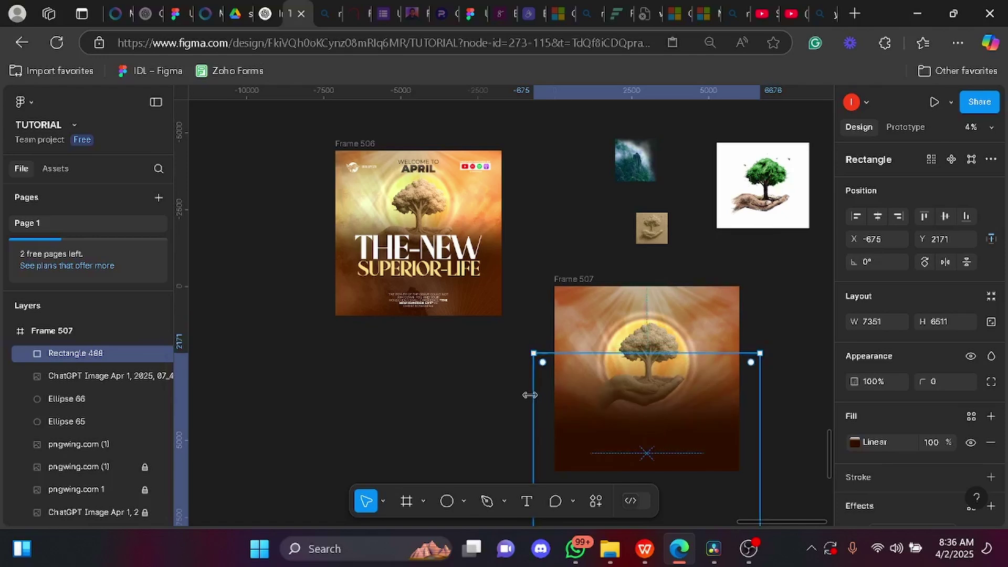
click(483, 386)
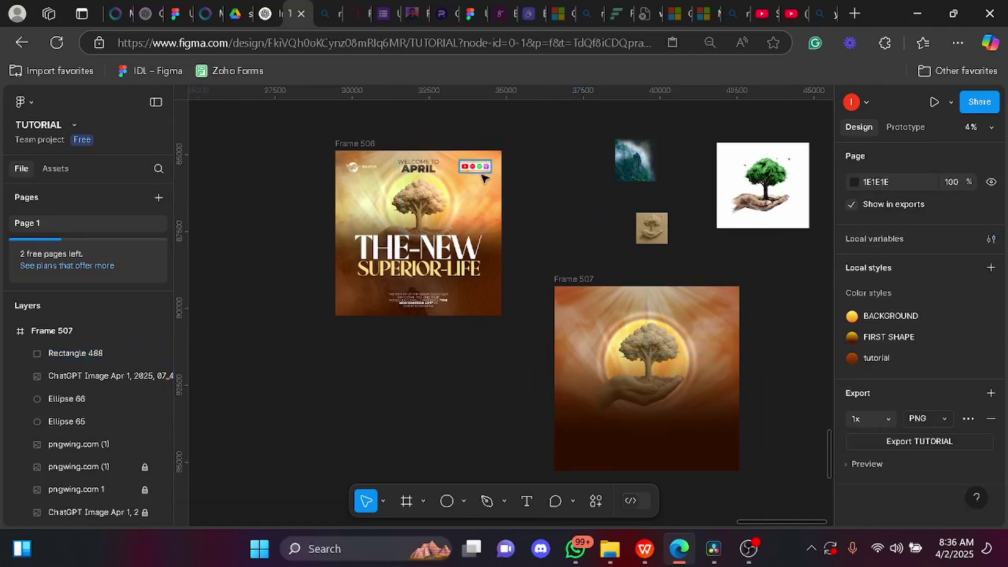
Step: Duplicate the dark gradient rectangle, narrow the copy to 2843 wide and rotate it to 45.41° over the flyer's lower-right area
click(682, 294)
click(604, 456)
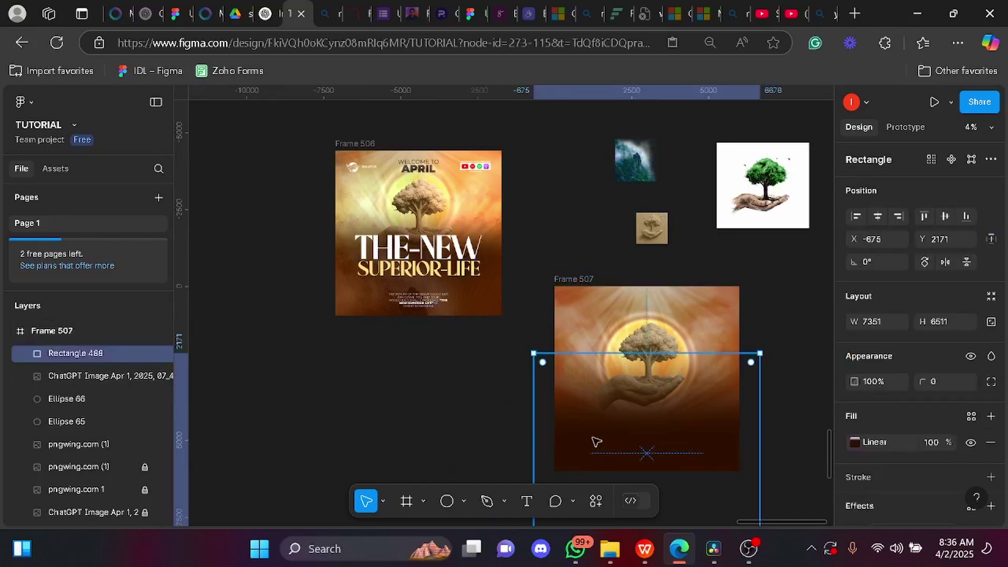
mouse_move(649, 432)
mouse_down()
mouse_move(598, 436)
mouse_move(662, 430)
mouse_up()
drag(678, 431, 667, 431)
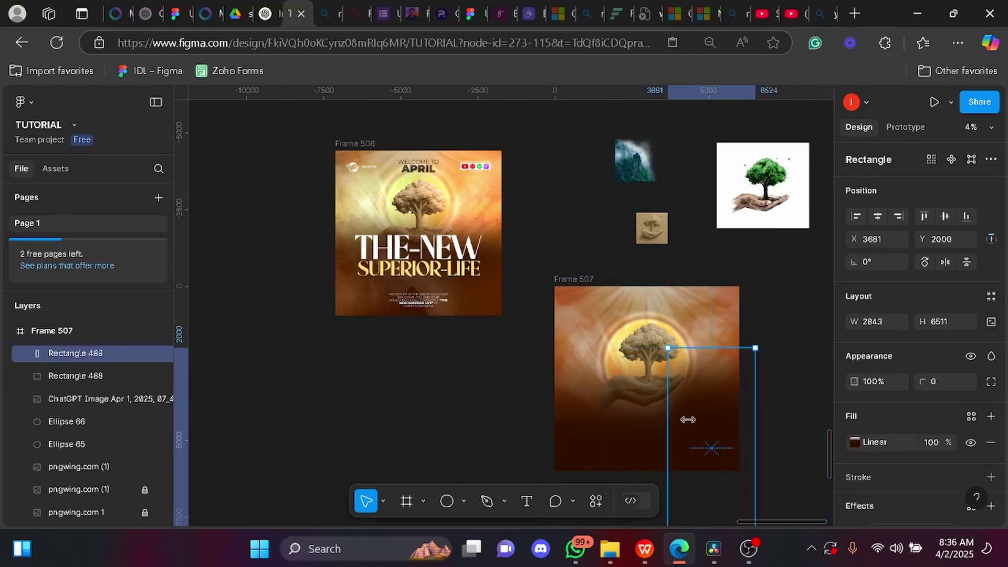
drag(770, 348, 714, 464)
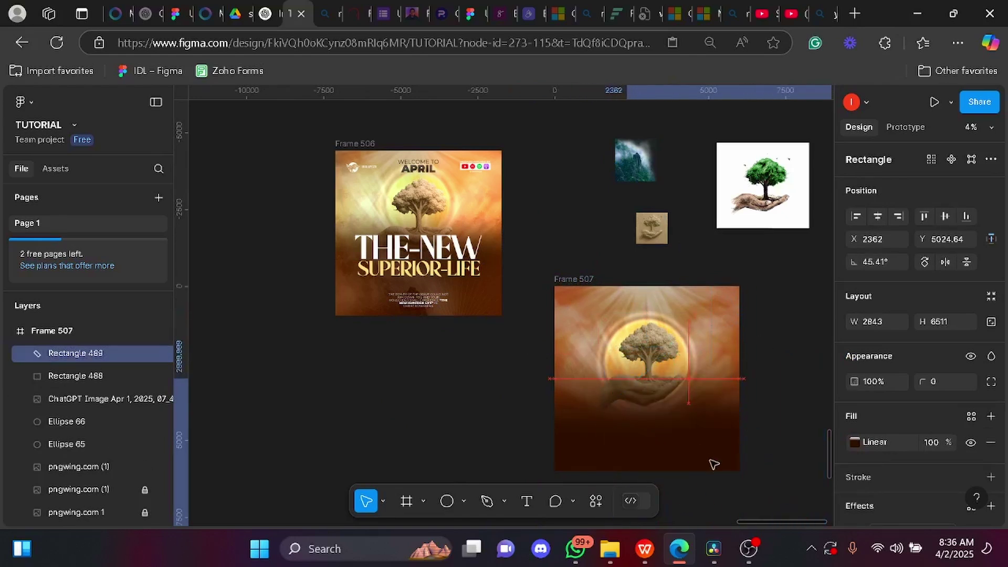
Step: Set the rotated rectangle's blend mode to Plus lighter and position it over the flyer's lower-right corner
click(991, 356)
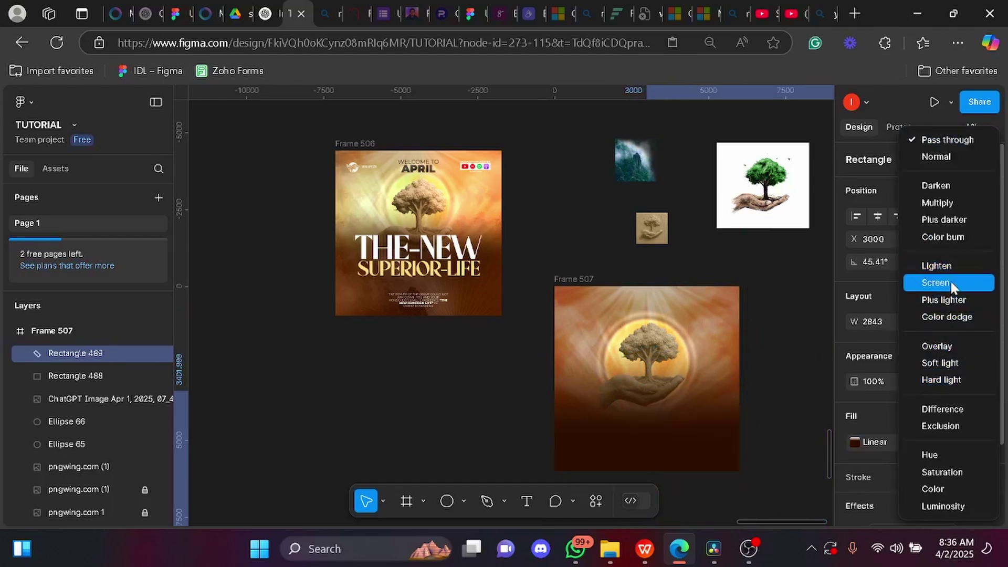
click(948, 299)
drag(754, 431, 599, 401)
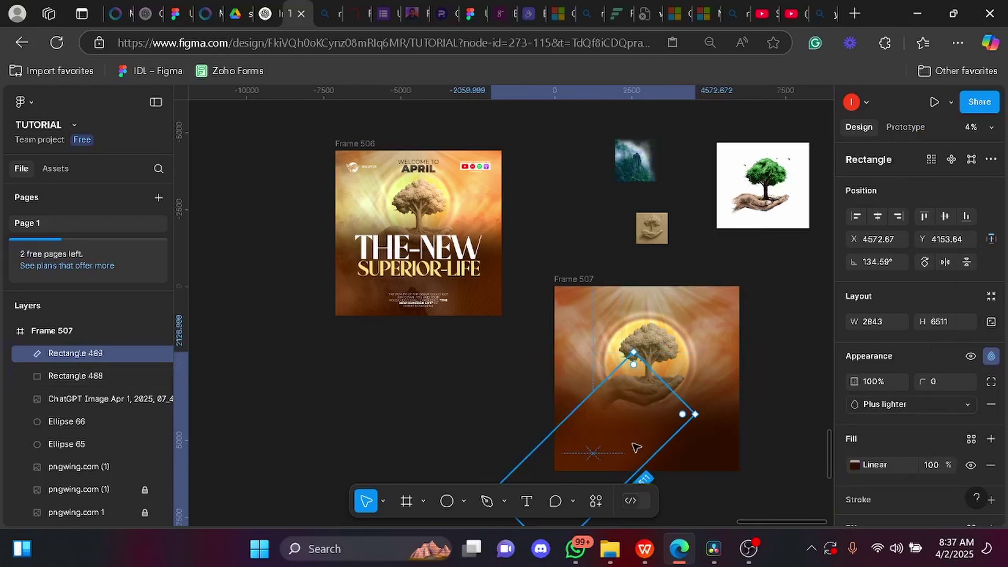
key(shift+h)
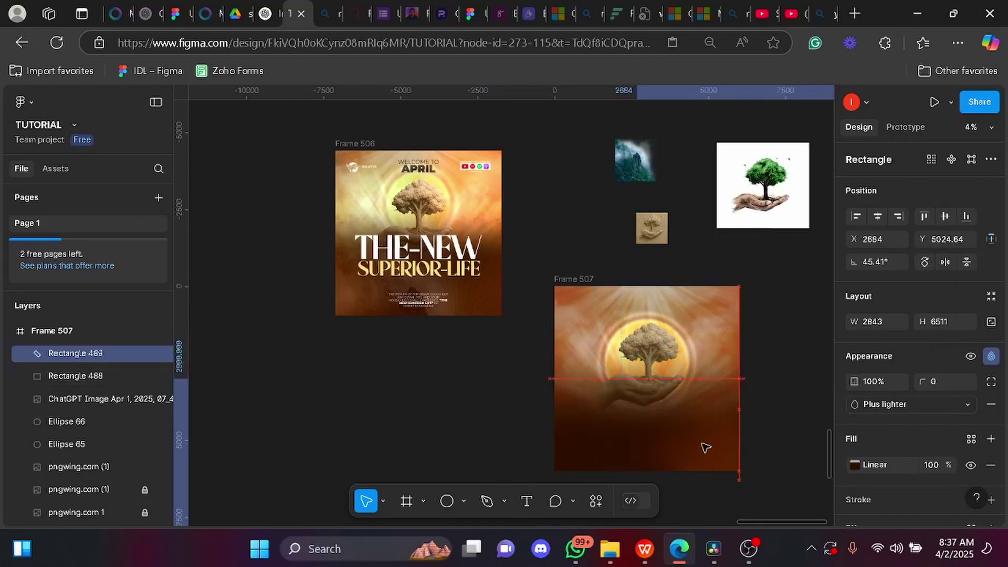
Step: Add a horizontally flipped copy of the rotated rectangle over the flyer's lower-left area, at X 4995.67 and Y 3115.64
drag(708, 447, 592, 406)
key(shift+h)
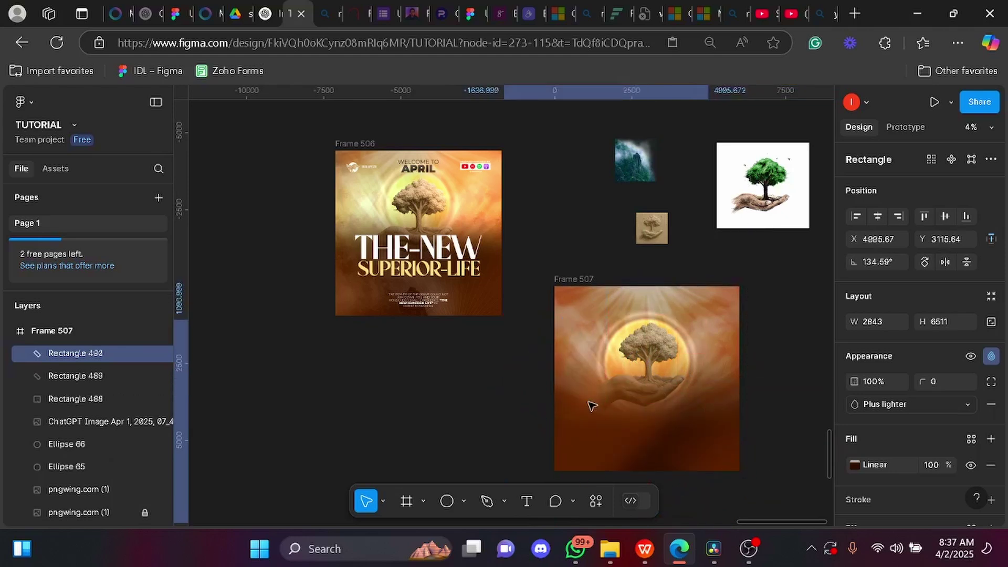
Step: Add a copy of the rotated rectangle, turned to -65.05°, over the flyer's upper-right area at X 8352.59, Y -2106
drag(674, 380, 718, 340)
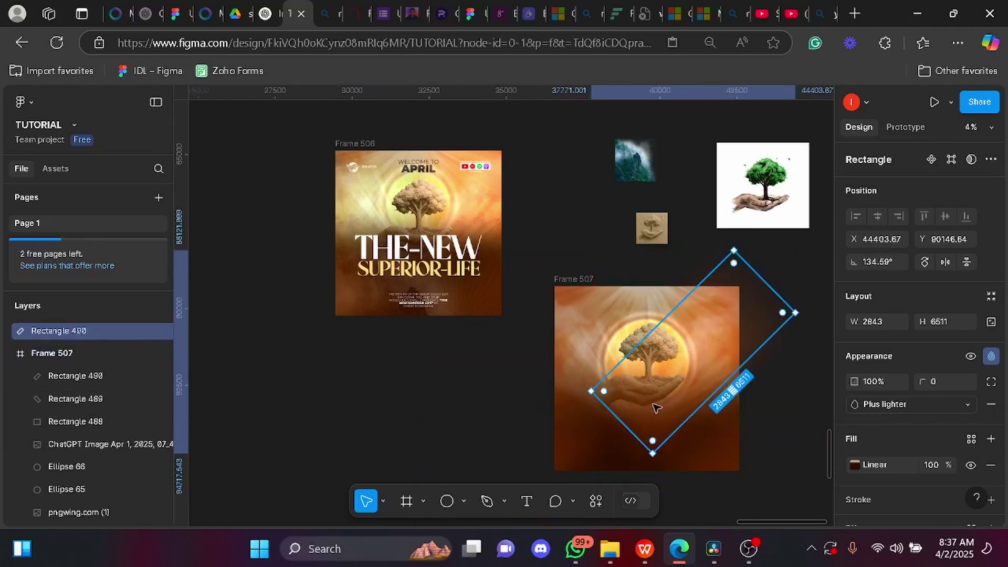
drag(656, 407, 731, 328)
key(shift+h)
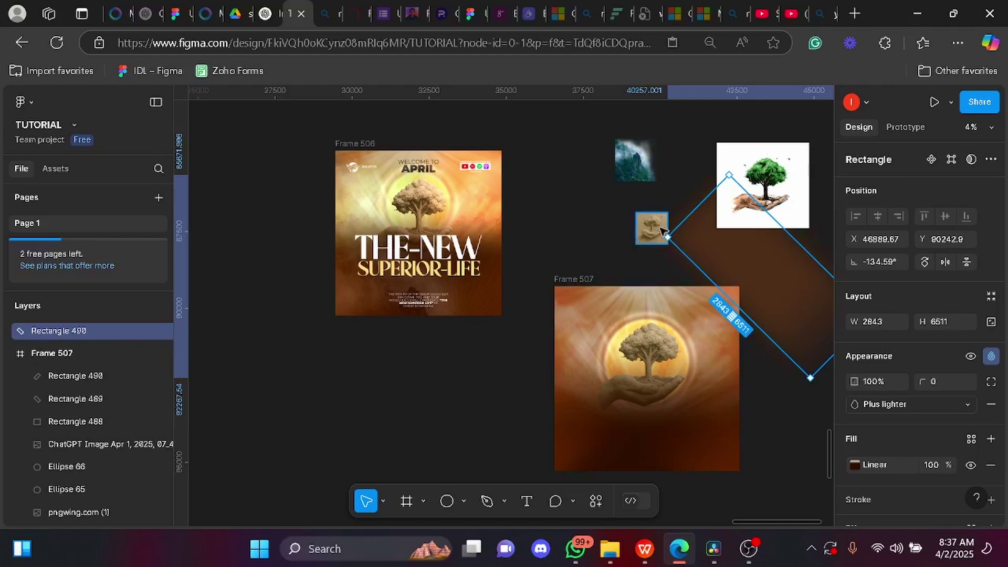
drag(661, 244, 744, 296)
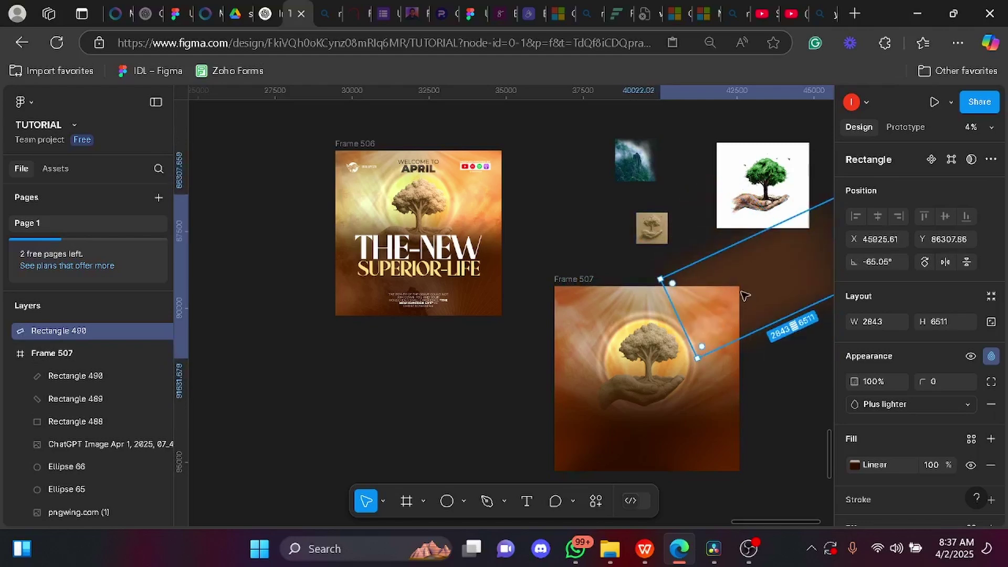
key(ctrl+x)
key(ctrl+v)
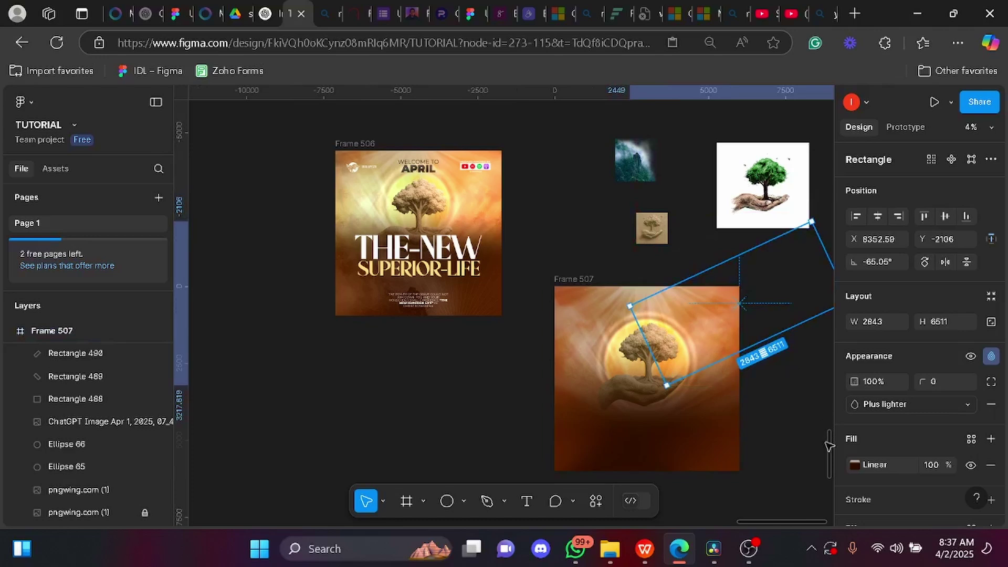
Step: Change the 32% gradient stop of the new upper-right rectangle to orange C45100
click(855, 465)
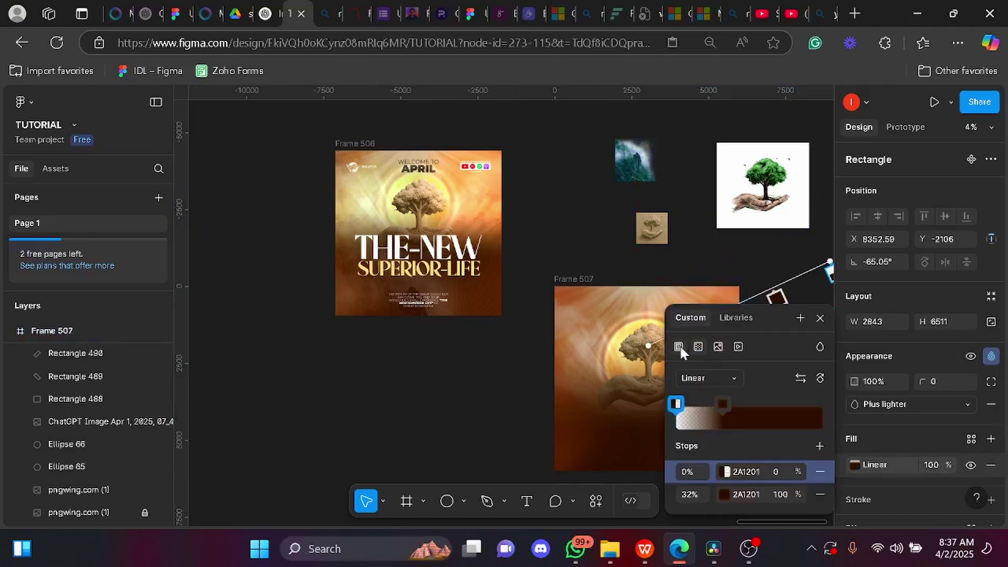
click(723, 495)
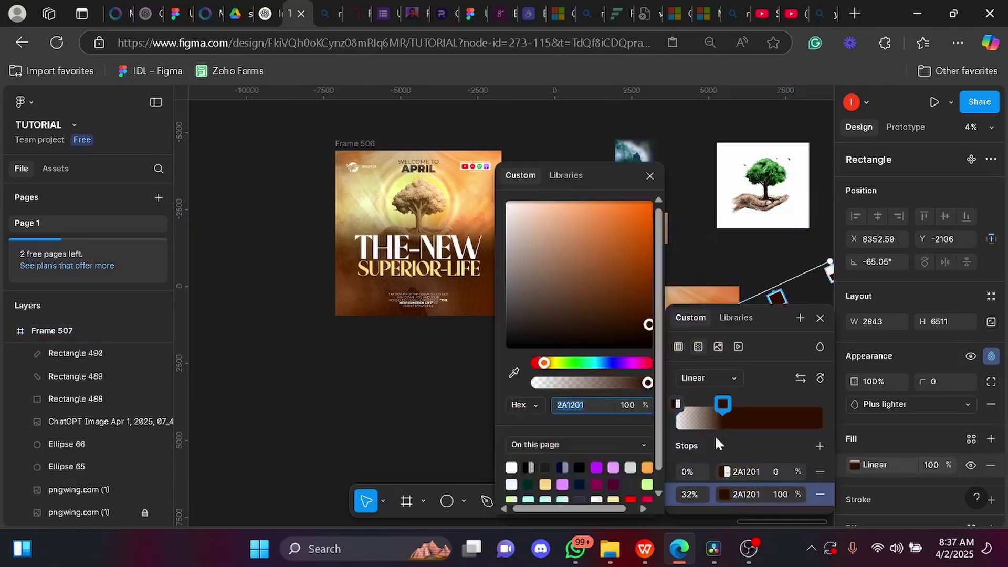
drag(616, 231, 654, 241)
click(649, 175)
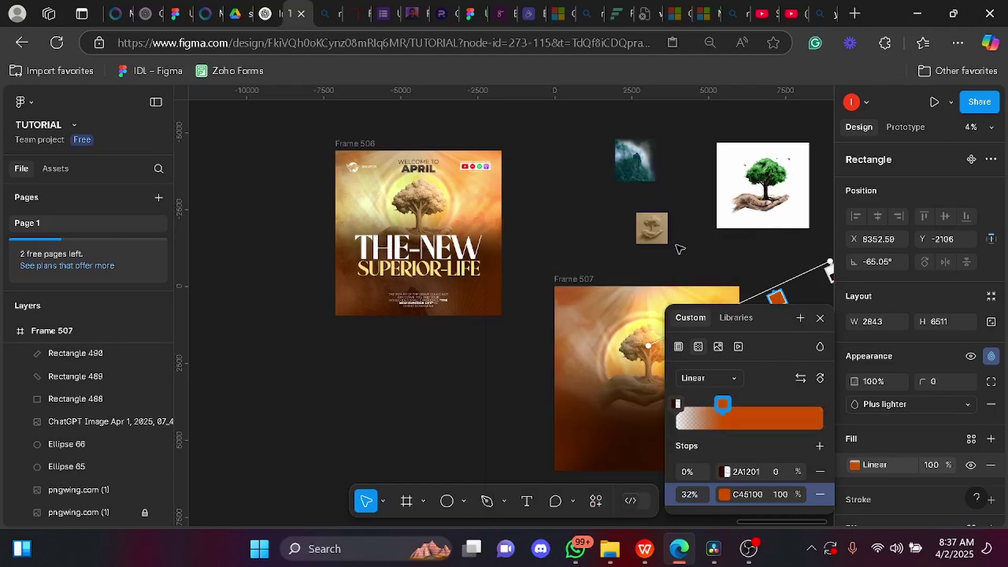
drag(745, 317, 415, 214)
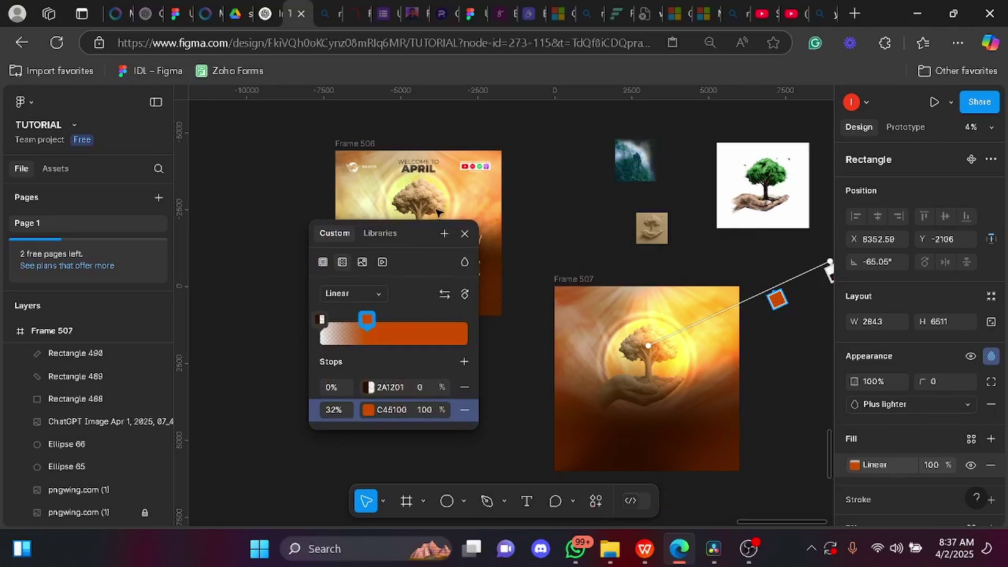
click(465, 234)
Step: Lower the orange gradient rectangle's opacity to 30% and shift it outward to X 9277.59
key(r)
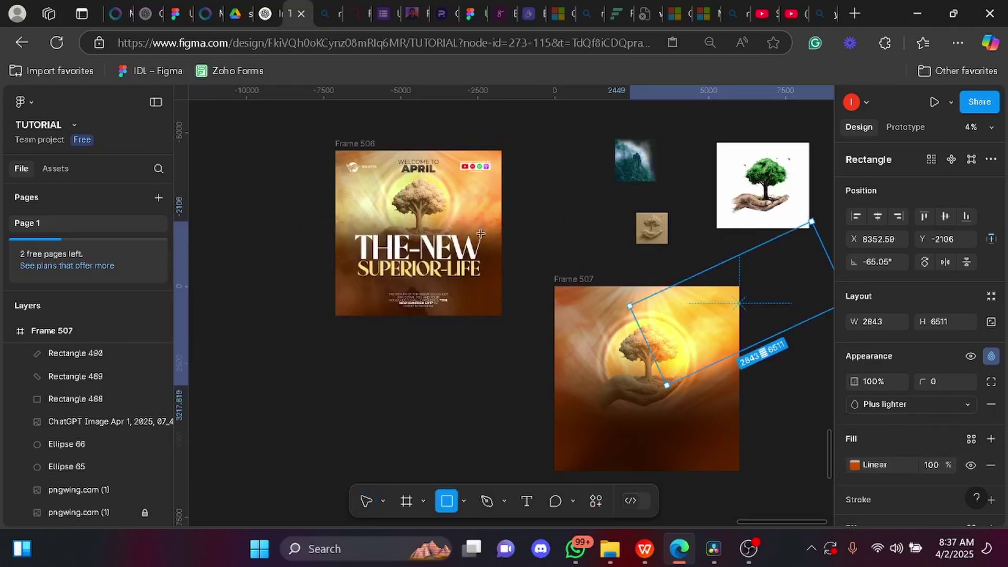
key(3)
key(5)
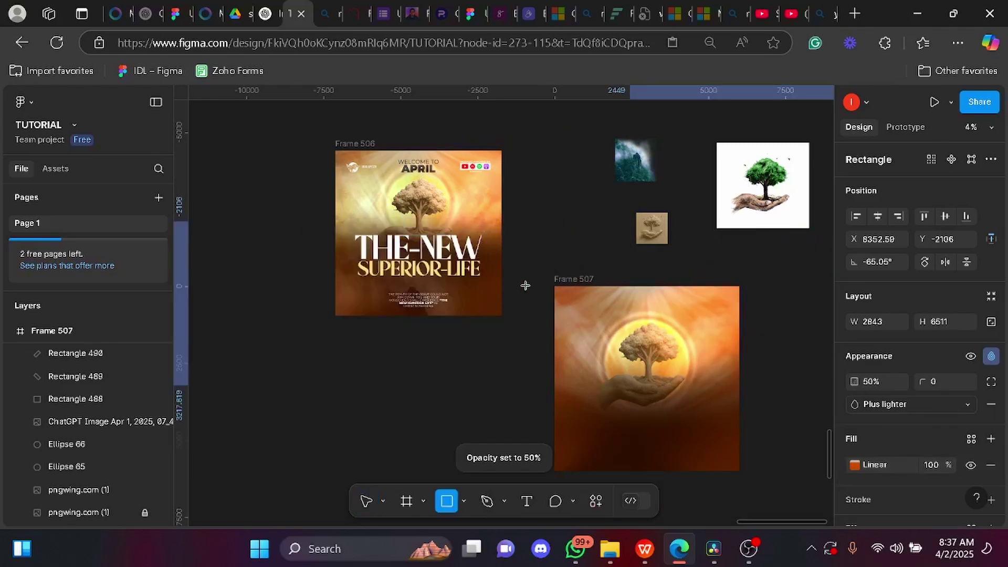
click(695, 329)
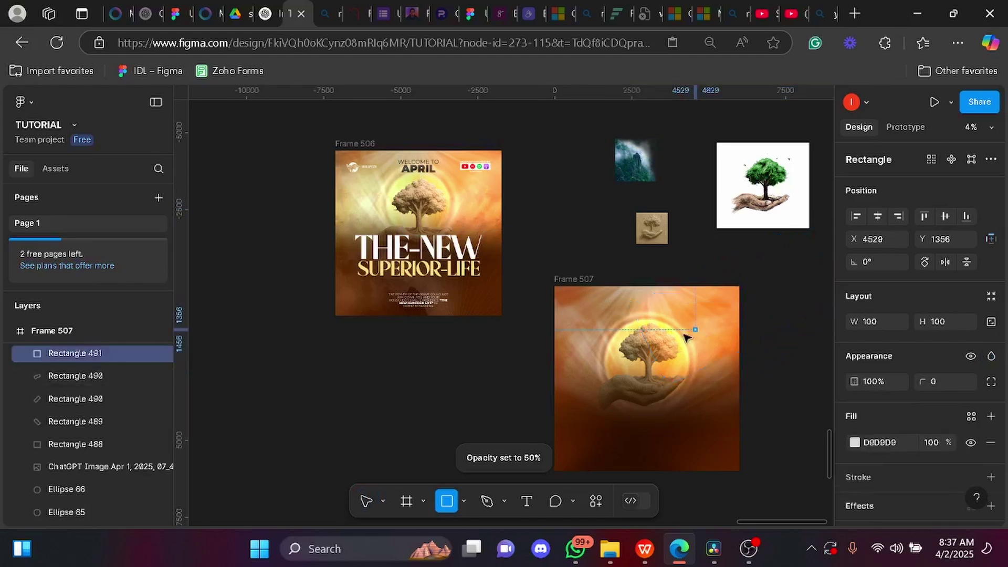
key(Escape)
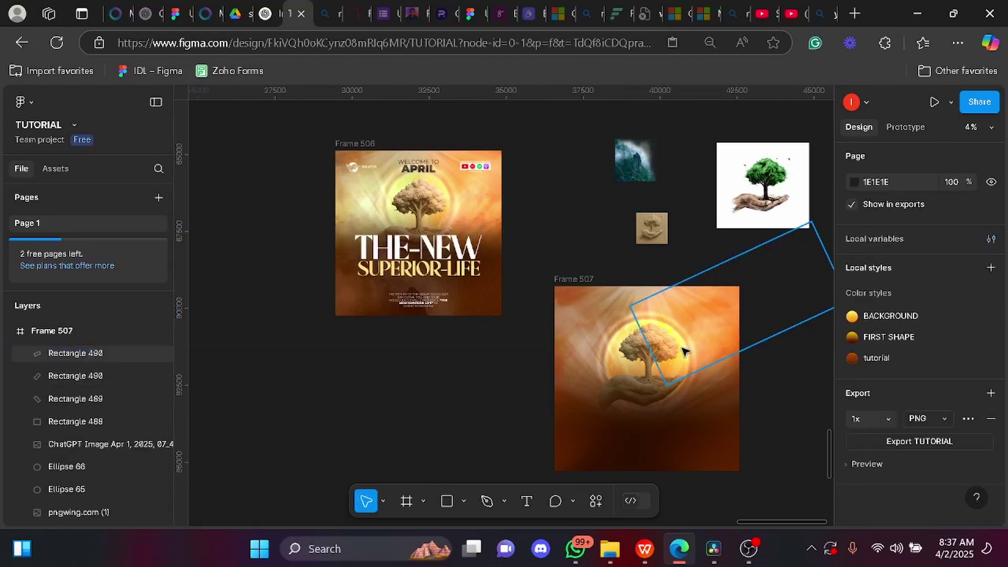
drag(701, 331, 707, 319)
key(3)
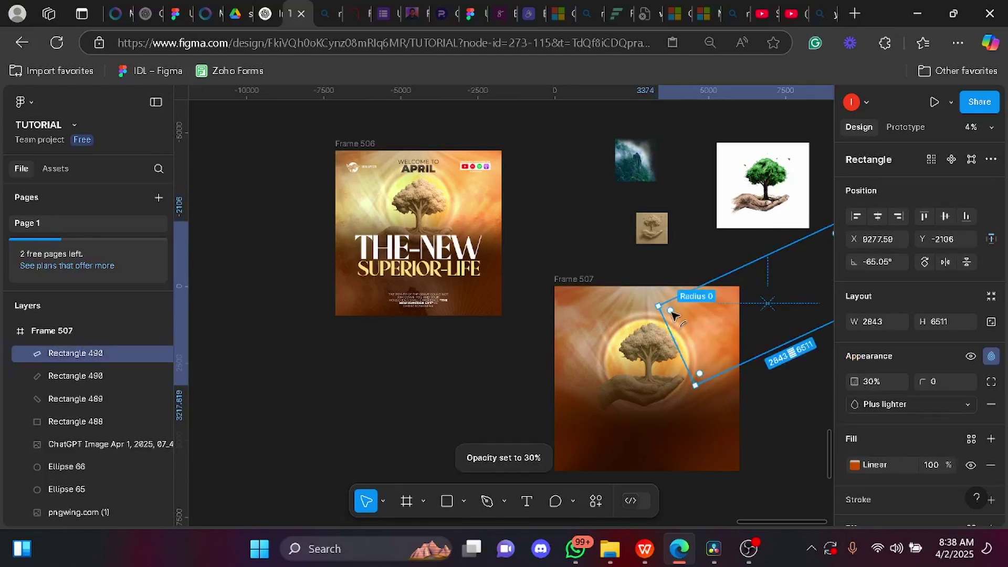
click(498, 363)
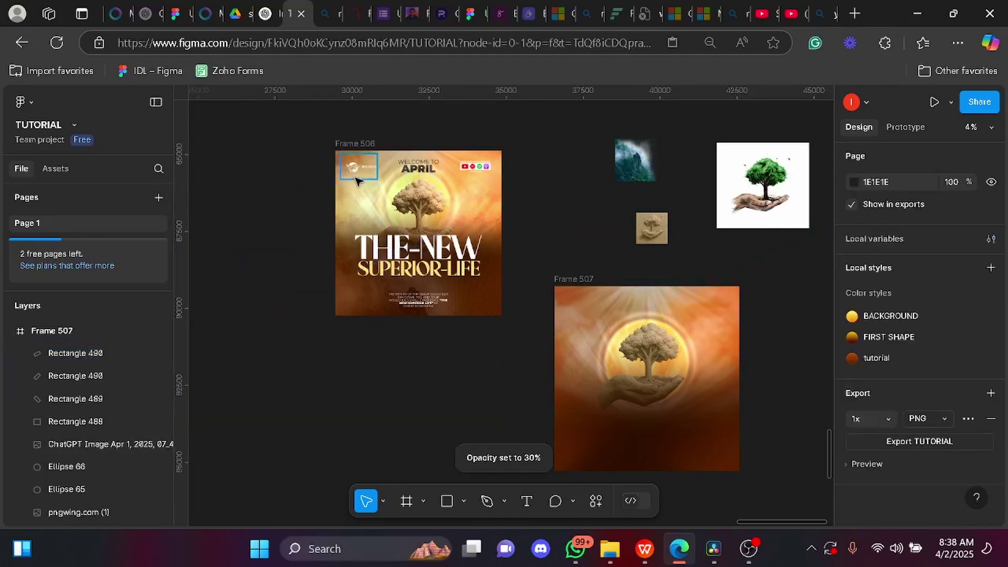
Step: Copy the mint gradient Rectangle 486 from Frame 506 to Frame 507's left side at X 3349.51, Y 3266.94, layered below the ChatGPT image
click(366, 203)
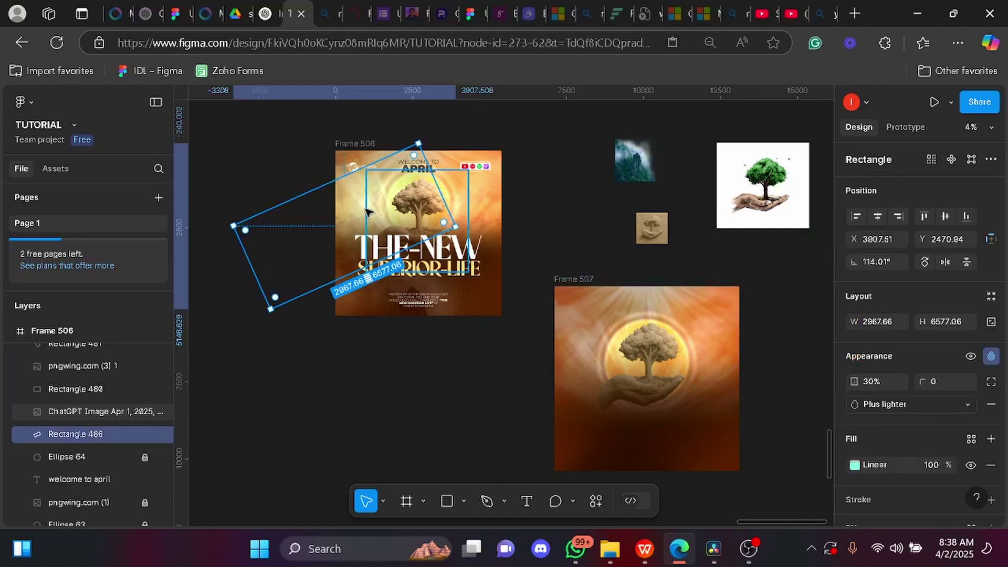
click(854, 466)
click(820, 318)
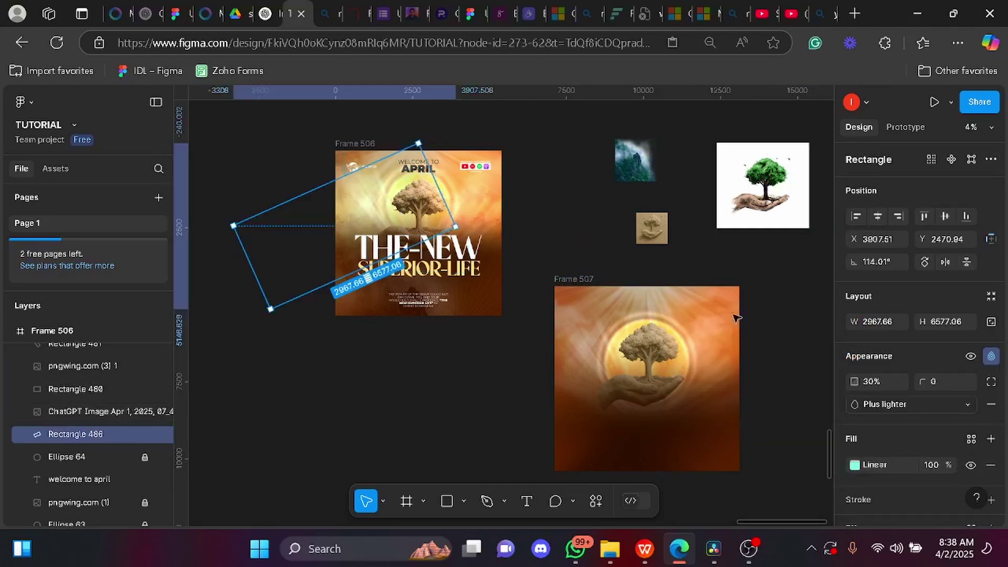
drag(366, 218, 577, 386)
drag(77, 353, 93, 466)
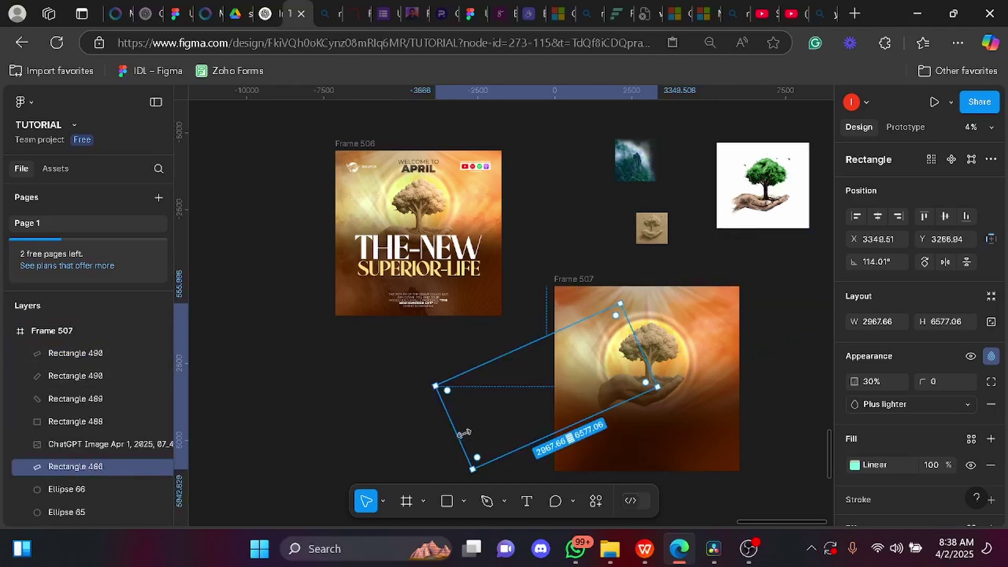
click(563, 236)
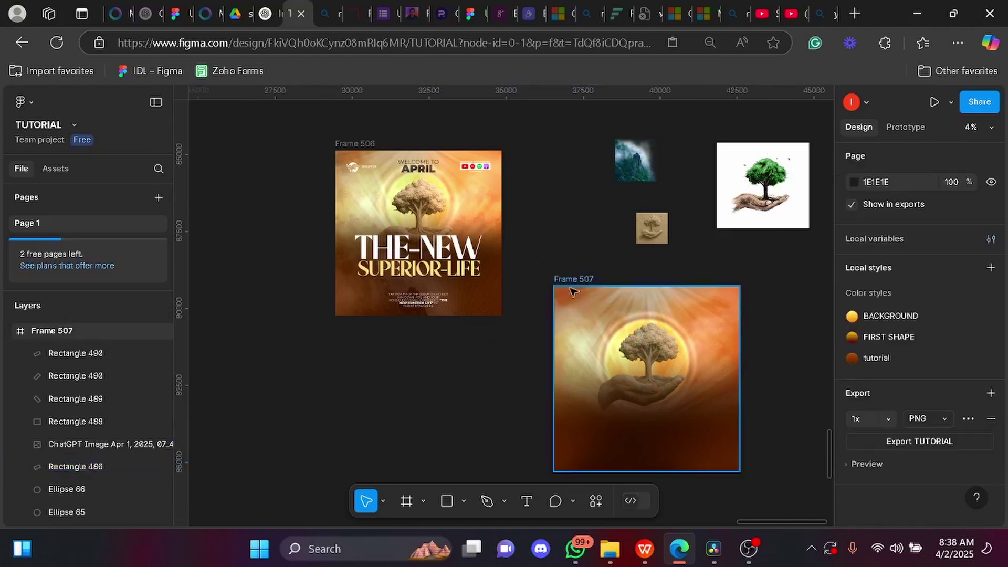
Step: Place the mountain image over the flyer's lower half, 6288 × 6518 at X -155, Y 3000, layered directly above Rectangle 488
scroll(593, 231, down, 3)
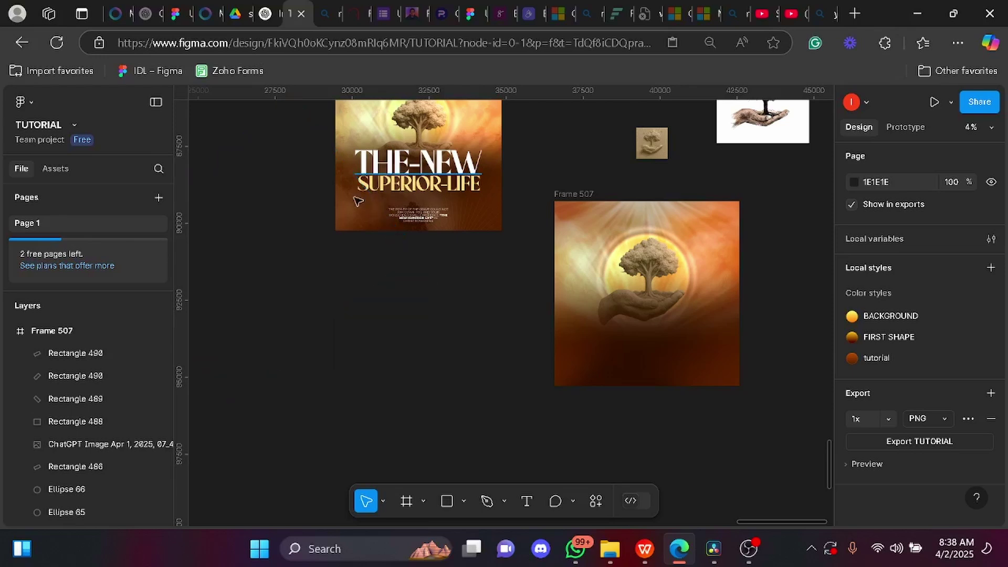
scroll(601, 205, up, 3)
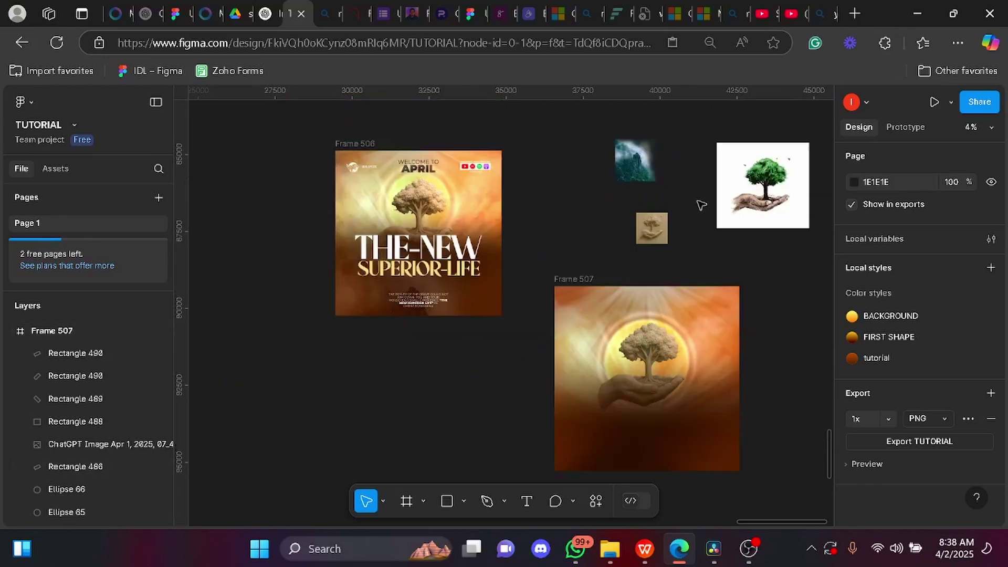
click(631, 165)
drag(638, 160, 777, 424)
drag(685, 383, 564, 399)
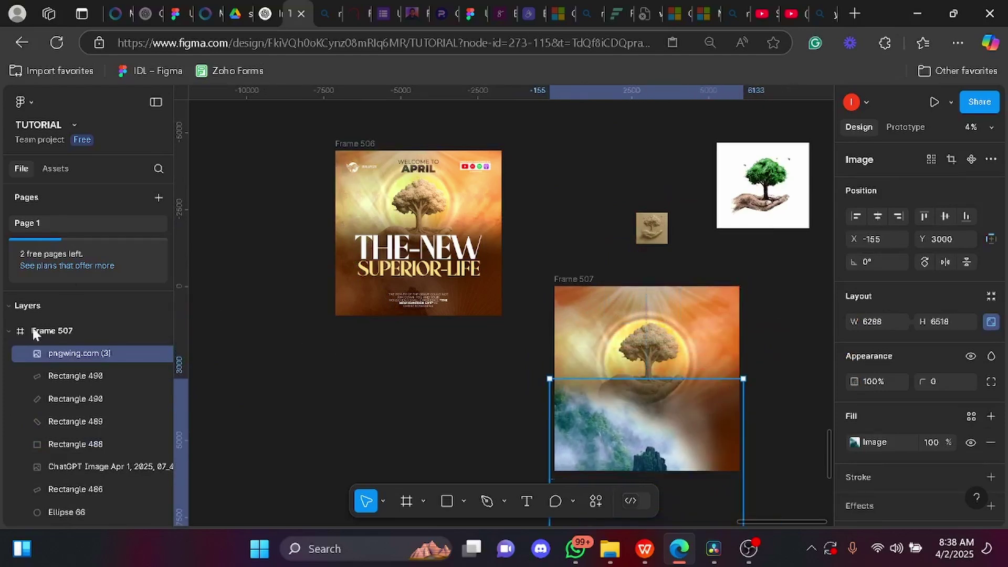
drag(65, 348, 105, 418)
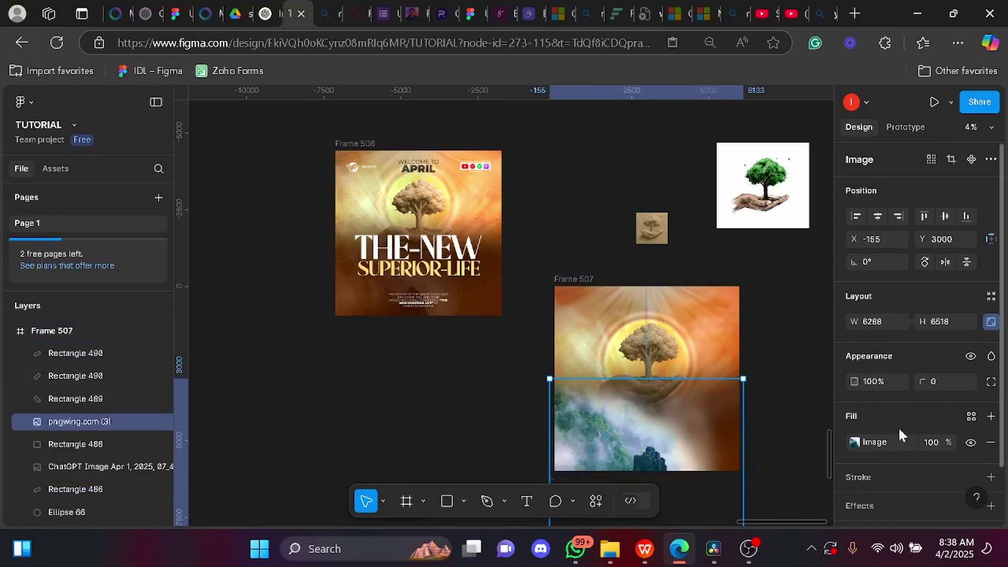
Step: Set the mountain image's blend mode to Hard light and its opacity to 3%
click(990, 357)
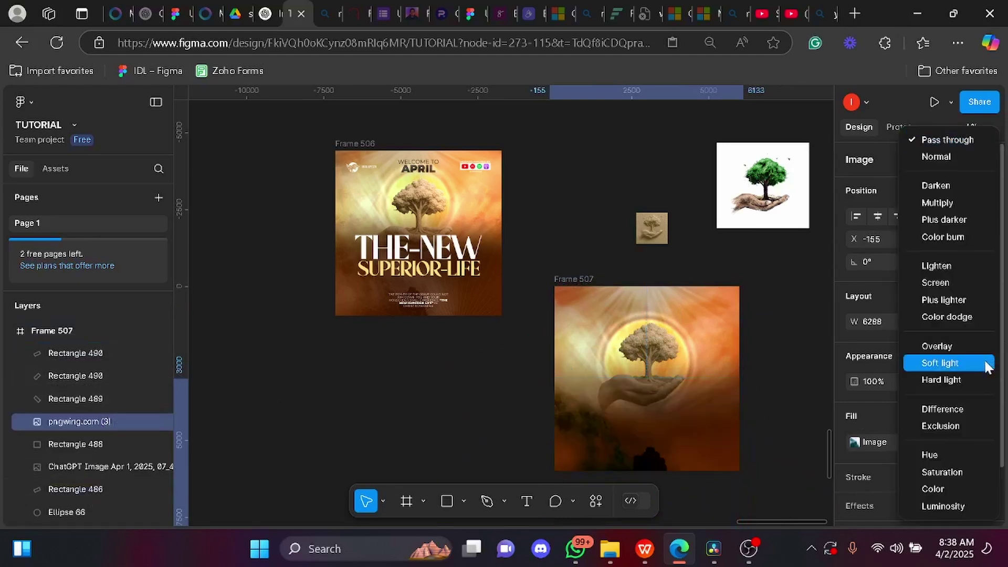
click(942, 381)
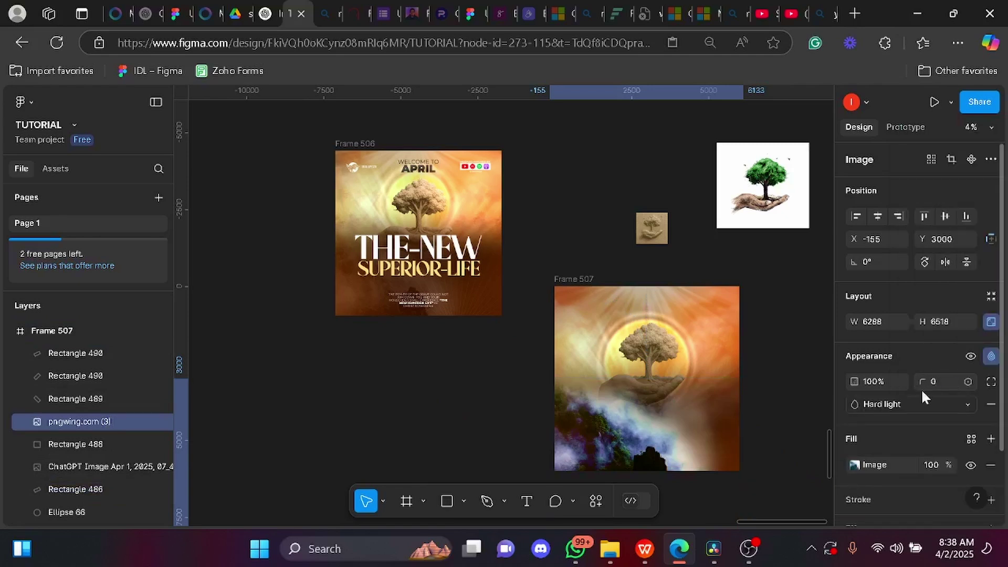
key(2)
key(1)
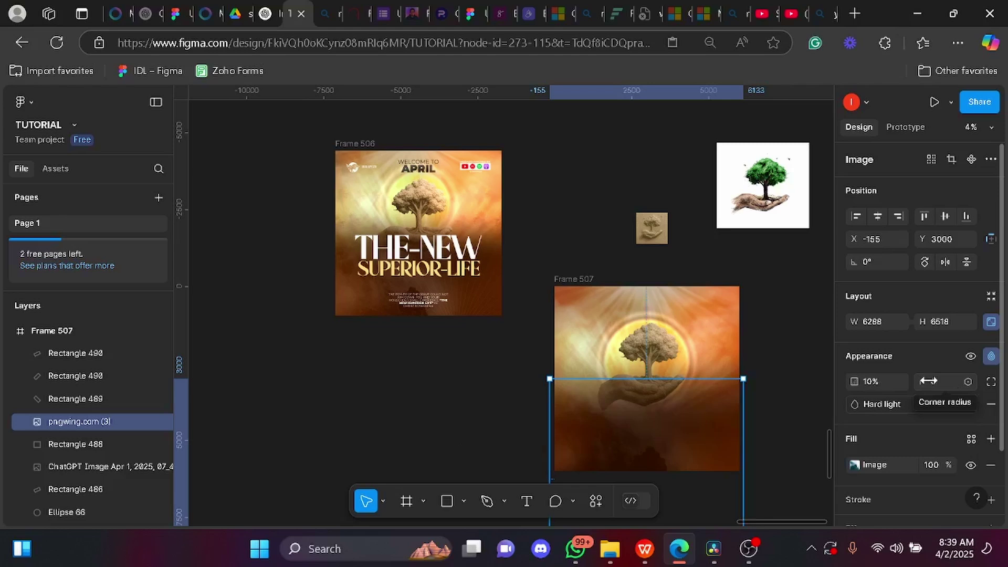
key(0)
key(3)
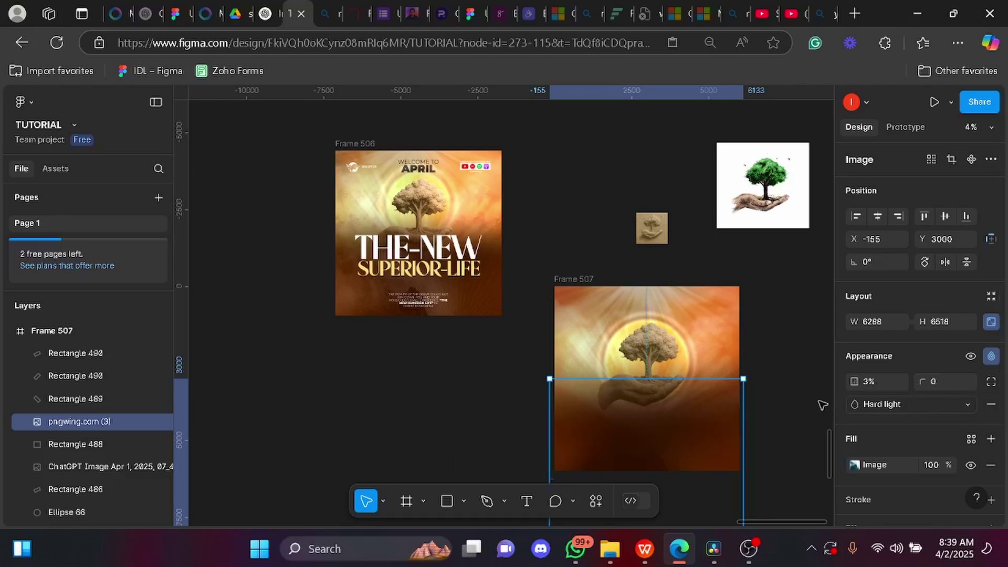
click(804, 437)
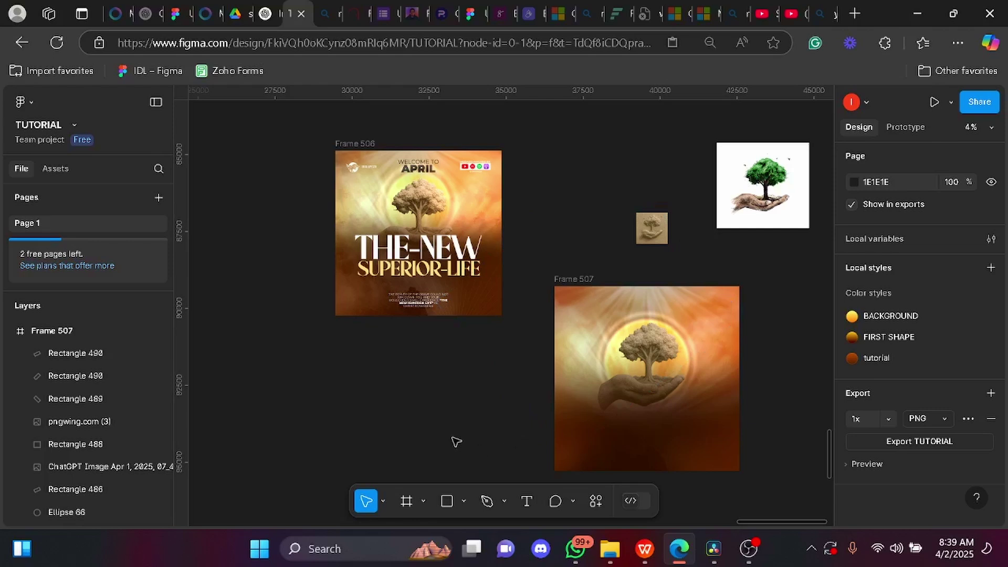
Step: Draw a star about 2365 × 2365 beside the flyer and give it 60 points with an 8.3% ratio
click(464, 501)
click(506, 450)
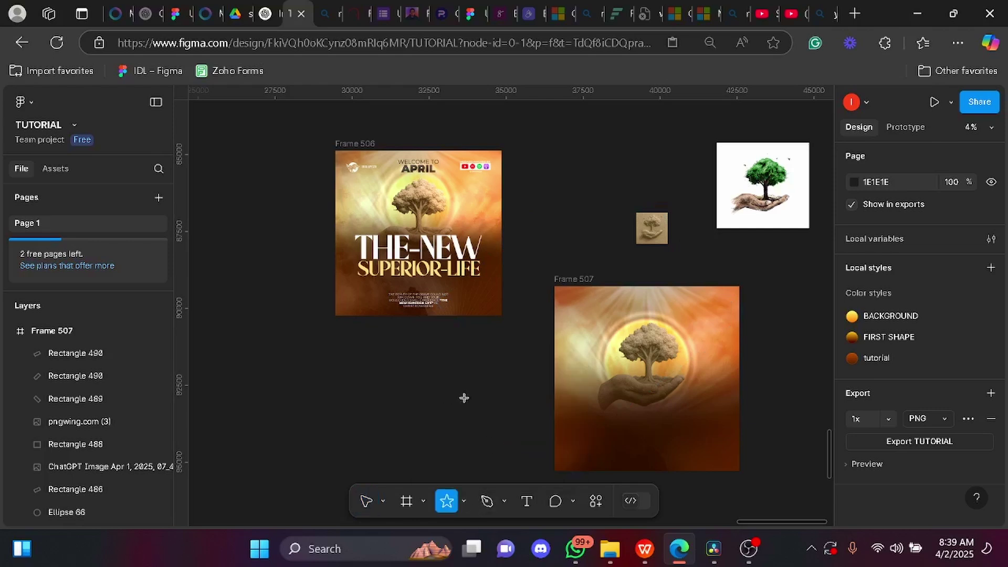
drag(465, 379, 538, 451)
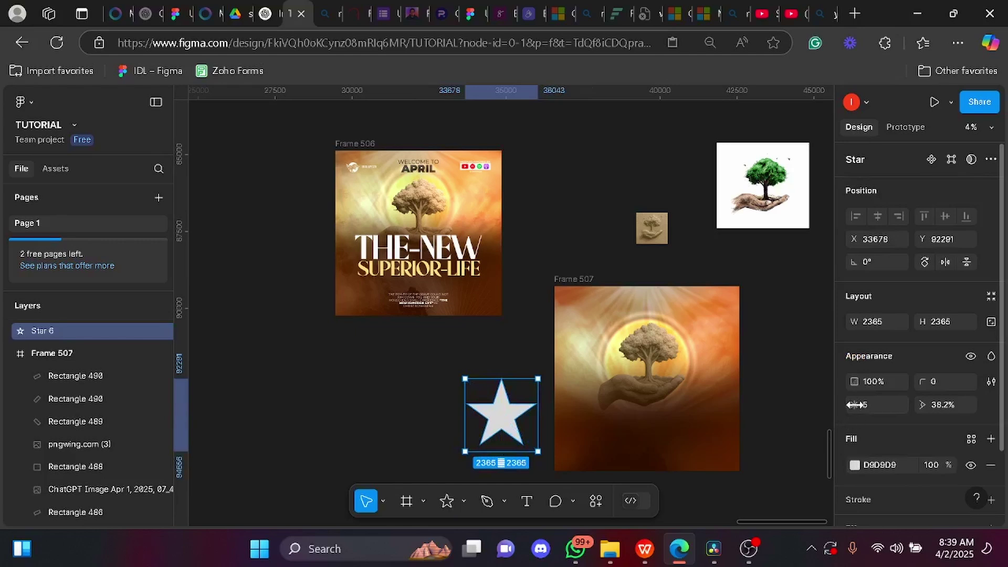
mouse_move(854, 404)
mouse_down()
mouse_move(181, 427)
mouse_move(268, 386)
mouse_up()
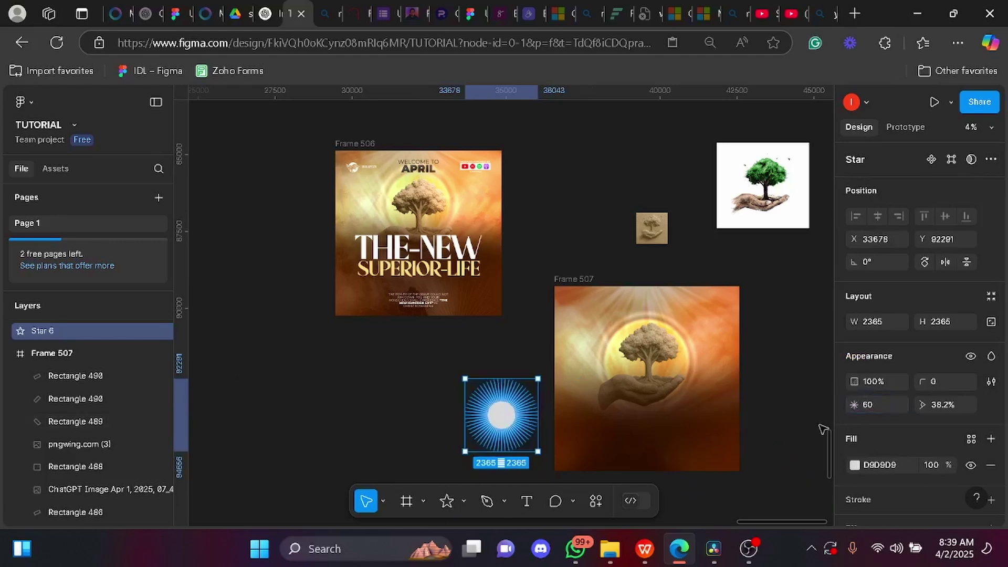
drag(922, 404, 717, 461)
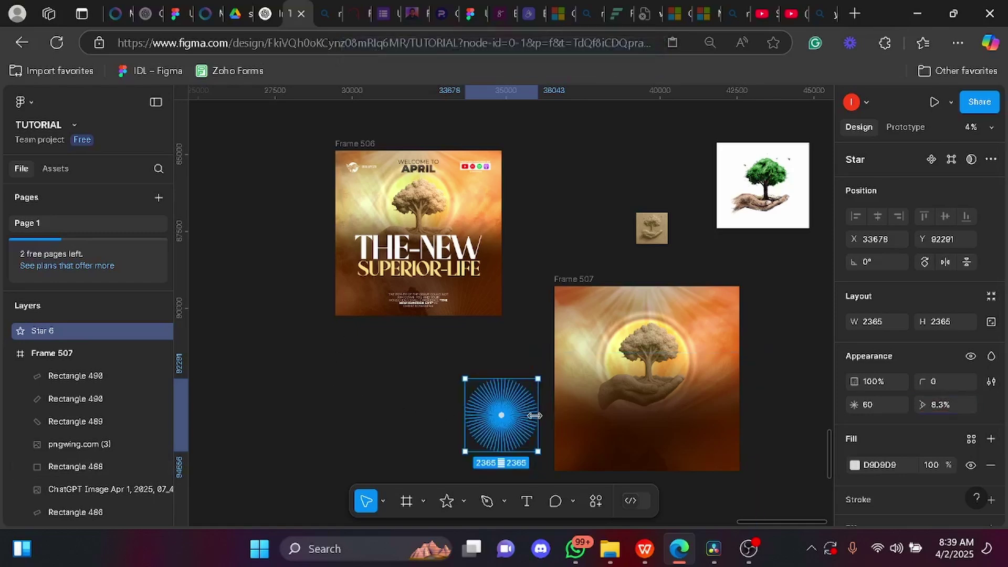
Step: Enlarge the starburst to 6480 × 6480 over the flyer's lower-right corner at X 2333, Y 3276, and lock it at 10% opacity
drag(534, 415, 617, 415)
drag(512, 384, 604, 453)
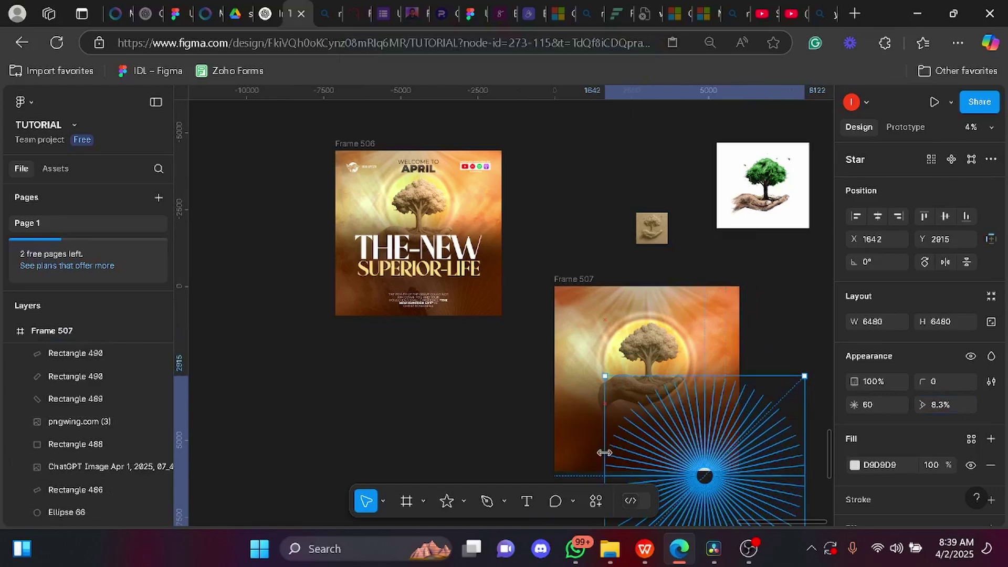
drag(677, 434, 710, 451)
key(1)
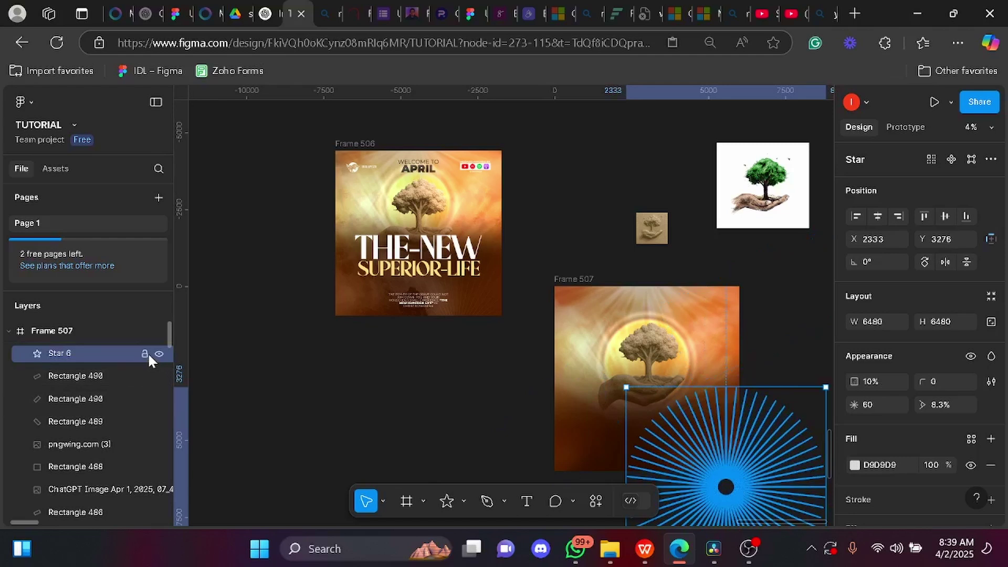
click(452, 426)
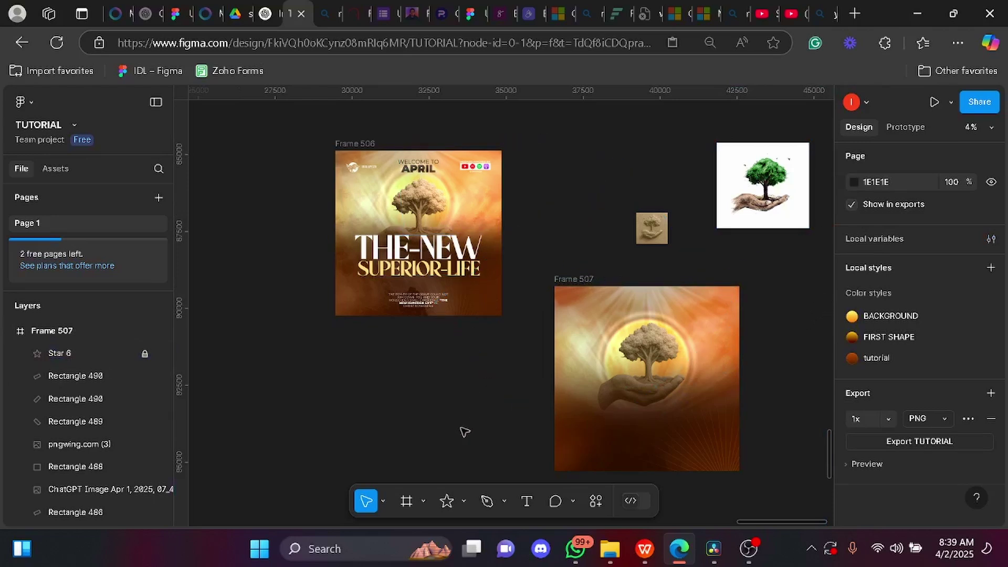
Step: Add a text layer reading "the new" in Keystone Regular, size 1062.77, on the empty canvas beside the new flyer
click(527, 501)
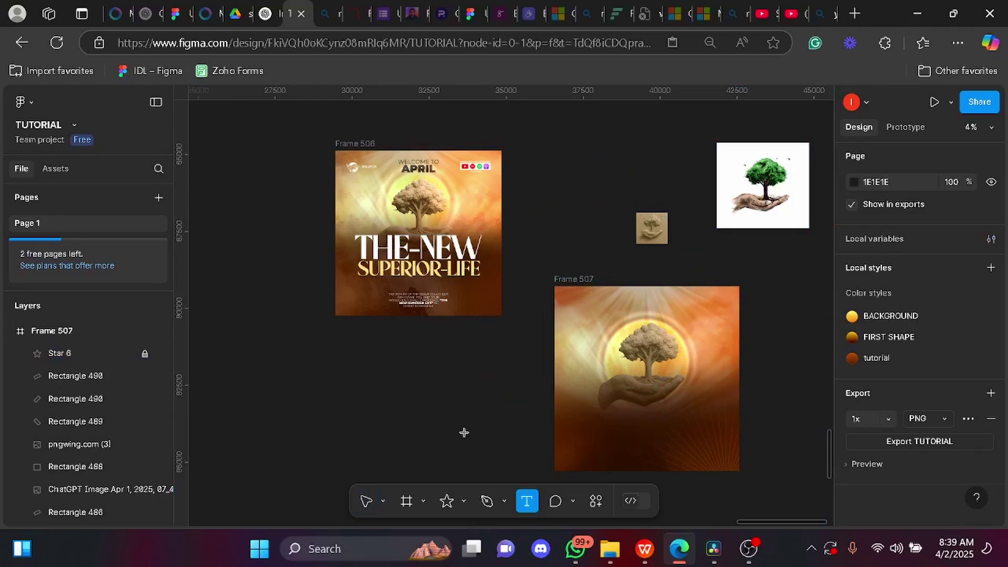
click(499, 381)
text(the)
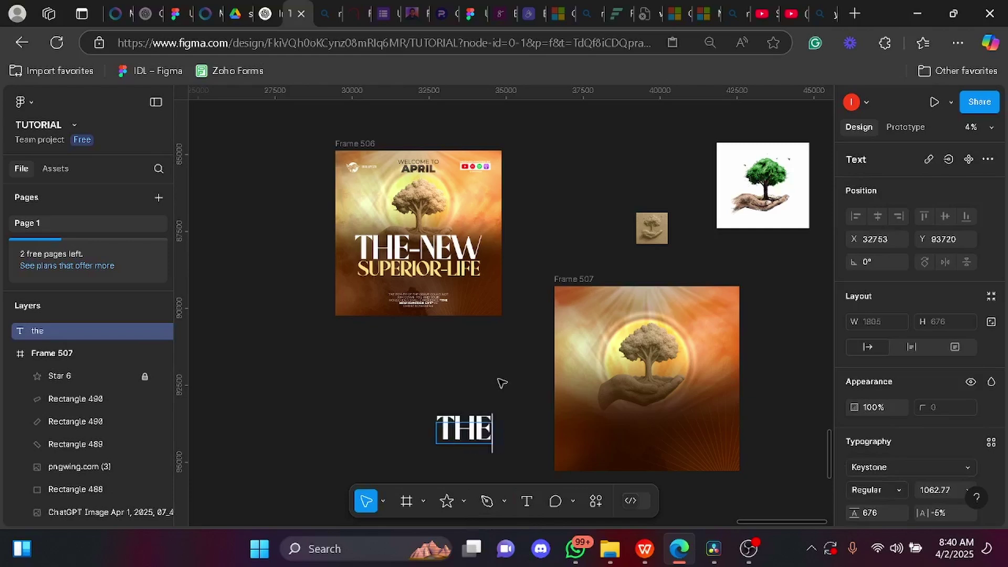
text( new)
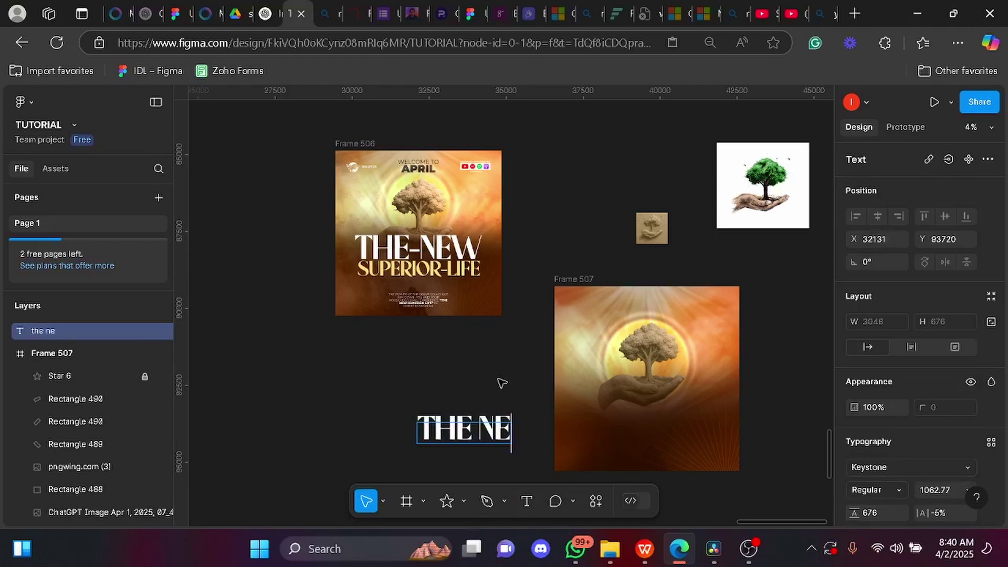
key(Escape)
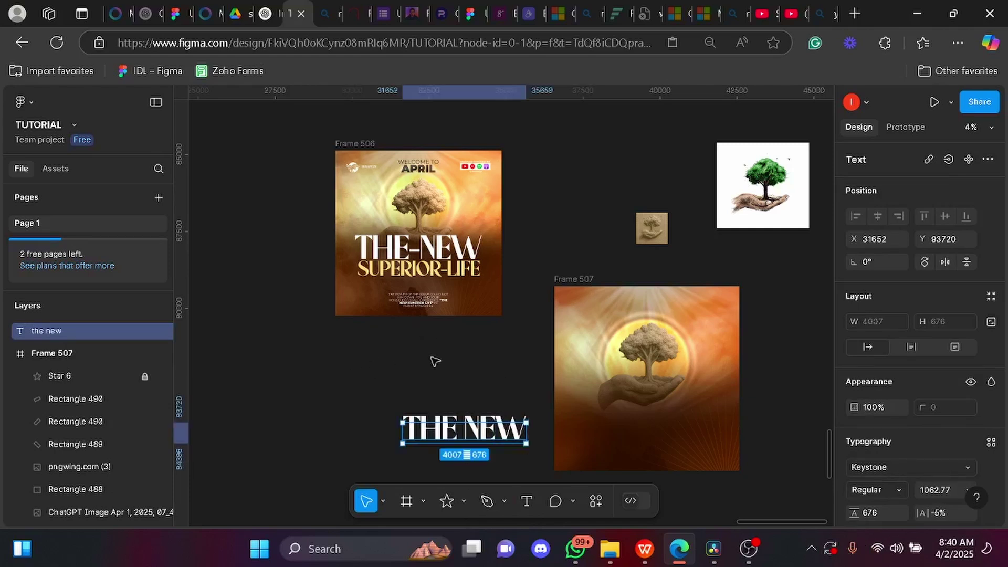
Step: Replace the space in the title with a hyphen to read "the-new", and check its font among the installed fonts
double_click(465, 430)
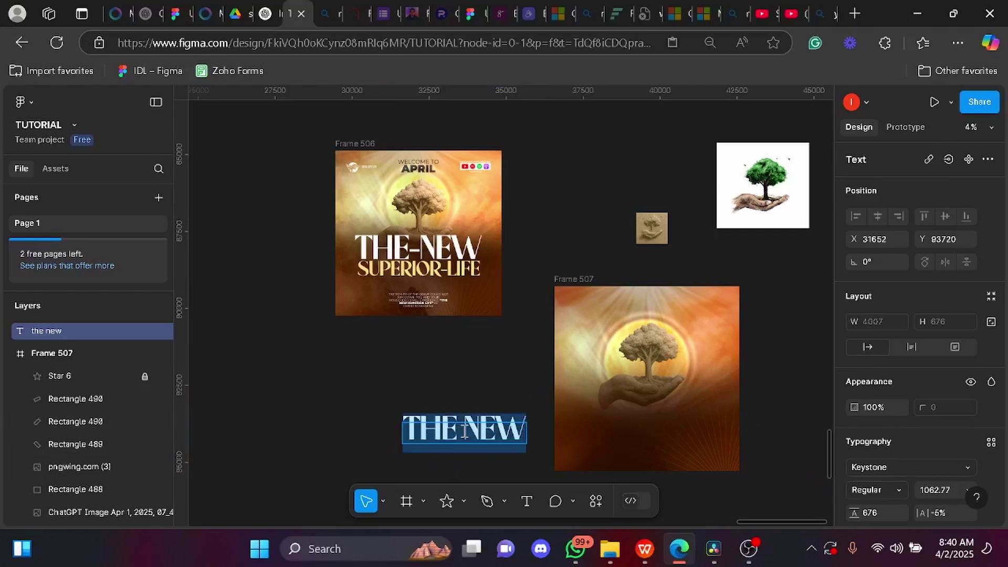
click(465, 430)
key(BackSpace)
text(-)
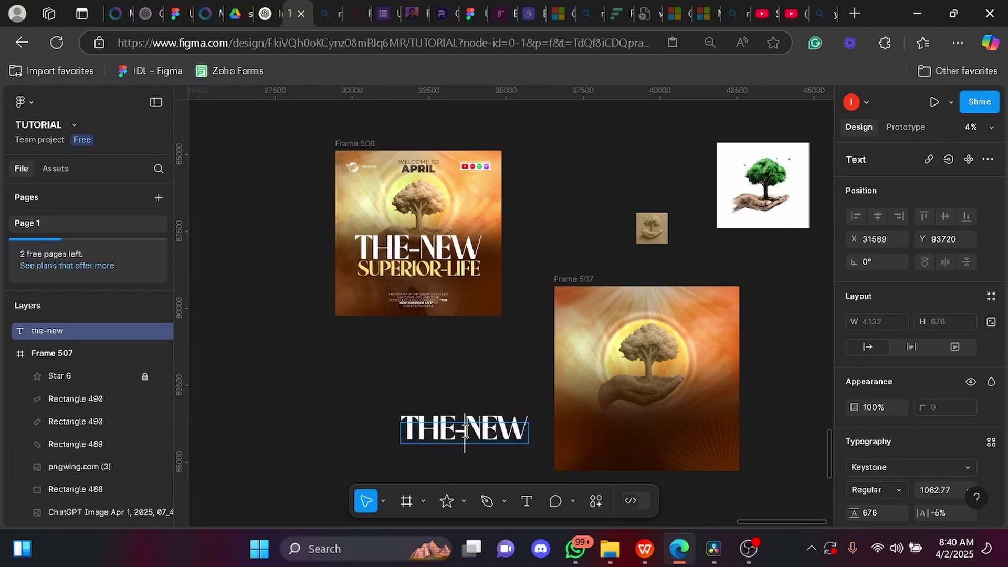
key(Escape)
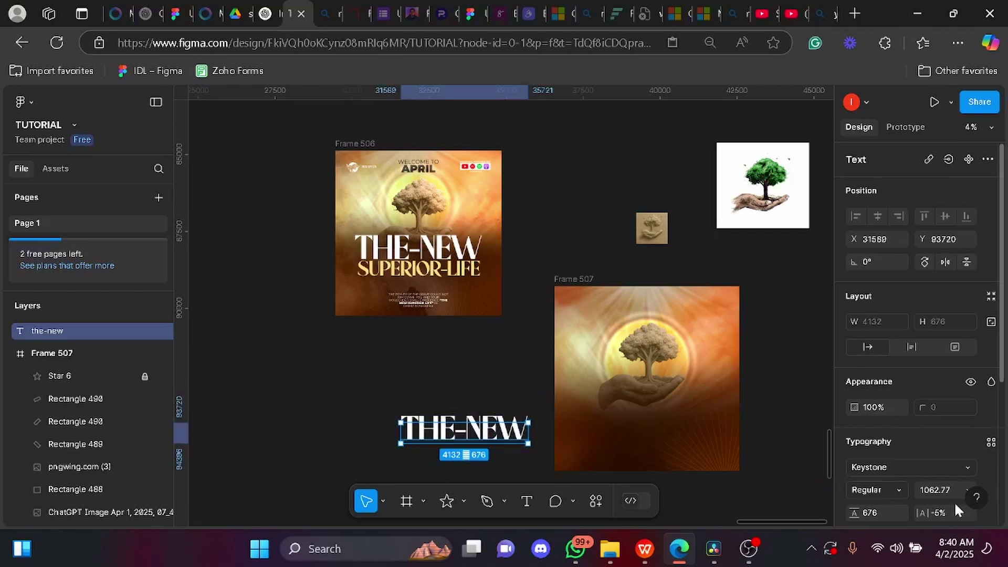
click(896, 466)
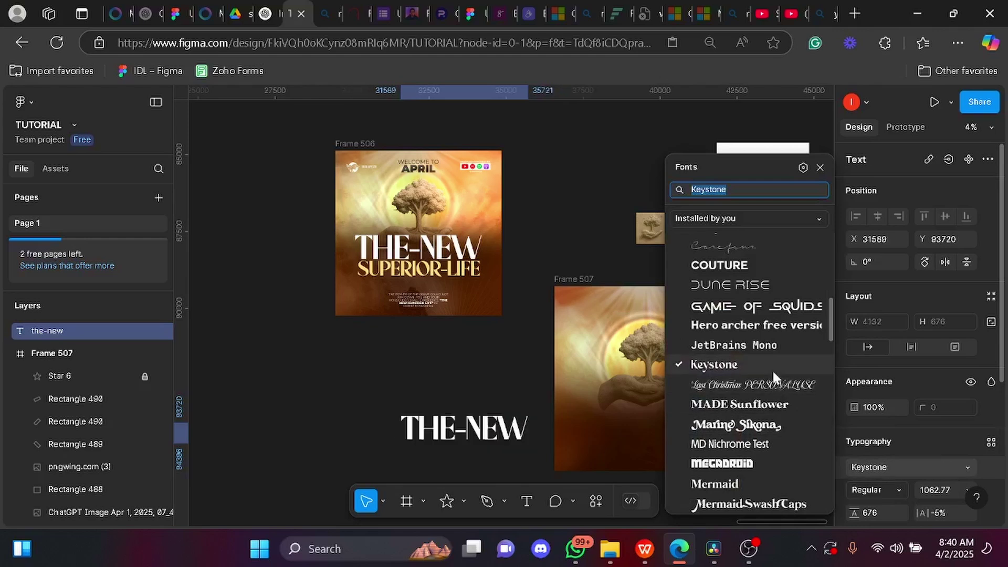
key(Escape)
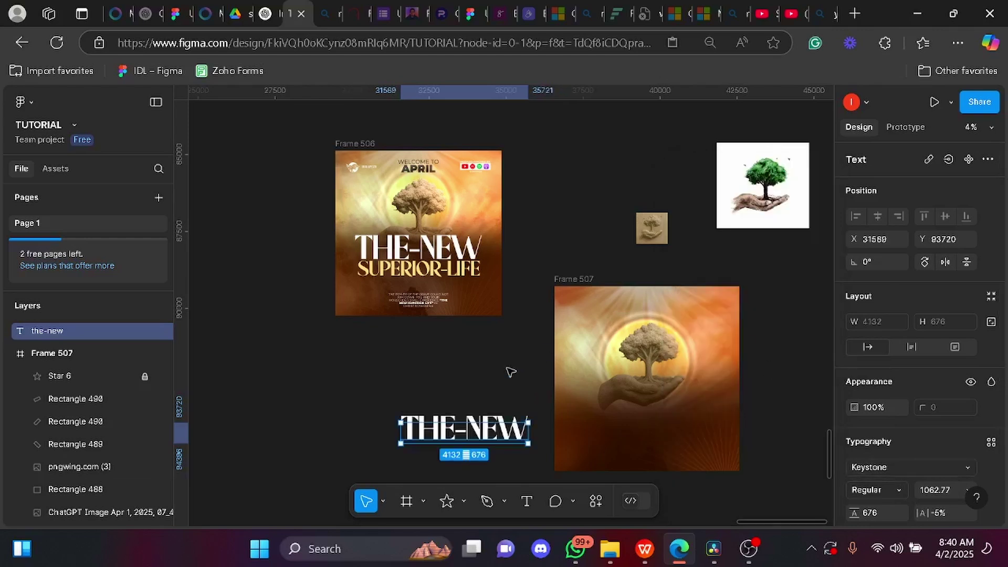
Step: Move the "the-new" title onto the new flyer, horizontally centred just below the tree at X 934, Y 3570
click(509, 371)
drag(470, 441, 656, 409)
click(495, 408)
scroll(548, 336, down, 2)
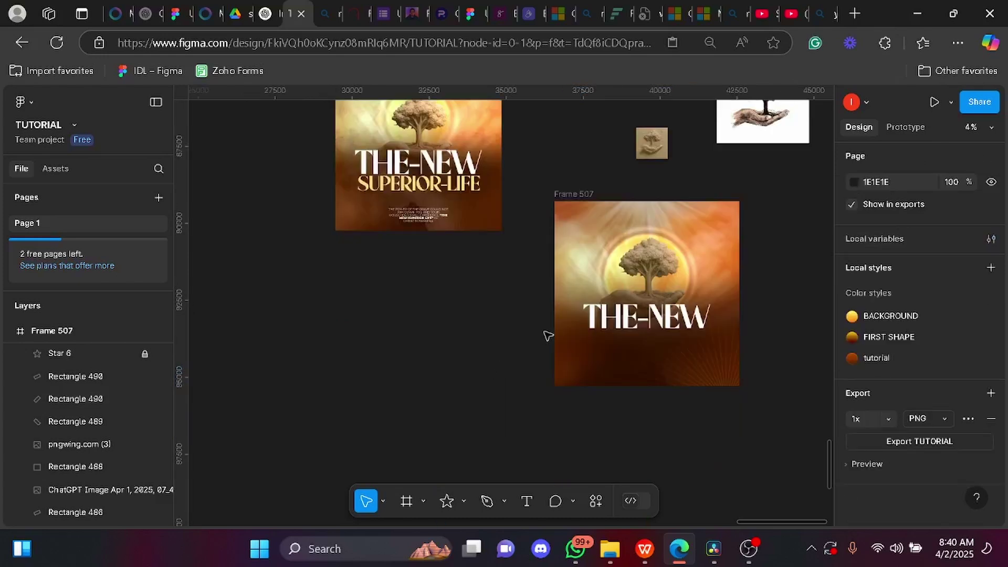
click(646, 321)
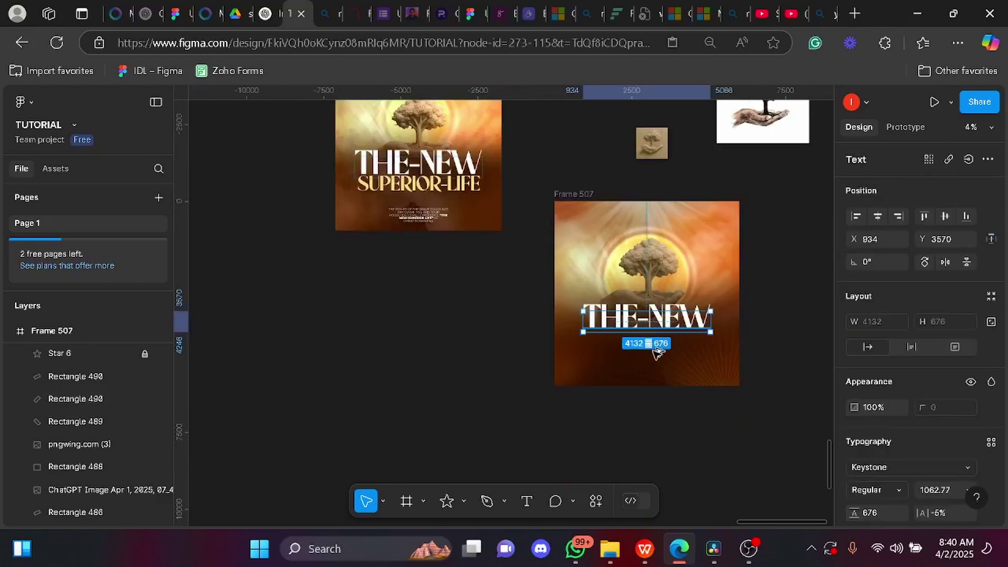